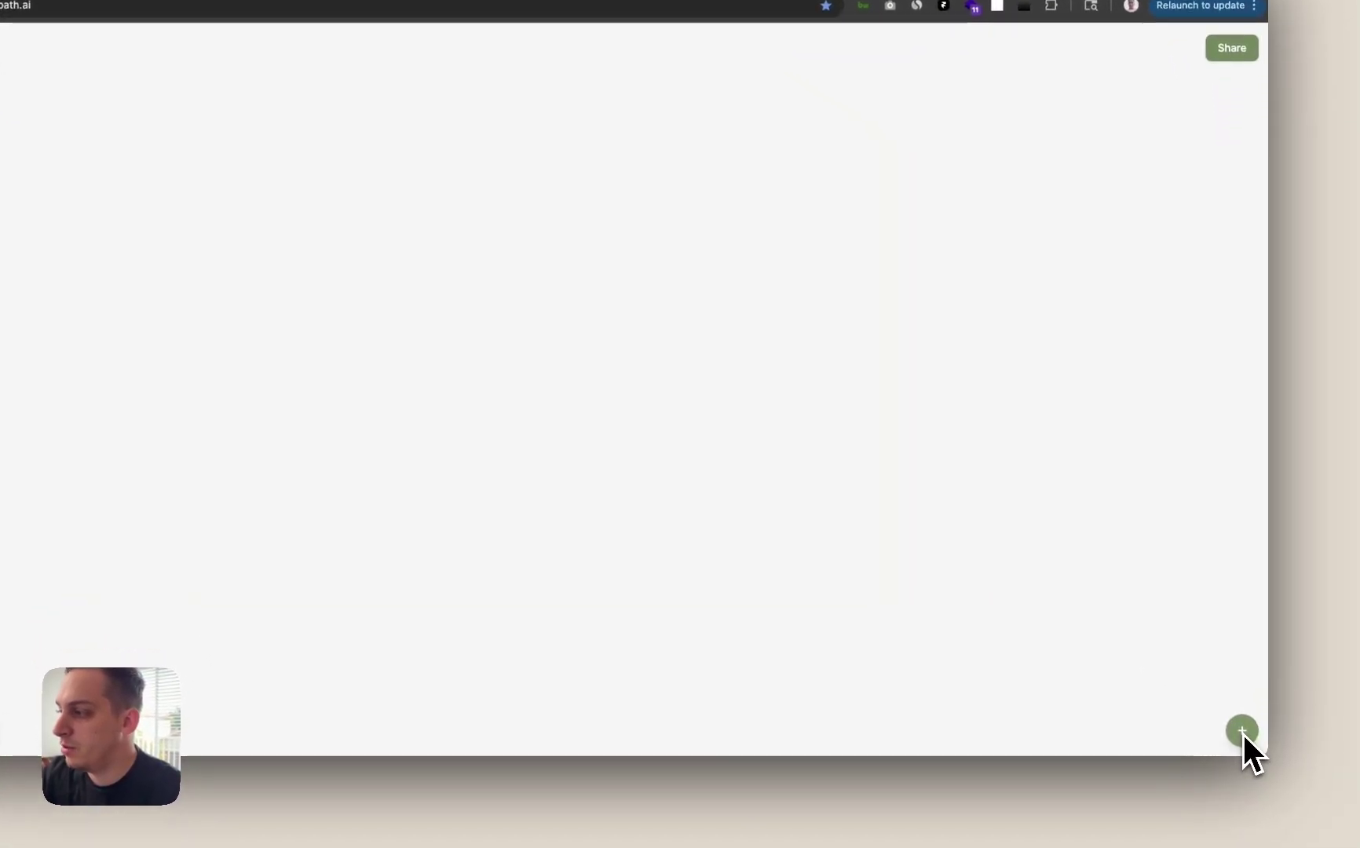
Add a new component and prompt 'create a landing page for a saas app'.
{"action": "left_click", "coordinate": [1242, 731]}
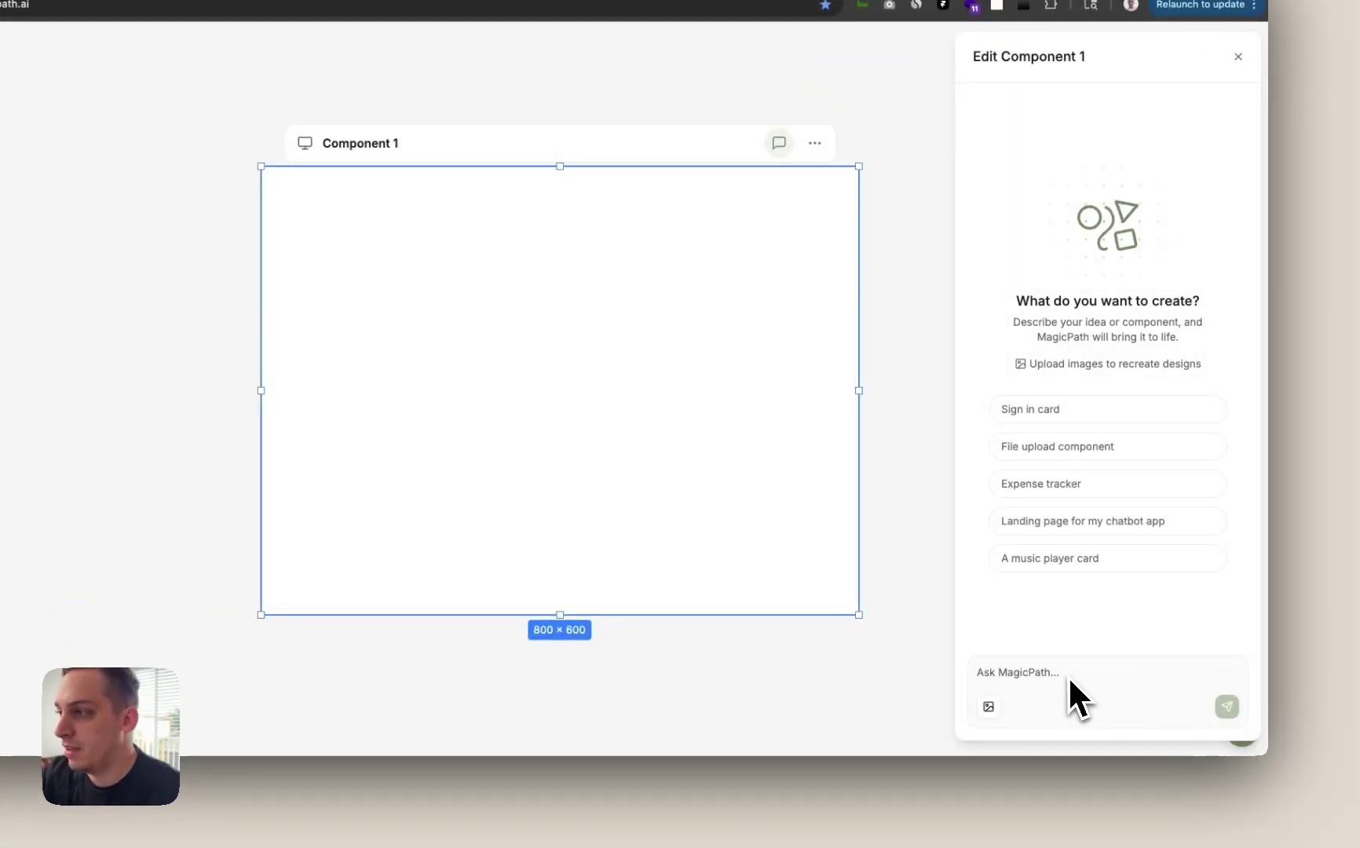
{"action": "type", "text": "create "}
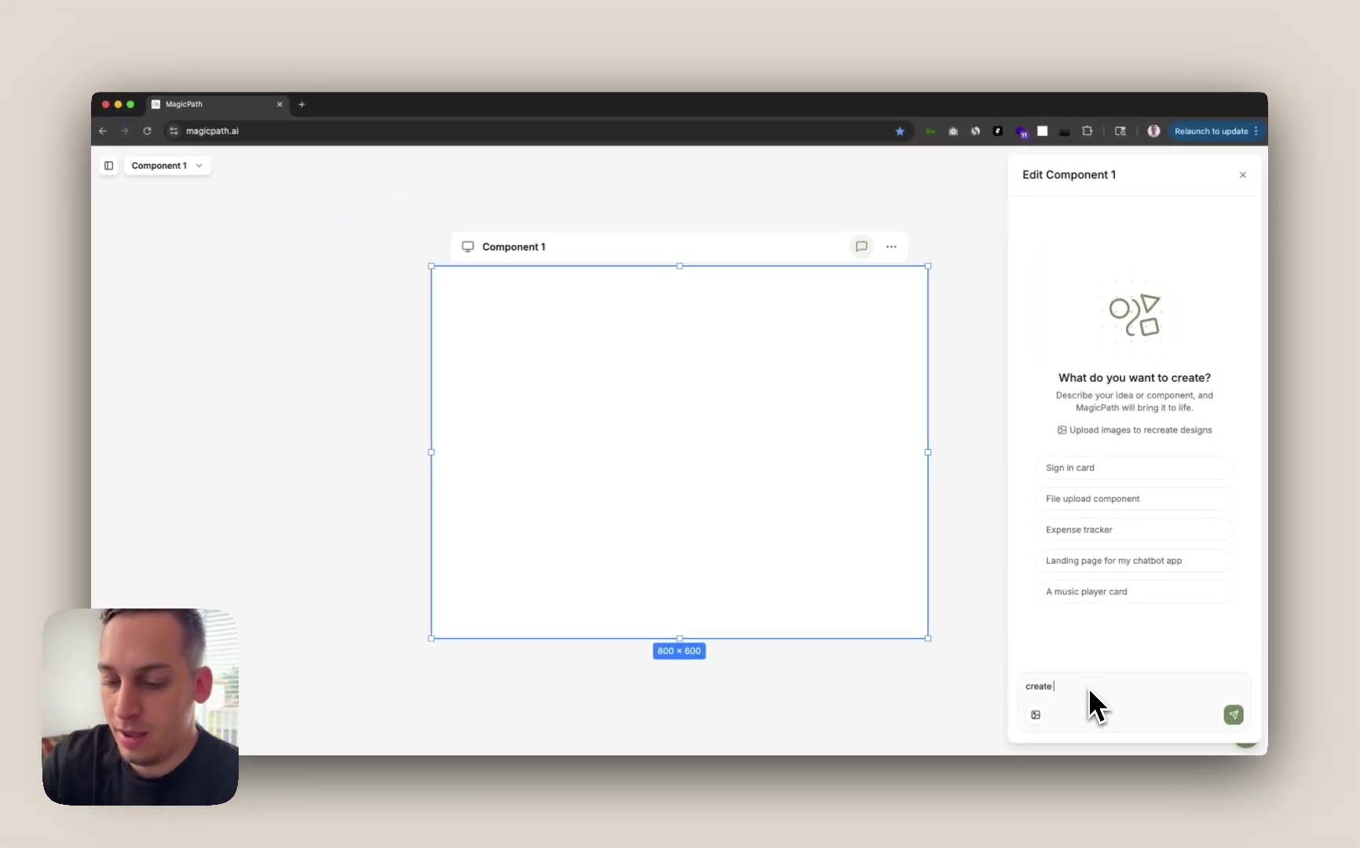
{"action": "type", "text": "a landing p"}
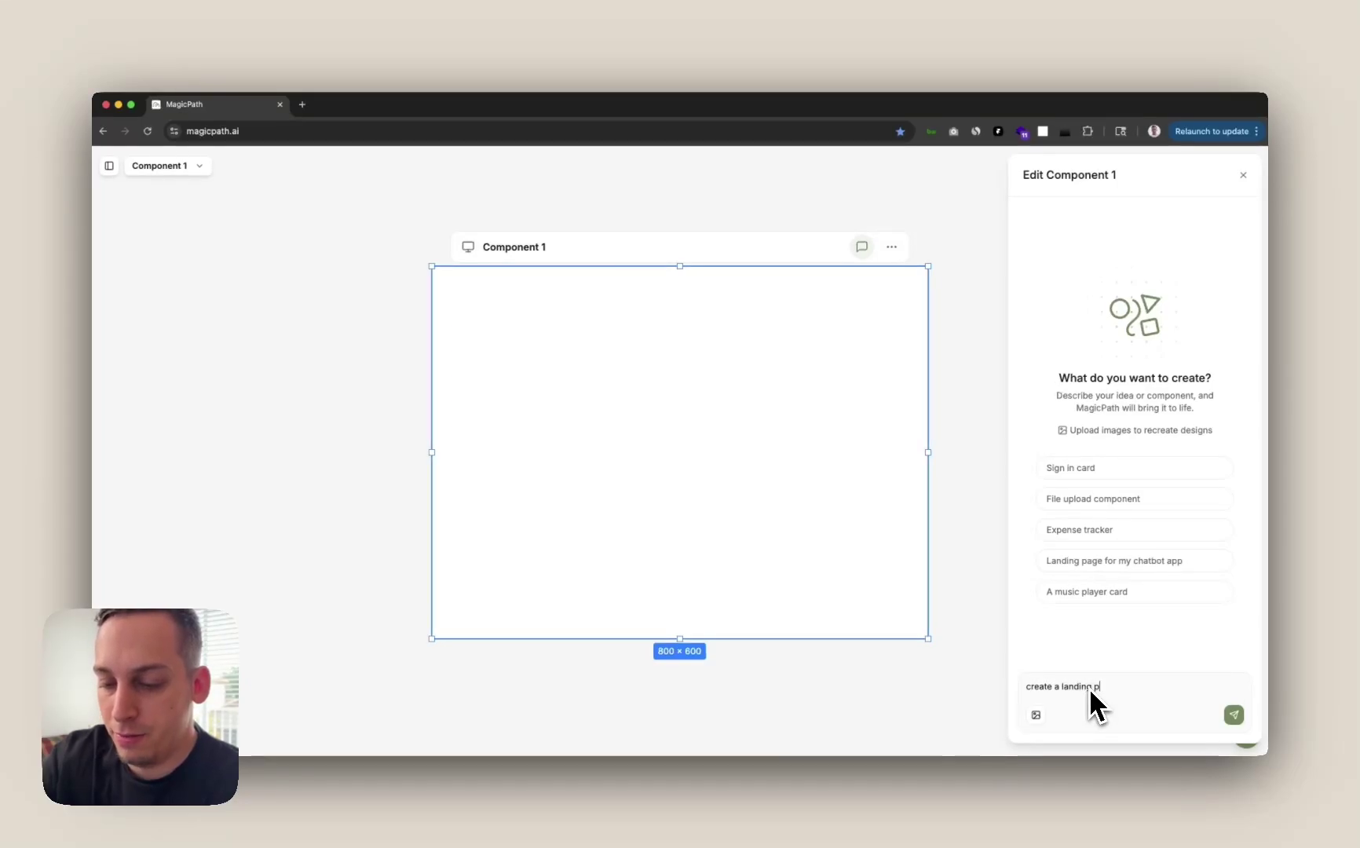
{"action": "type", "text": "age for a "}
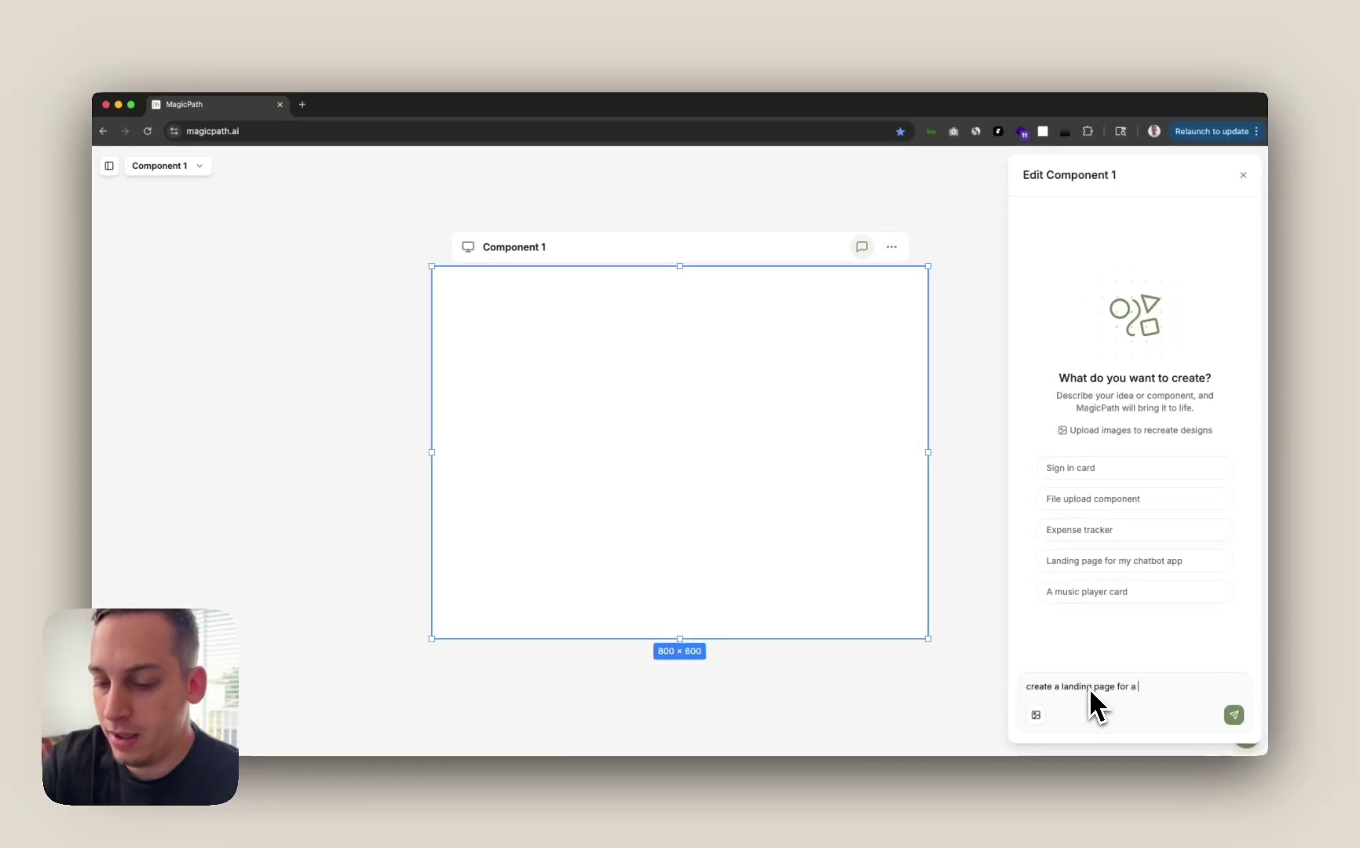
{"action": "type", "text": "saas app"}
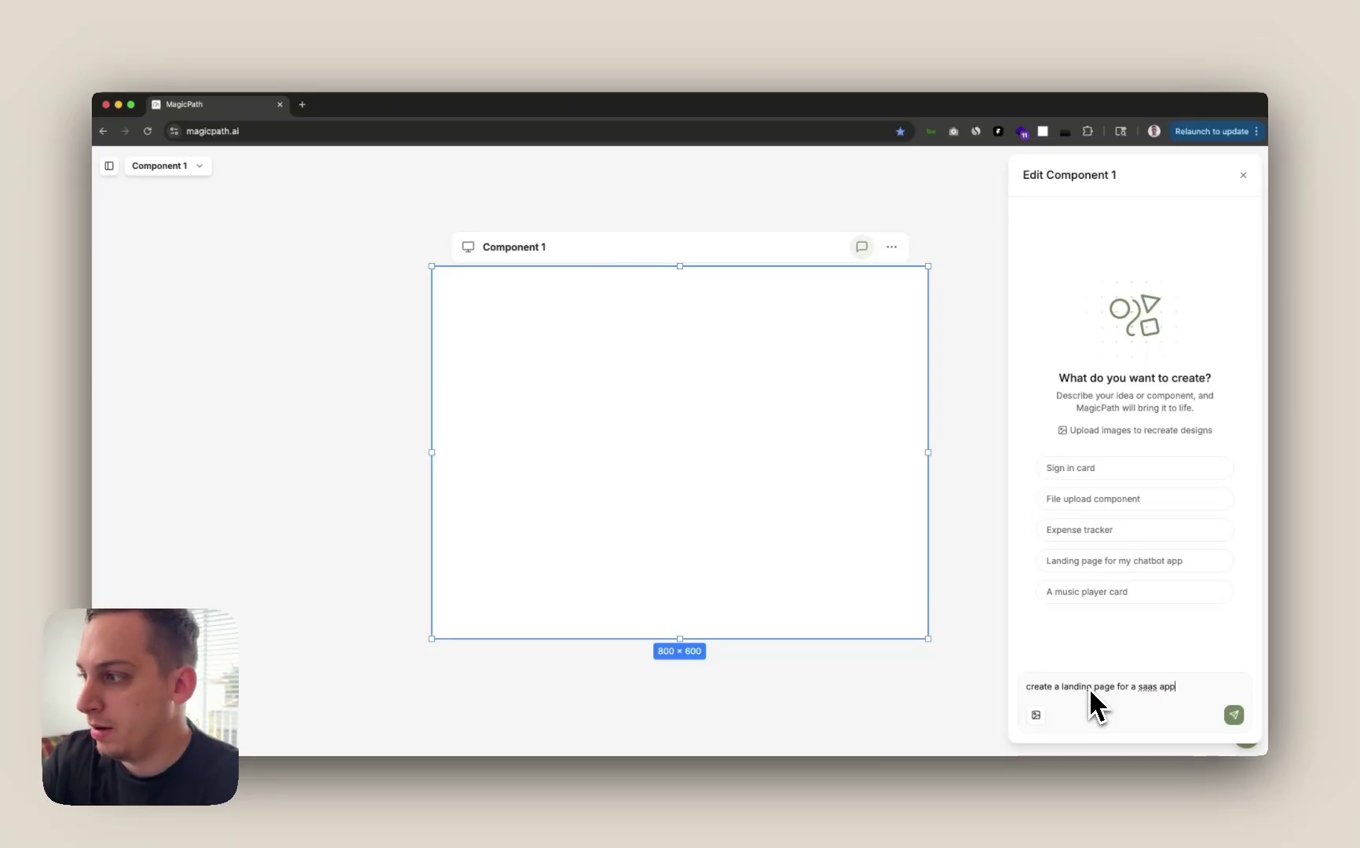
{"action": "key", "text": "Return"}
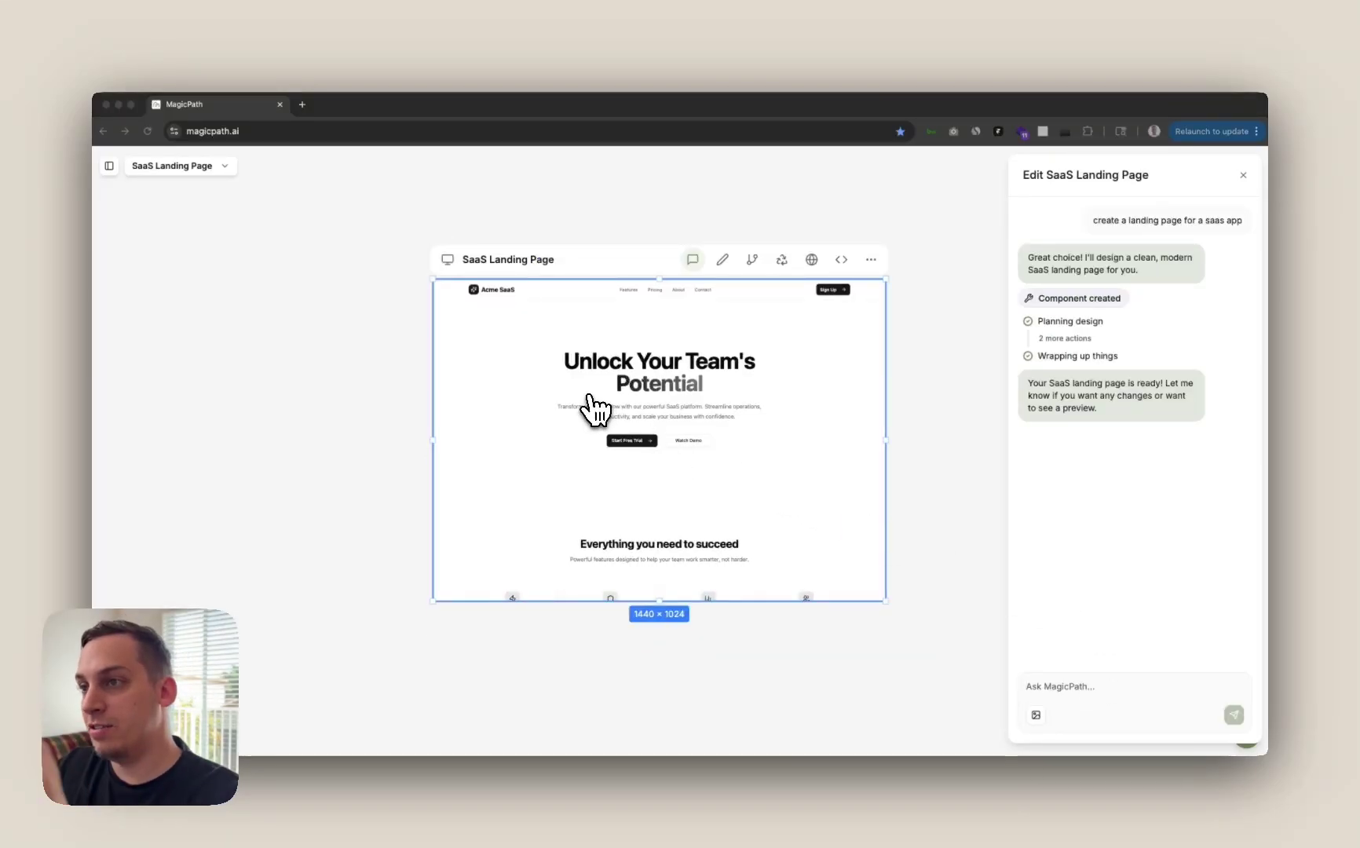
{"action": "scroll", "coordinate": [594, 408], "scroll_direction": "down", "scroll_amount": 3}
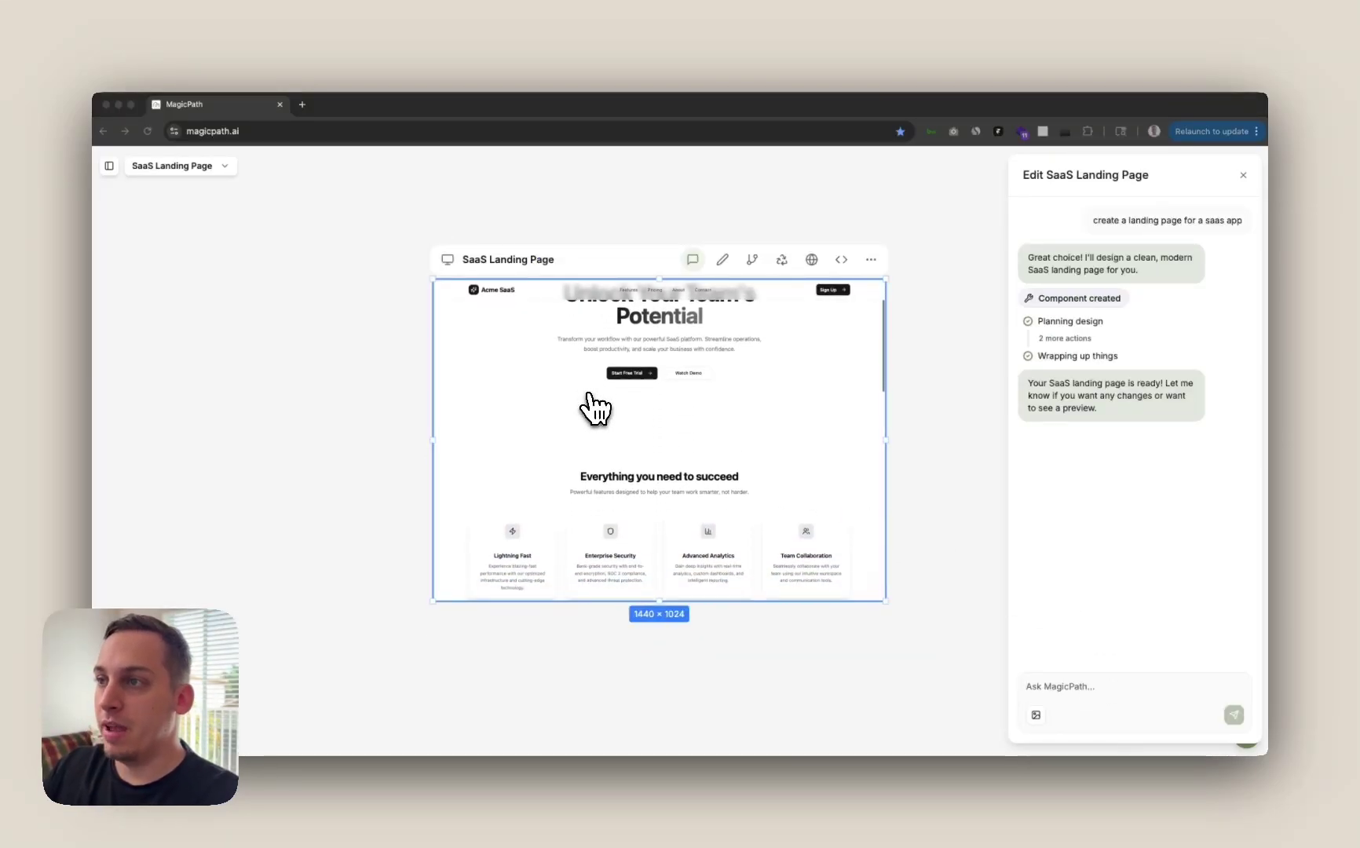
{"action": "scroll", "coordinate": [594, 409], "scroll_direction": "down", "scroll_amount": 3}
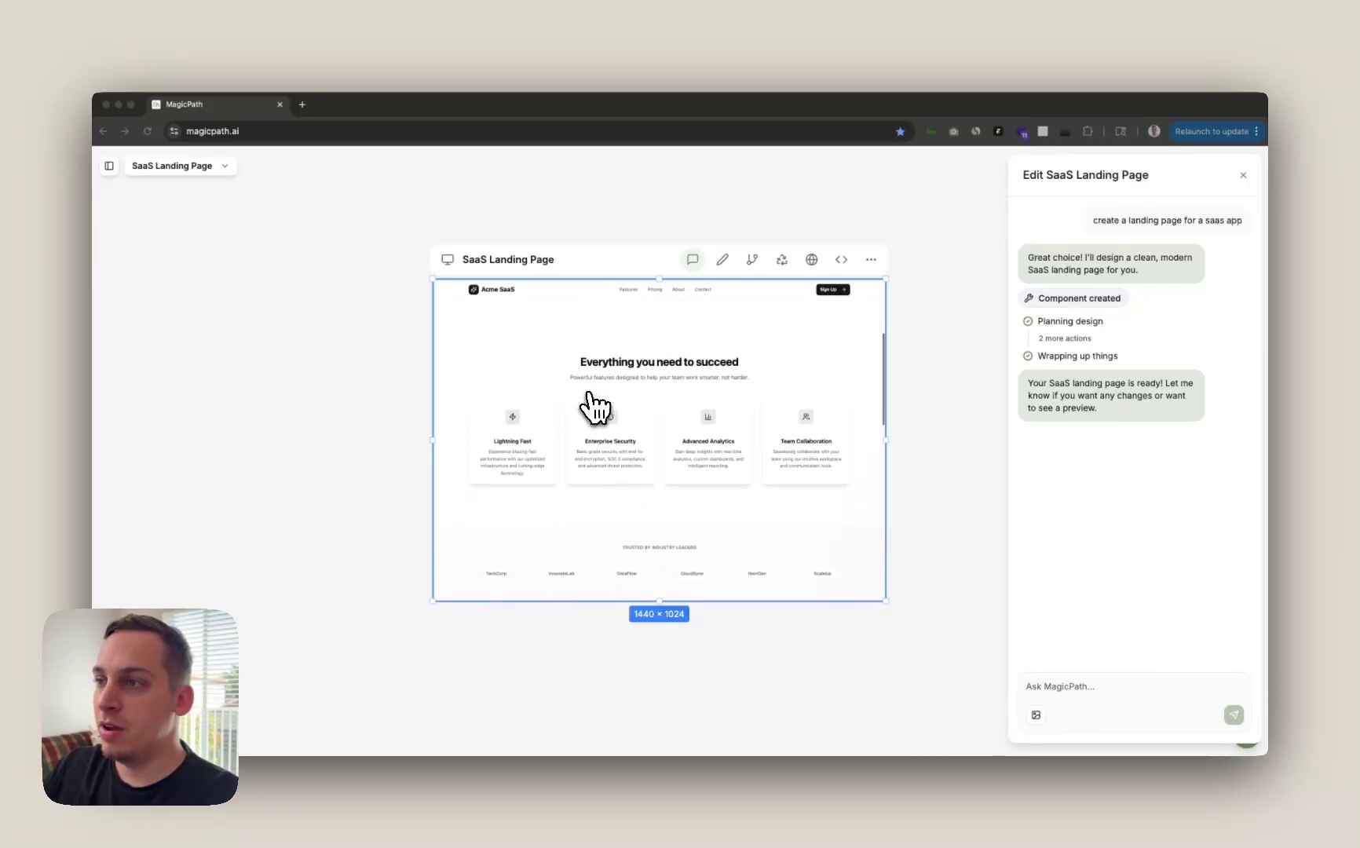
{"action": "scroll", "coordinate": [595, 408], "scroll_direction": "down", "scroll_amount": 2}
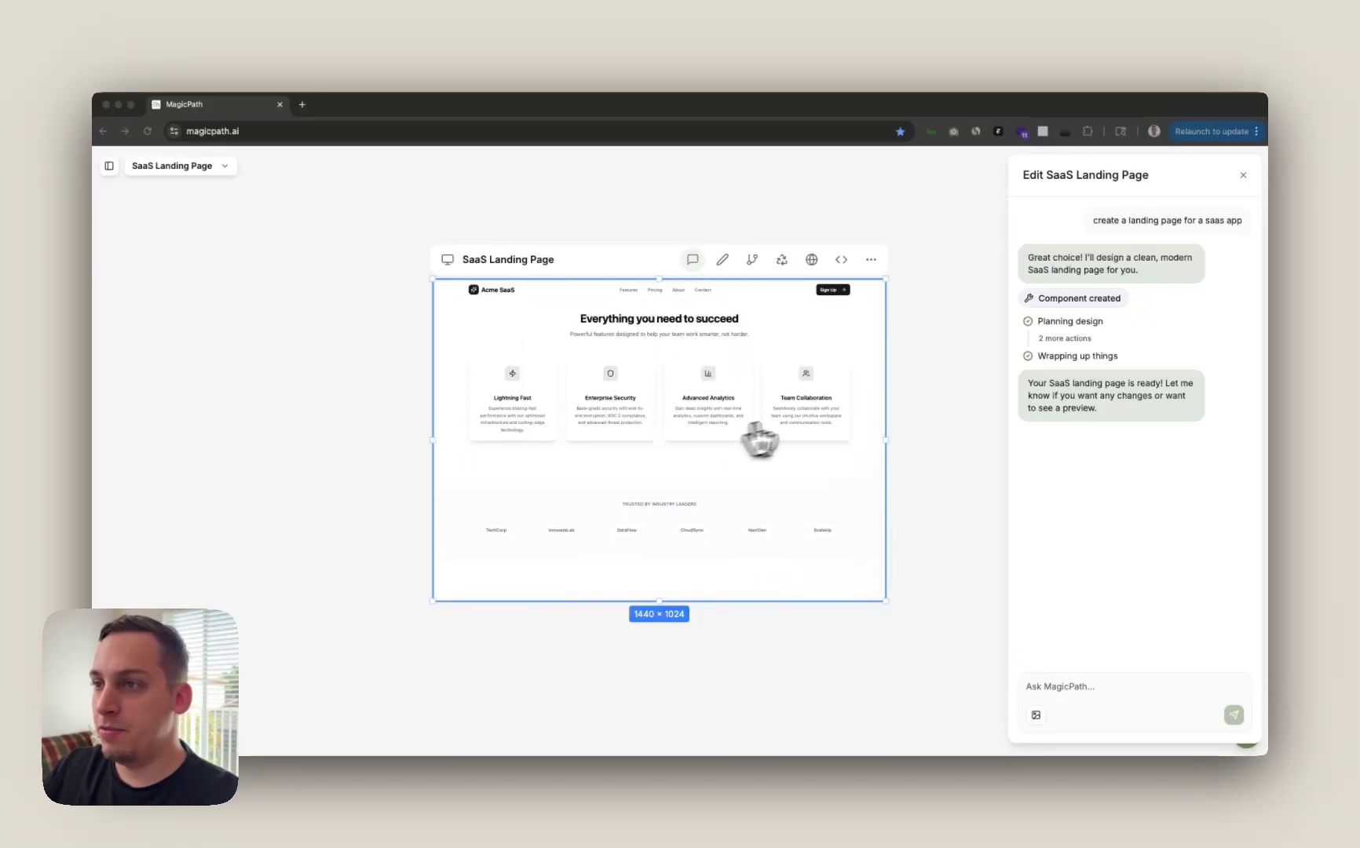
{"action": "scroll", "coordinate": [662, 400], "scroll_direction": "down", "scroll_amount": 3}
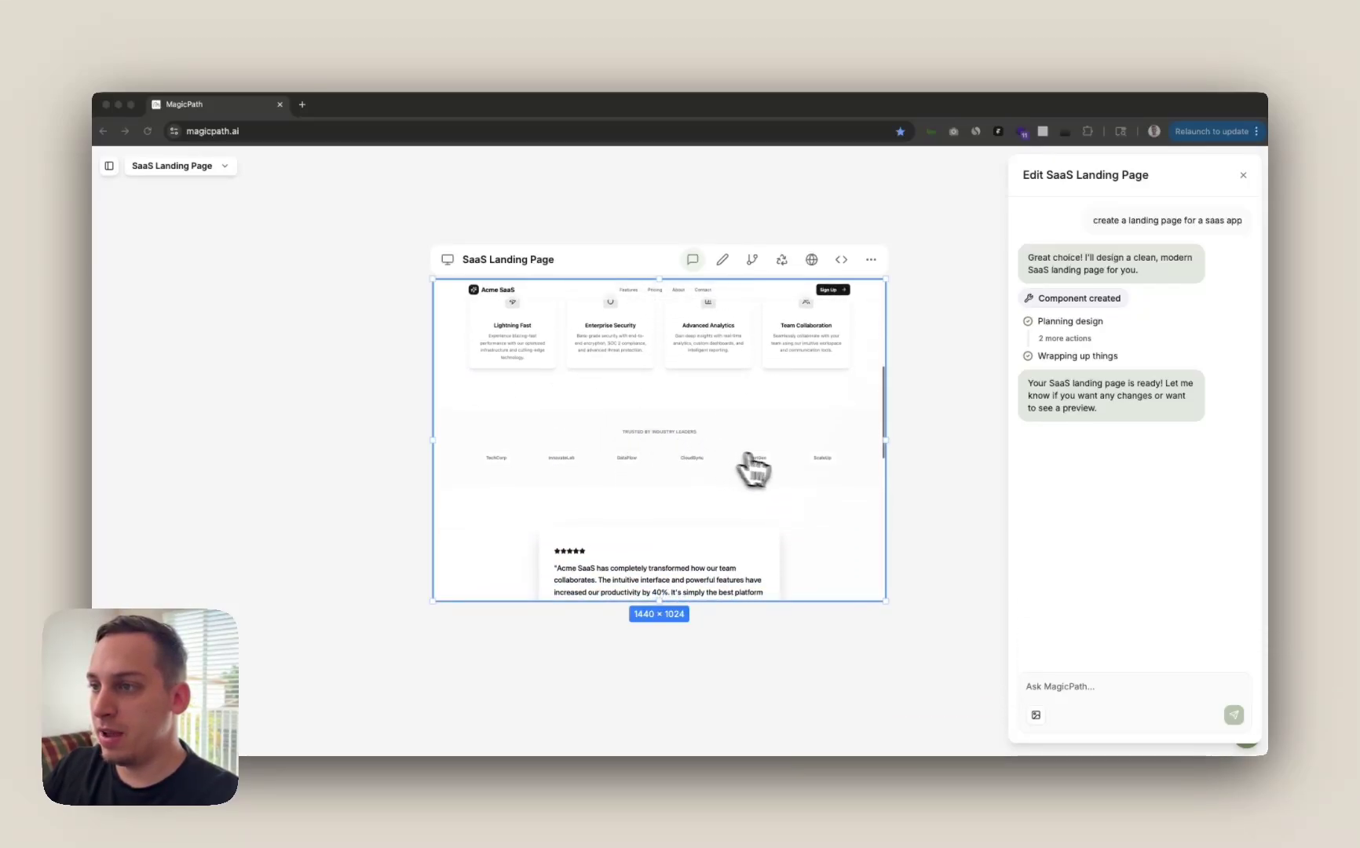
{"action": "scroll", "coordinate": [756, 501], "scroll_direction": "down", "scroll_amount": 2}
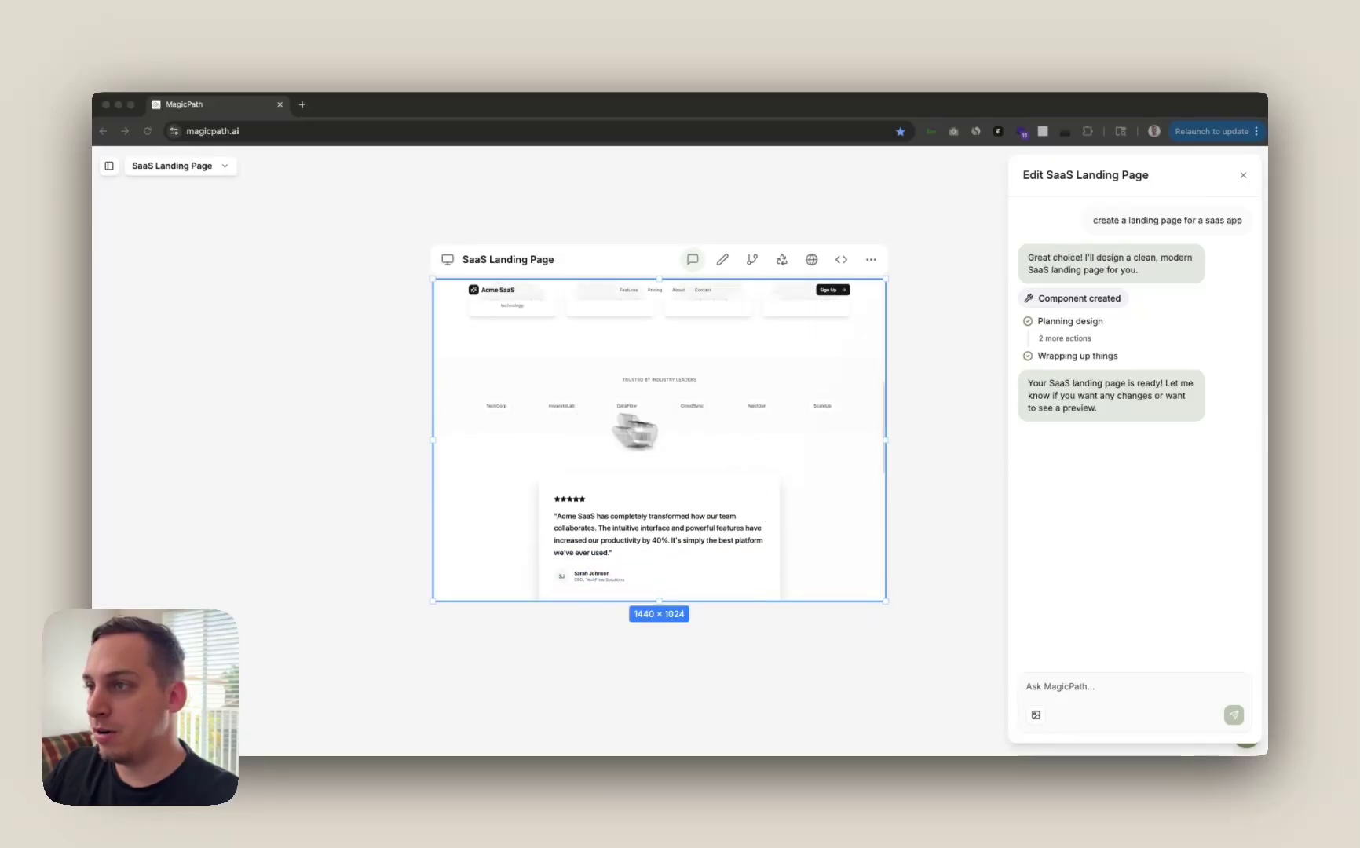
{"action": "scroll", "coordinate": [652, 432], "scroll_direction": "down", "scroll_amount": 10}
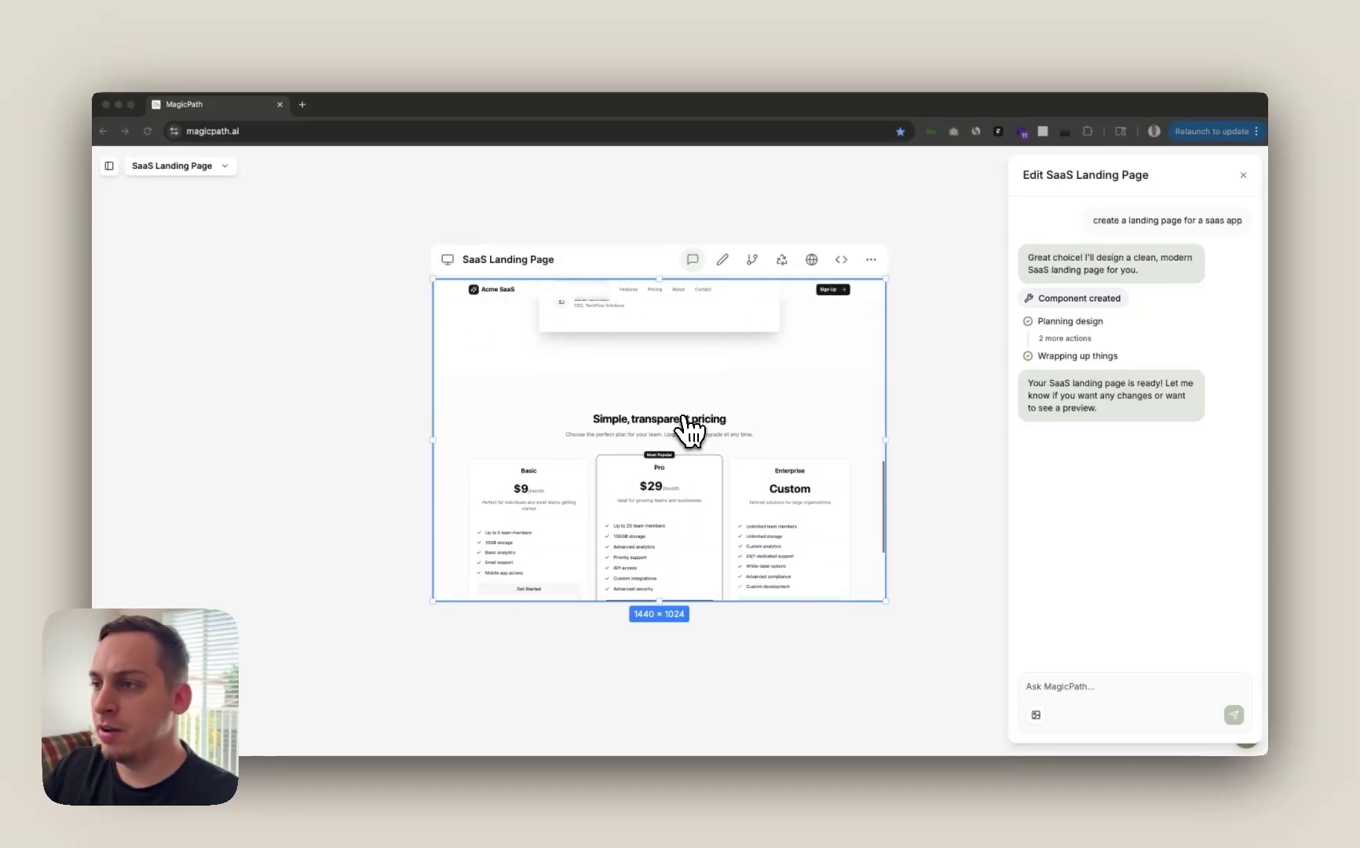
{"action": "scroll", "coordinate": [685, 424], "scroll_direction": "down", "scroll_amount": 6}
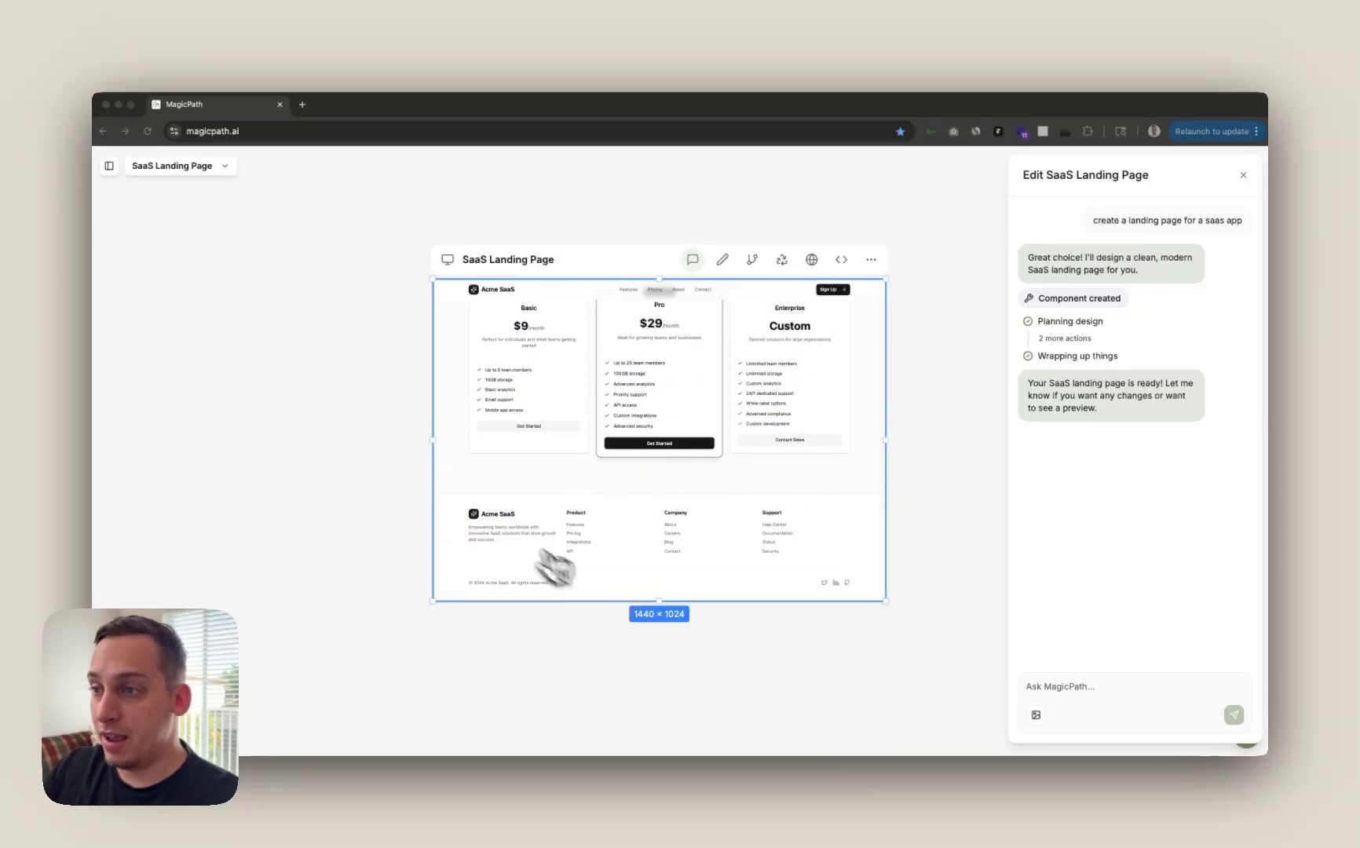
{"action": "left_click", "coordinate": [776, 536]}
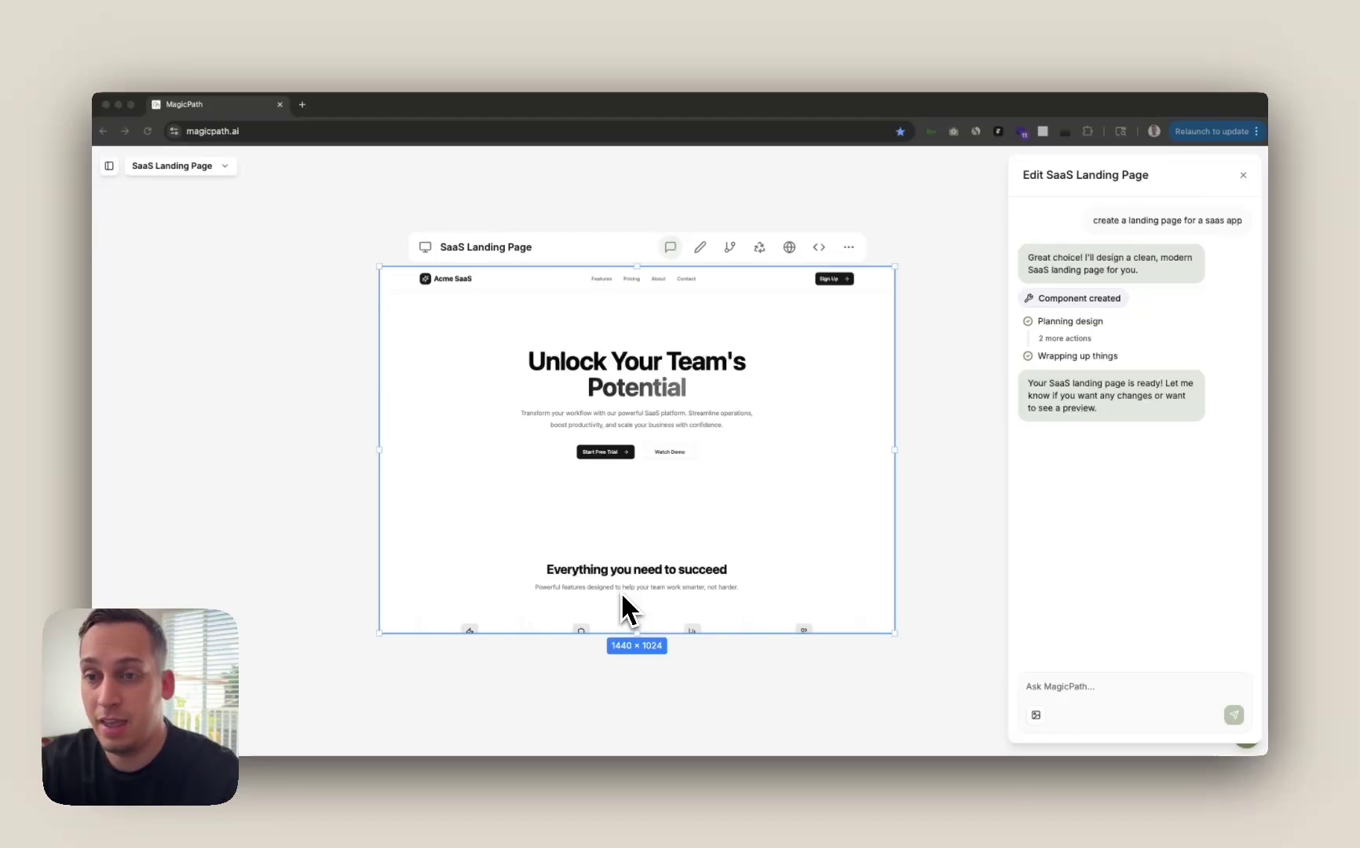
Close the landing page's editing chat, then reselect the frame and reopen its chat for a new request.
{"action": "key", "text": "Escape"}
{"action": "left_click", "coordinate": [798, 362]}
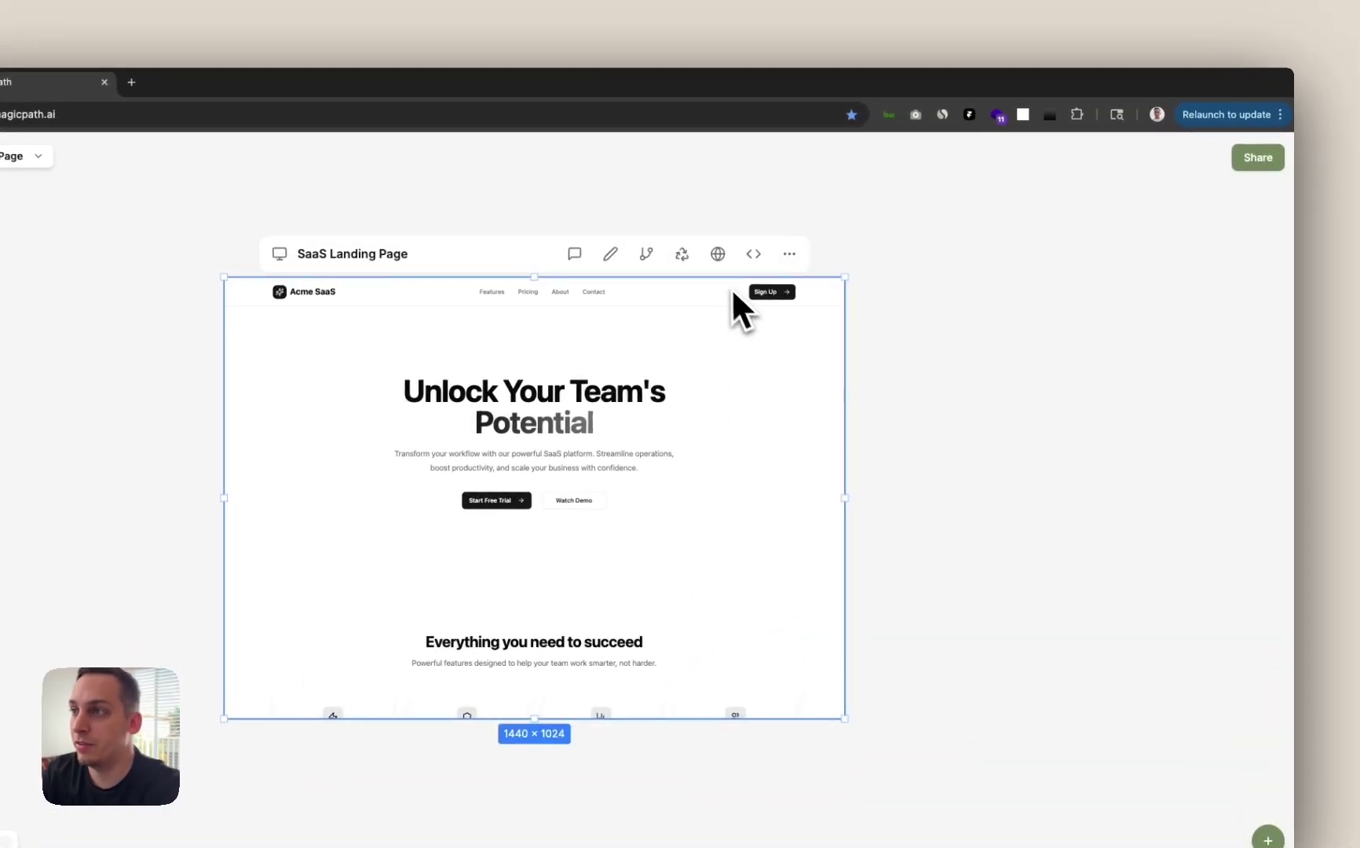
{"action": "left_click", "coordinate": [575, 255]}
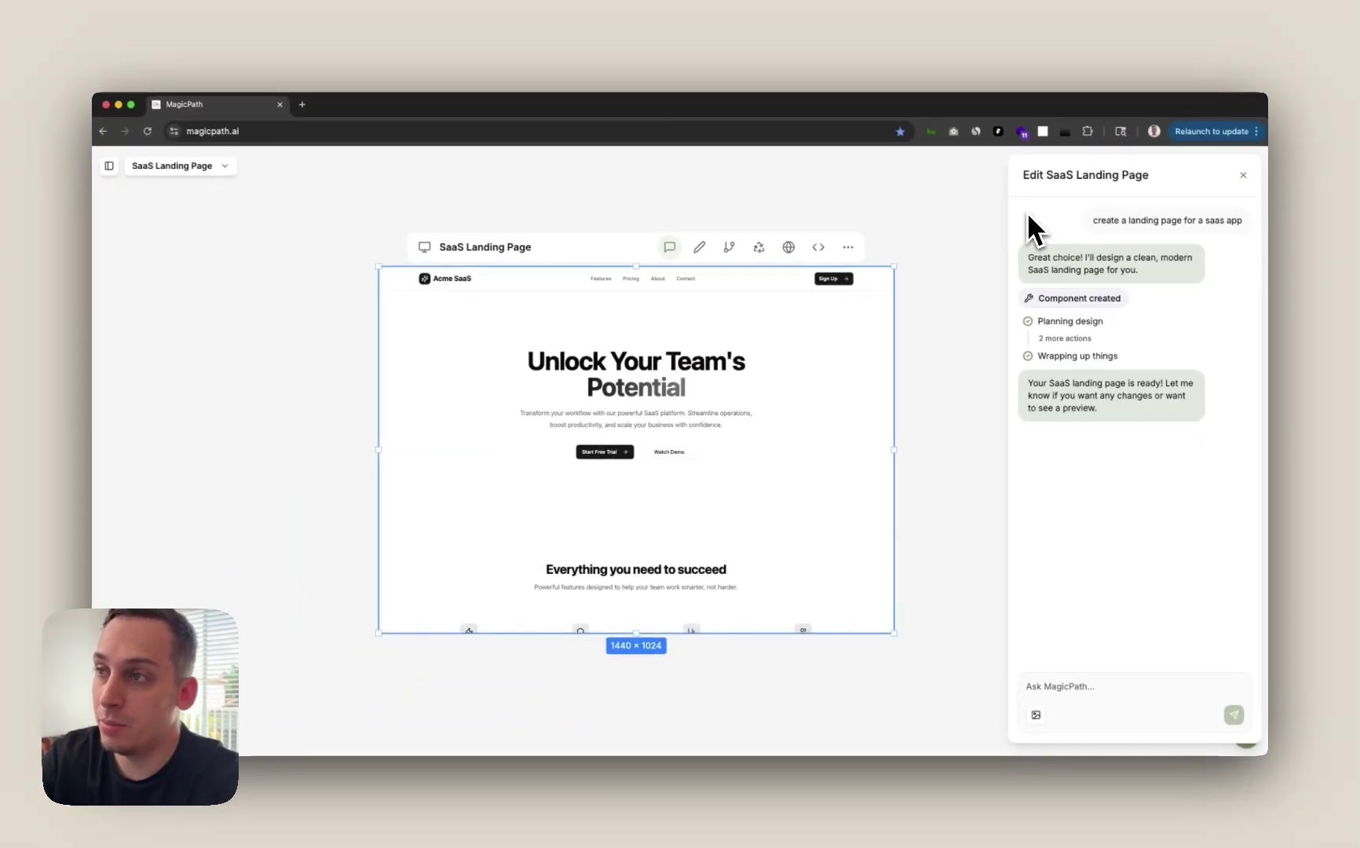
{"action": "left_click", "coordinate": [1043, 691]}
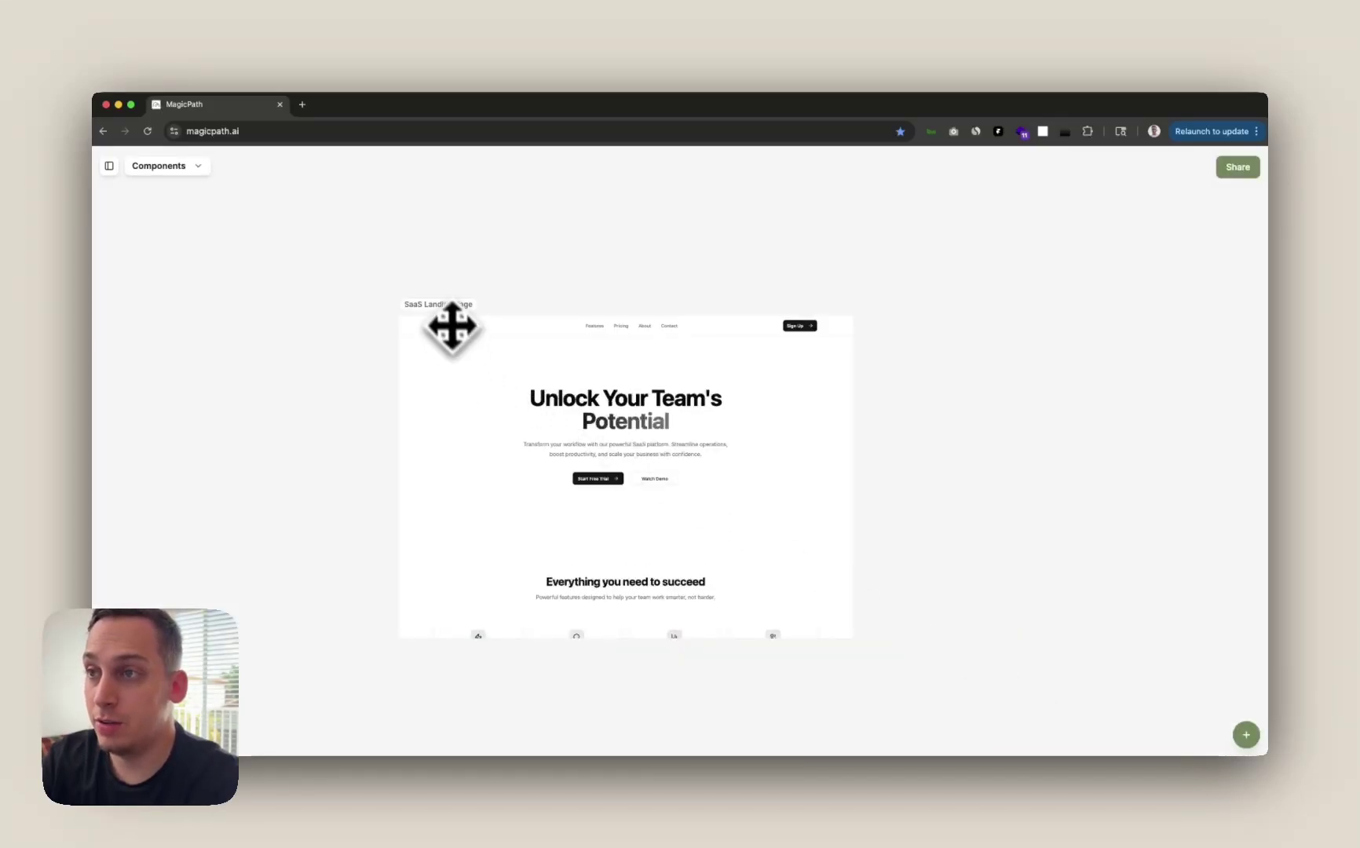
Copy the SaaS Landing Page frame and paste it as SaaS Landing Page (Copy) beside the original.
{"action": "left_click", "coordinate": [452, 326]}
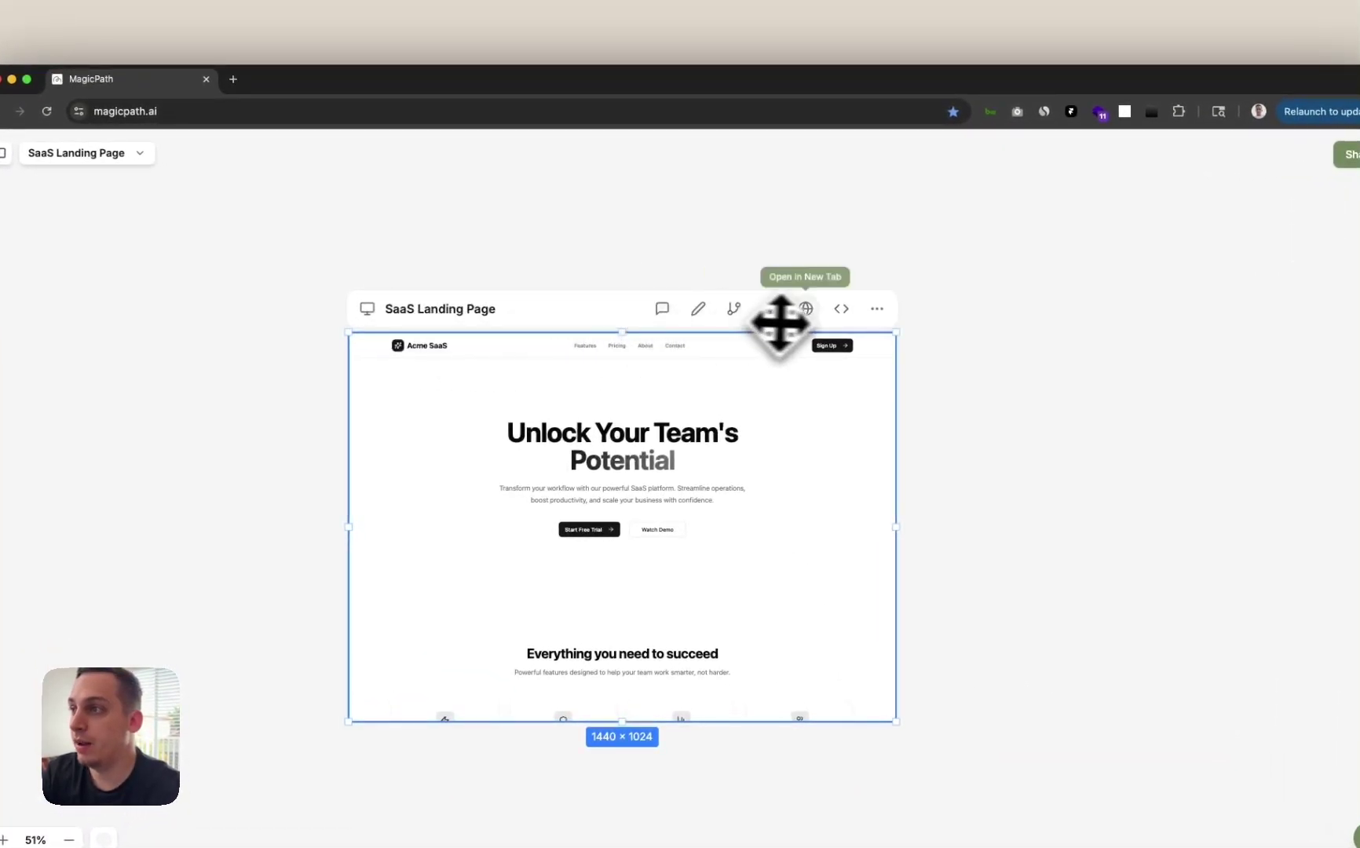
{"action": "left_click", "coordinate": [877, 319]}
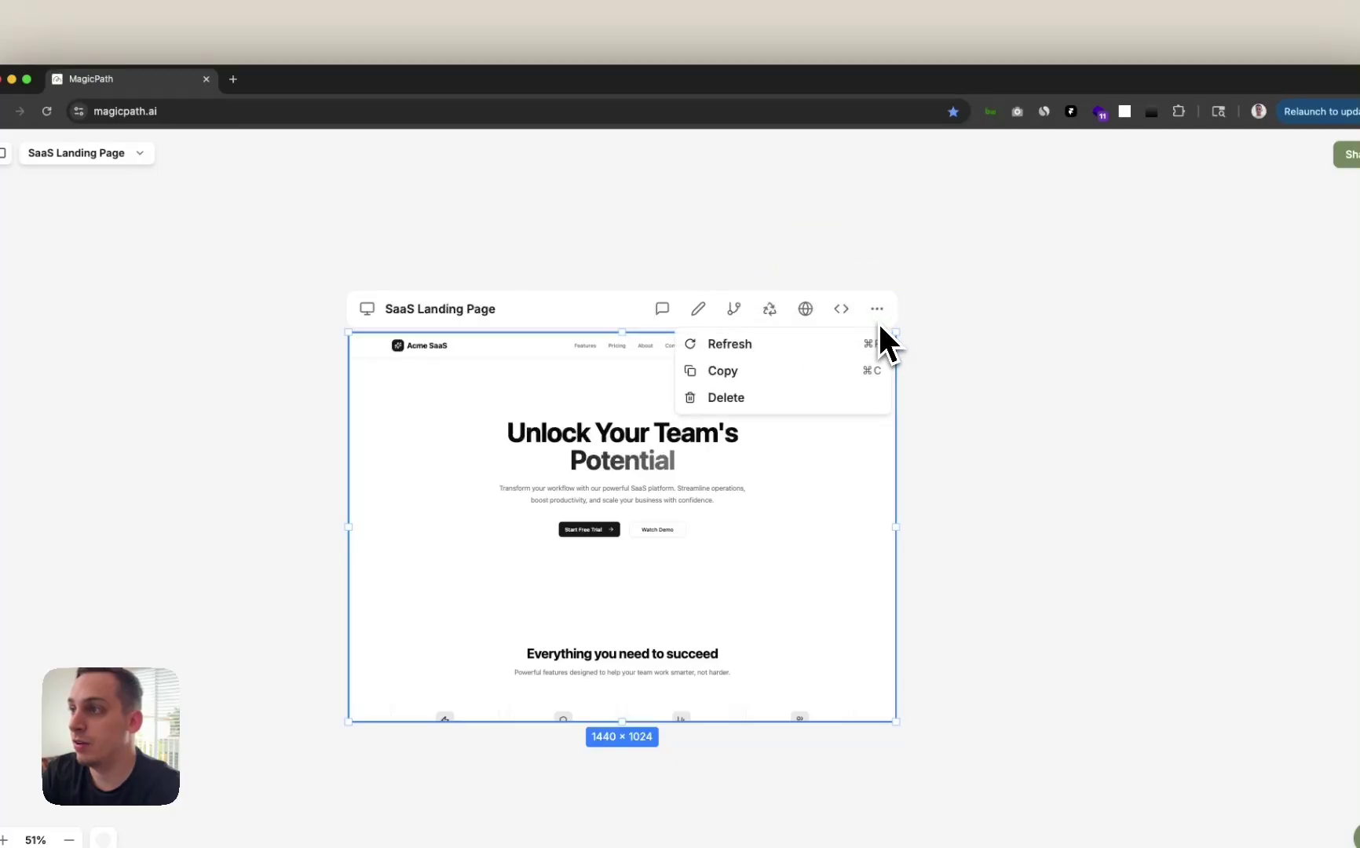
{"action": "left_click", "coordinate": [832, 371]}
{"action": "left_click", "coordinate": [937, 377]}
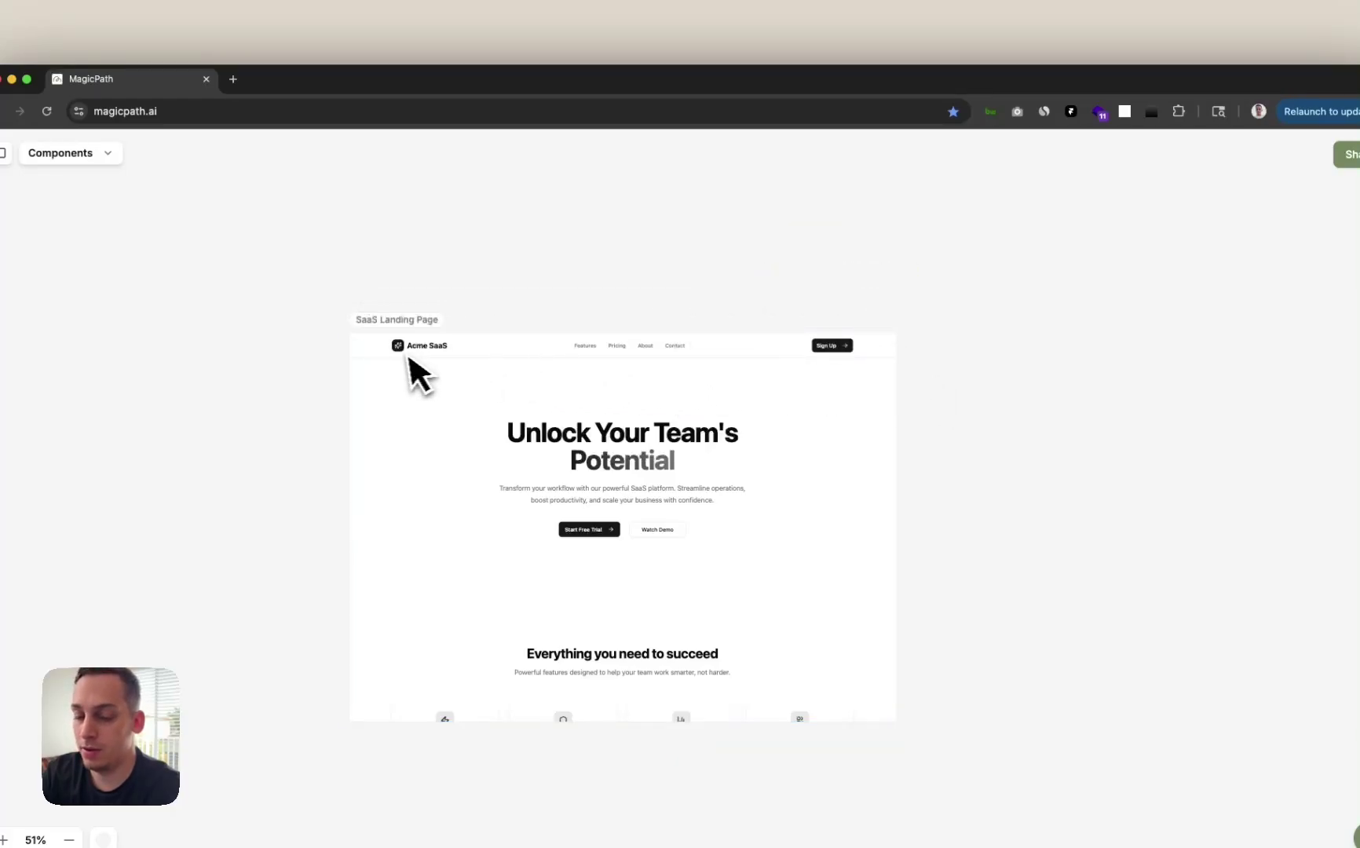
{"action": "key", "text": "super+v"}
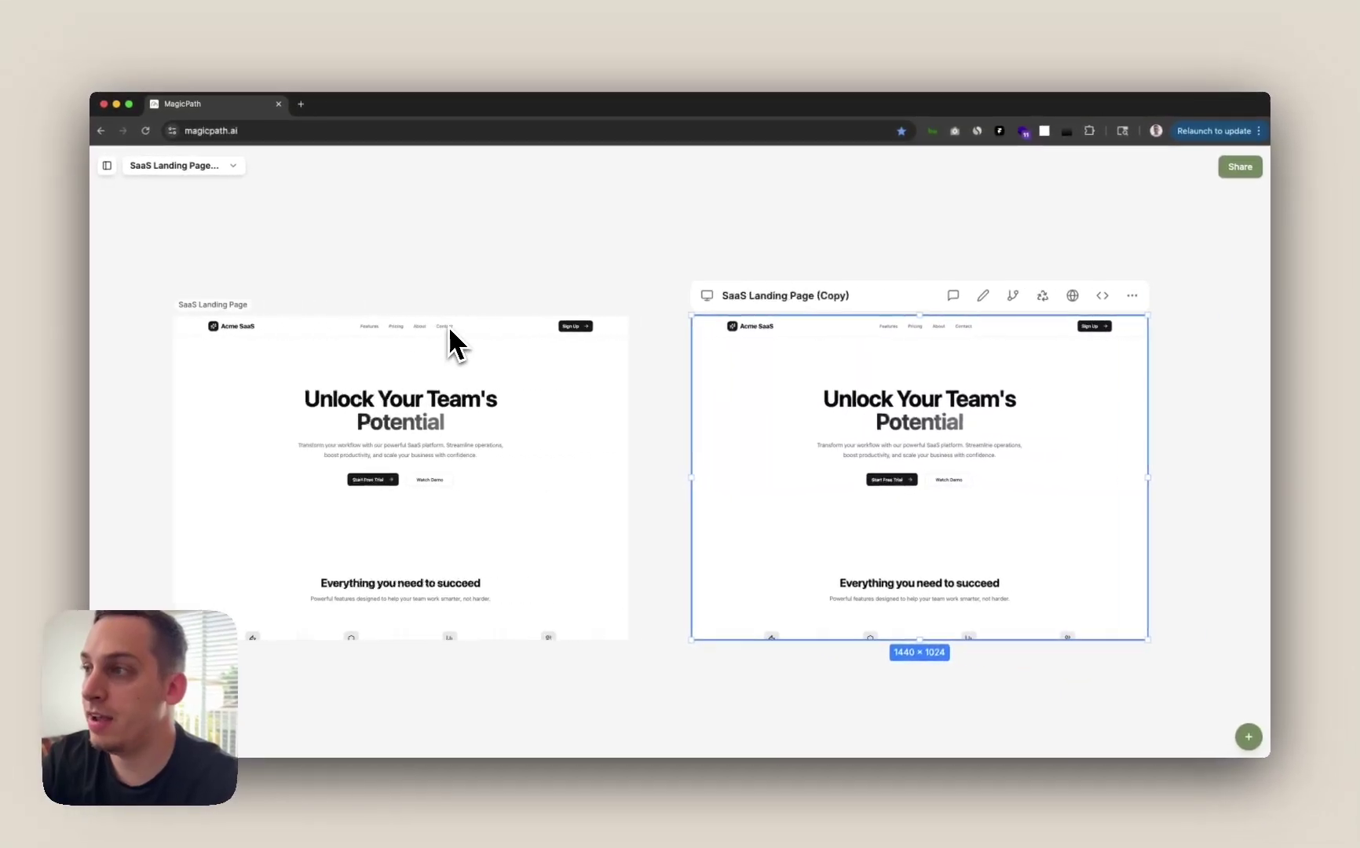
{"action": "scroll", "coordinate": [503, 329], "scroll_direction": "right", "scroll_amount": 3}
{"action": "scroll", "coordinate": [526, 332], "scroll_direction": "right", "scroll_amount": 1}
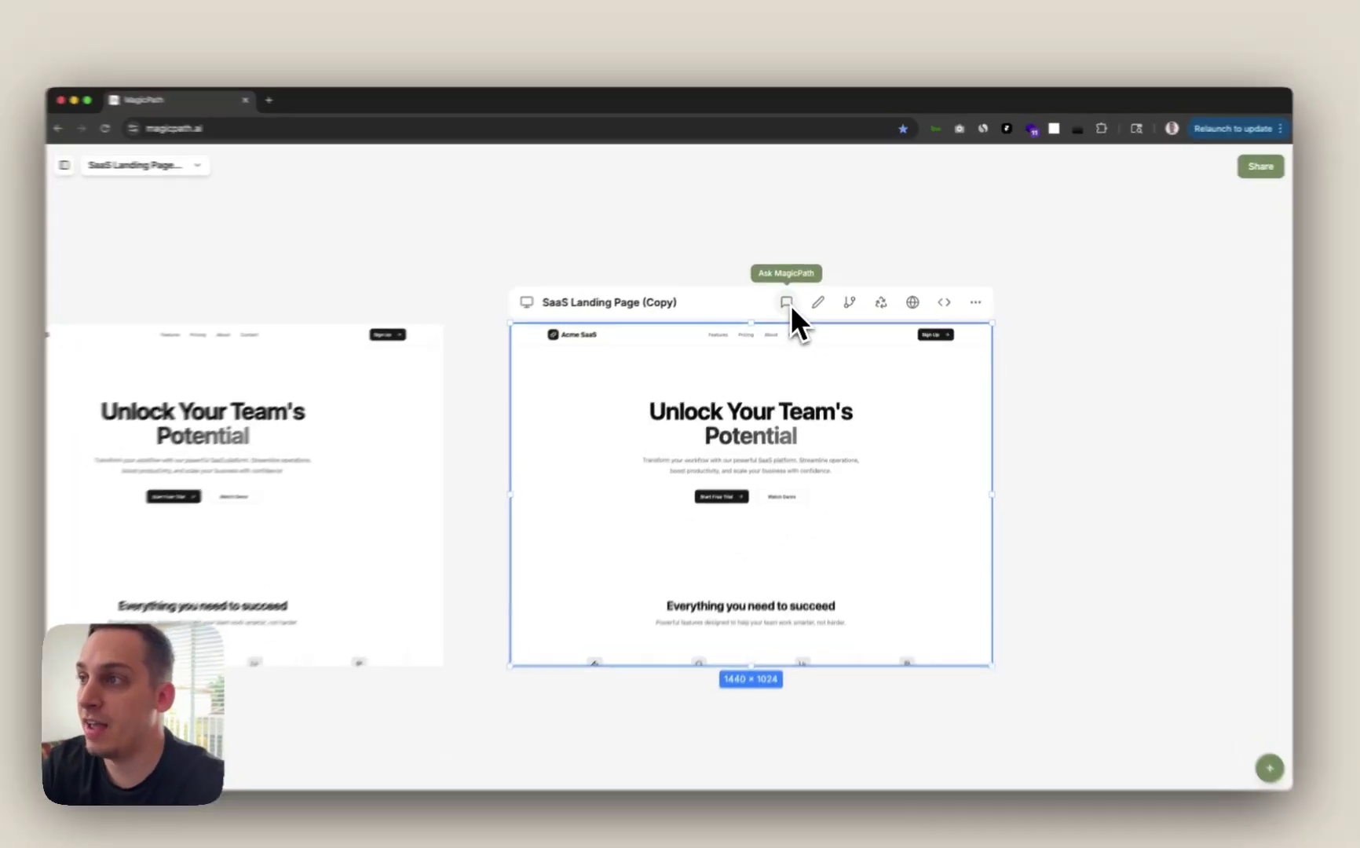
Ask the copy's editing chat to 'turn this into a dark mode design'.
{"action": "left_click", "coordinate": [791, 297]}
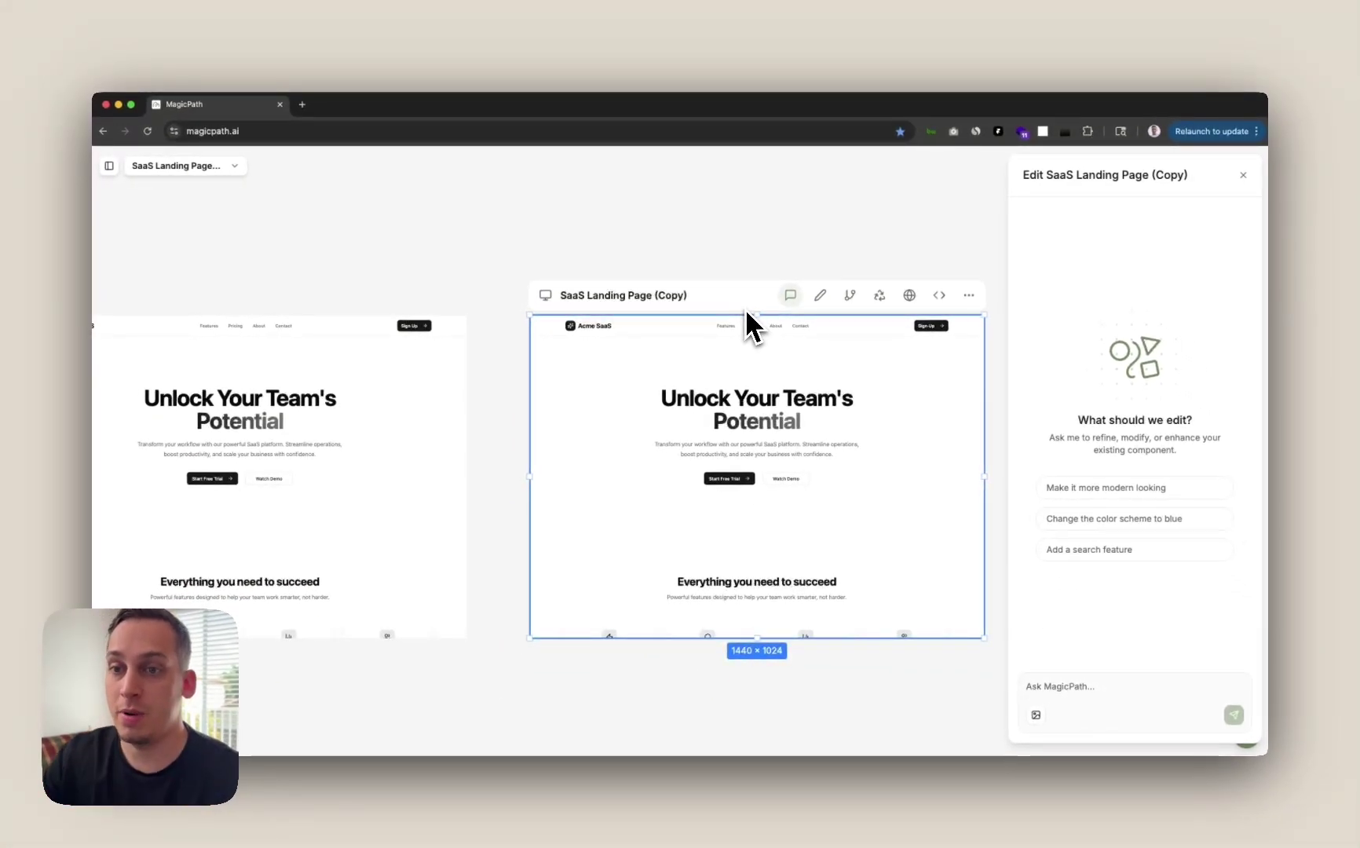
{"action": "scroll", "coordinate": [863, 377], "scroll_direction": "right", "scroll_amount": 2}
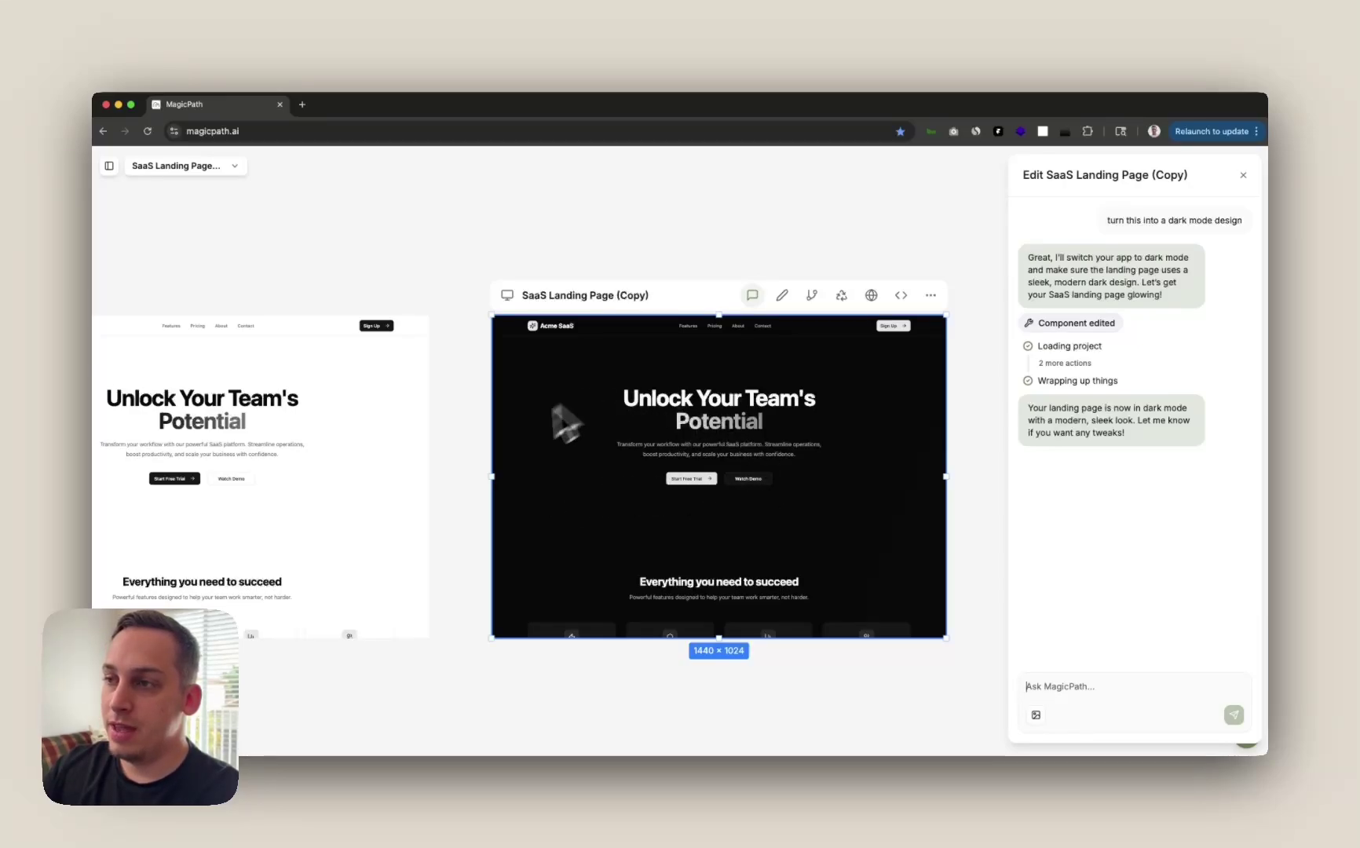
Scroll down the dark copy to check it stays dark through pricing and footer.
{"action": "scroll", "coordinate": [680, 455], "scroll_direction": "down", "scroll_amount": 5}
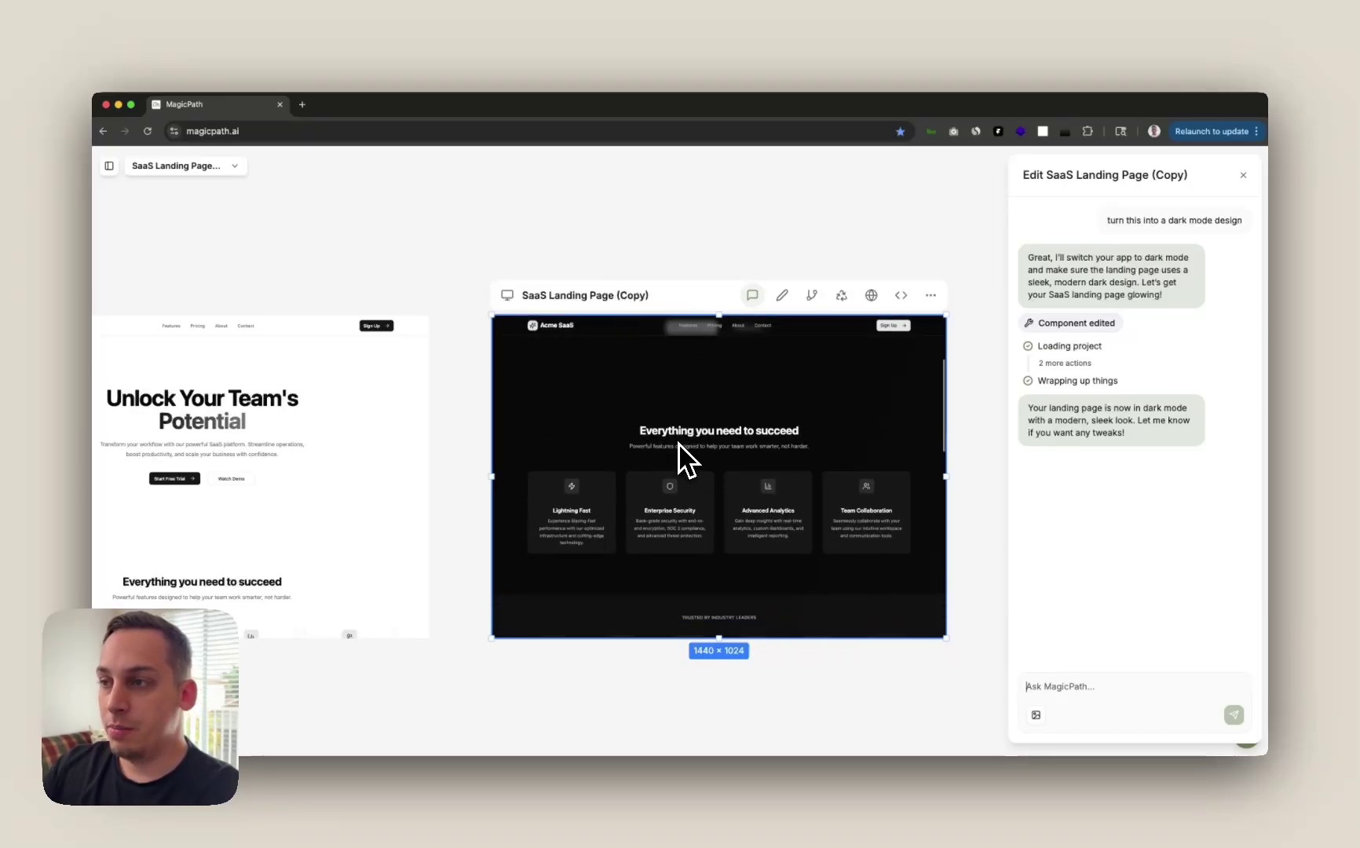
{"action": "scroll", "coordinate": [680, 455], "scroll_direction": "down", "scroll_amount": 4}
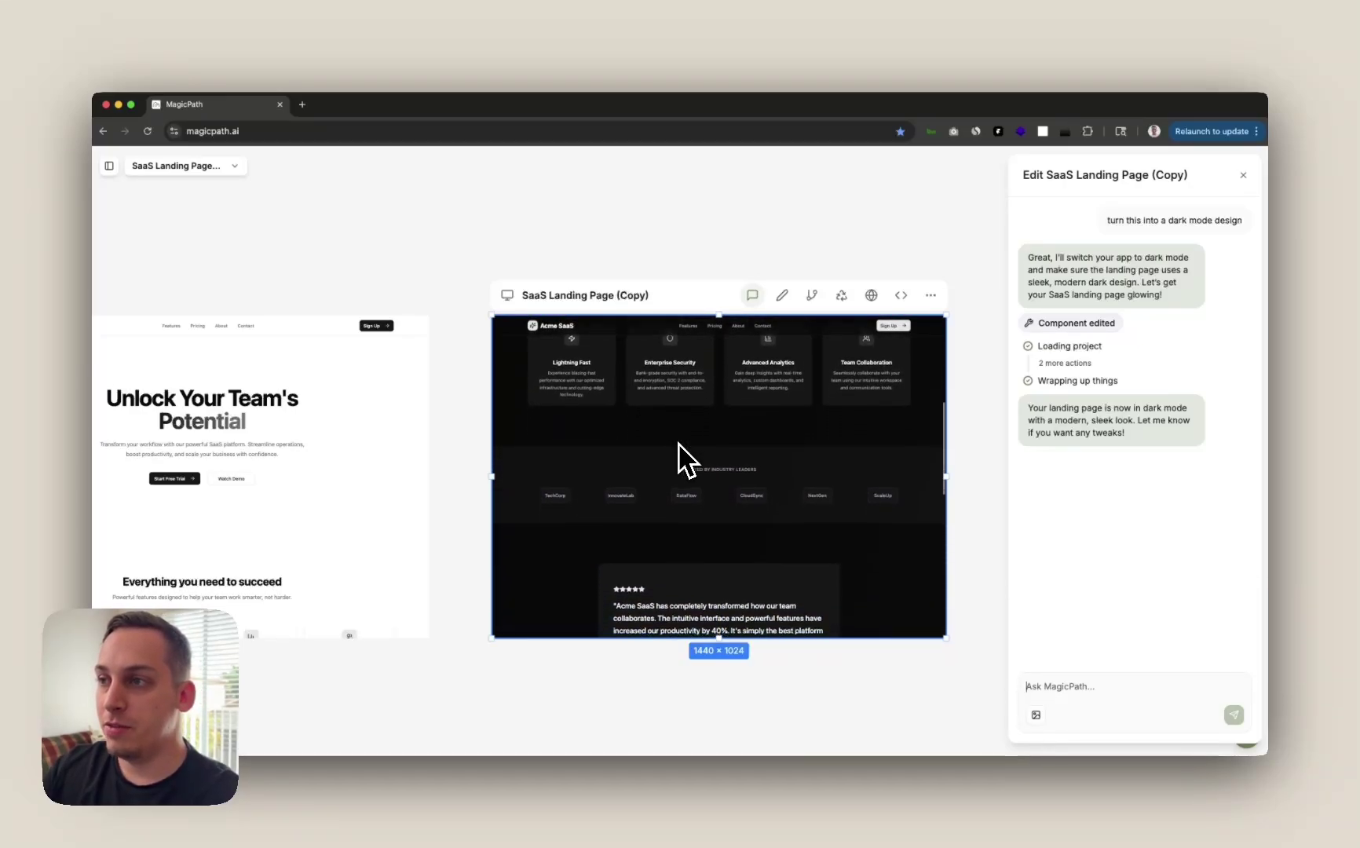
{"action": "scroll", "coordinate": [680, 455], "scroll_direction": "down", "scroll_amount": 4}
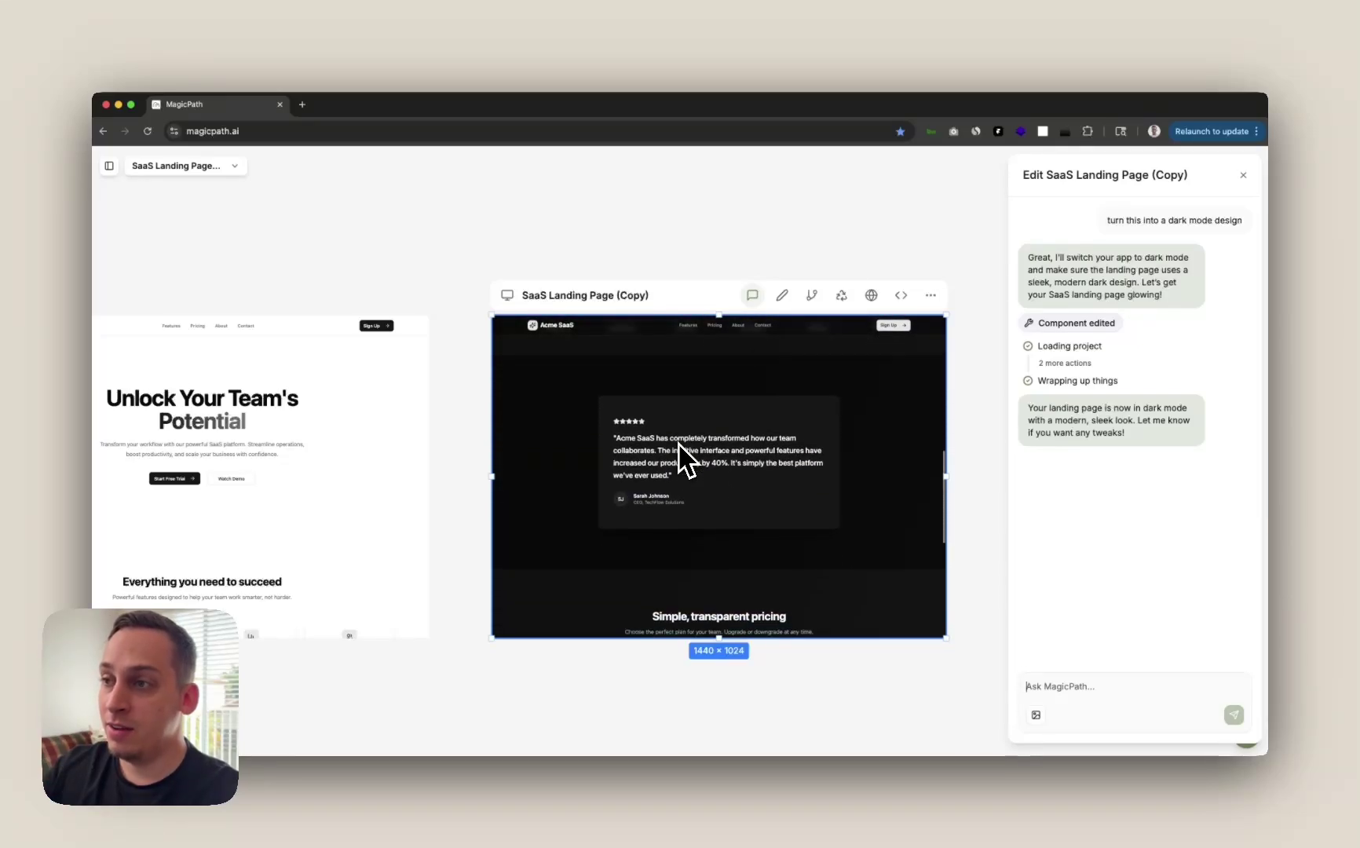
{"action": "scroll", "coordinate": [679, 443], "scroll_direction": "down", "scroll_amount": 4}
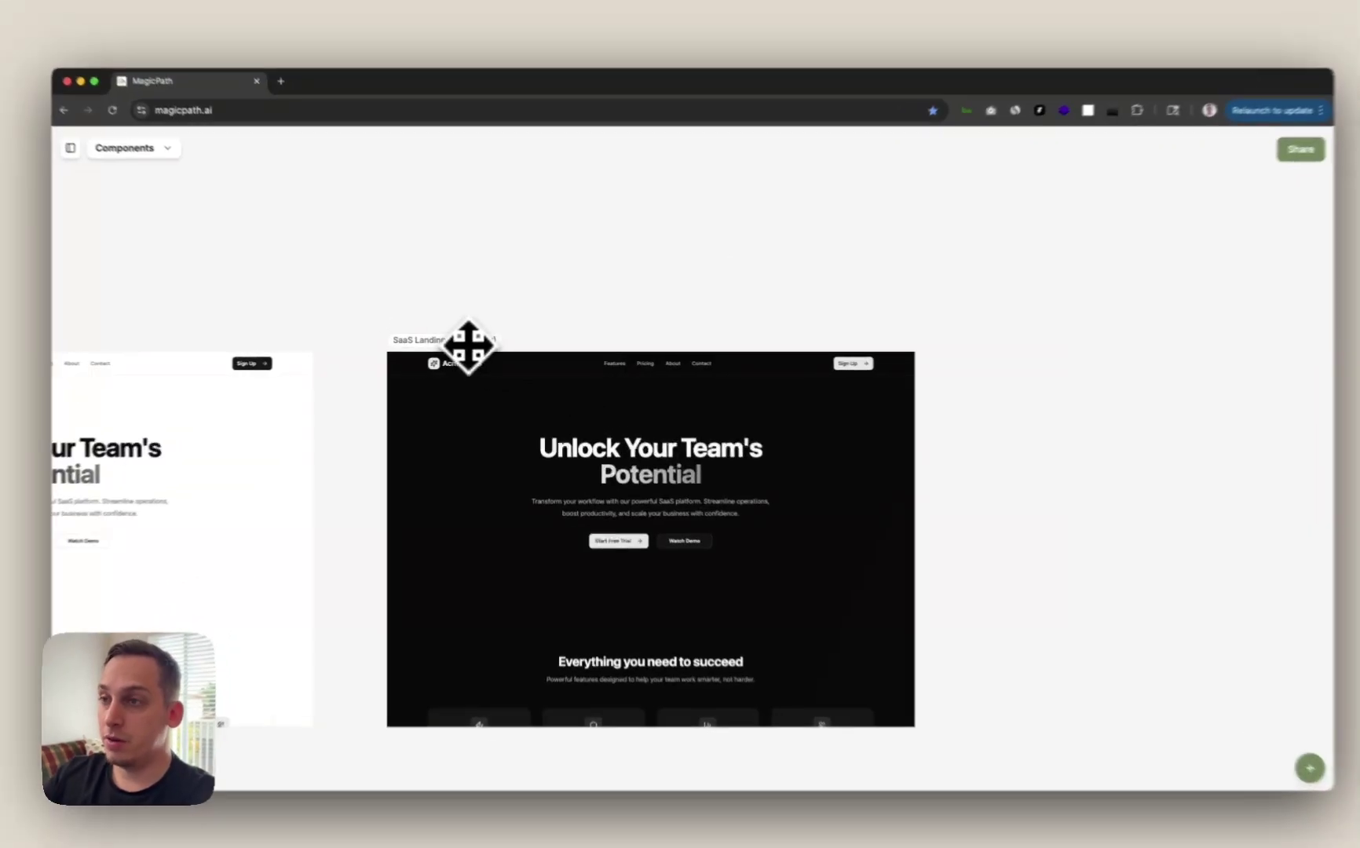
In the dark copy's style editor, change the headline word 'Team's' to 'SaaS'.
{"action": "left_click", "coordinate": [471, 346]}
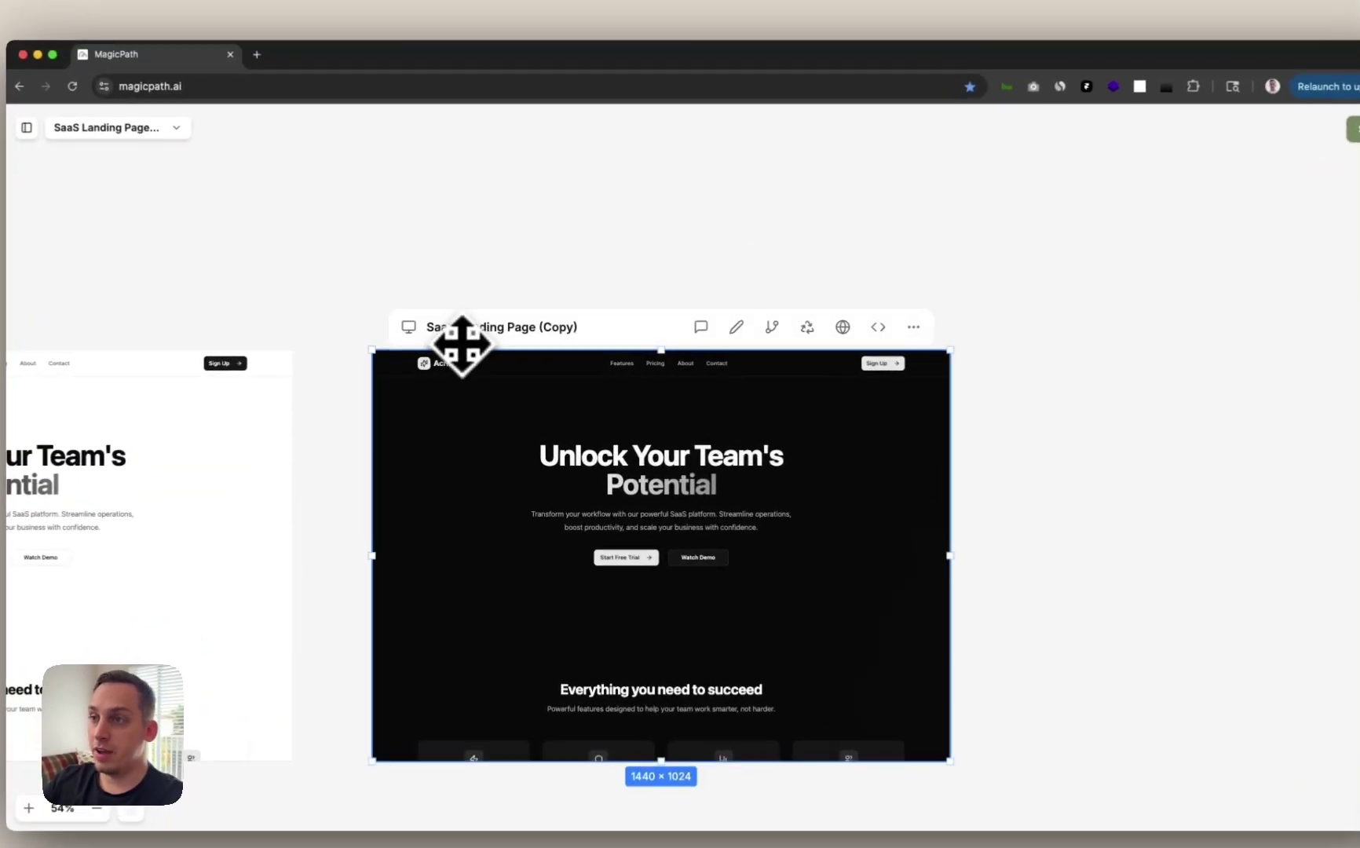
{"action": "left_click", "coordinate": [740, 328]}
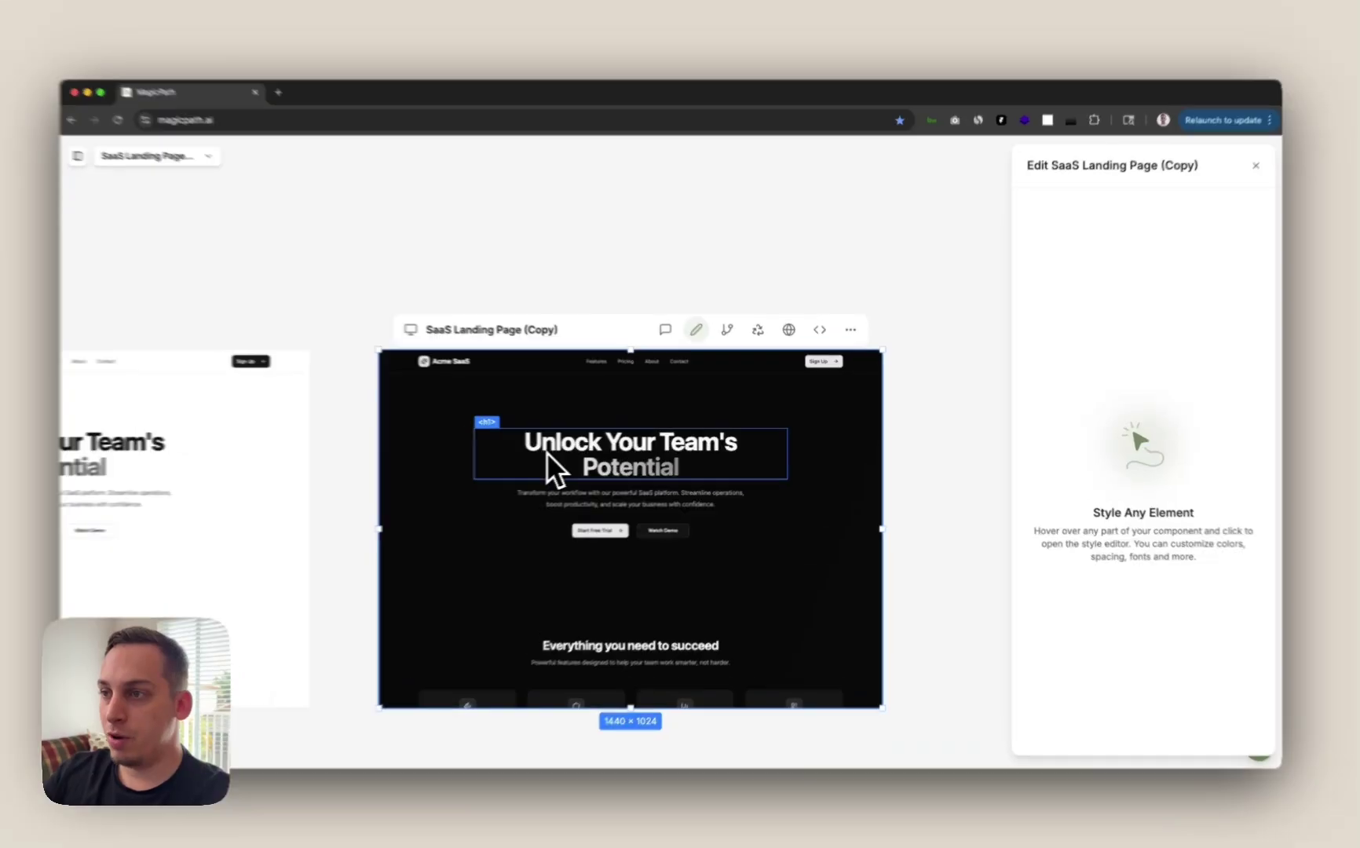
{"action": "left_click", "coordinate": [553, 454]}
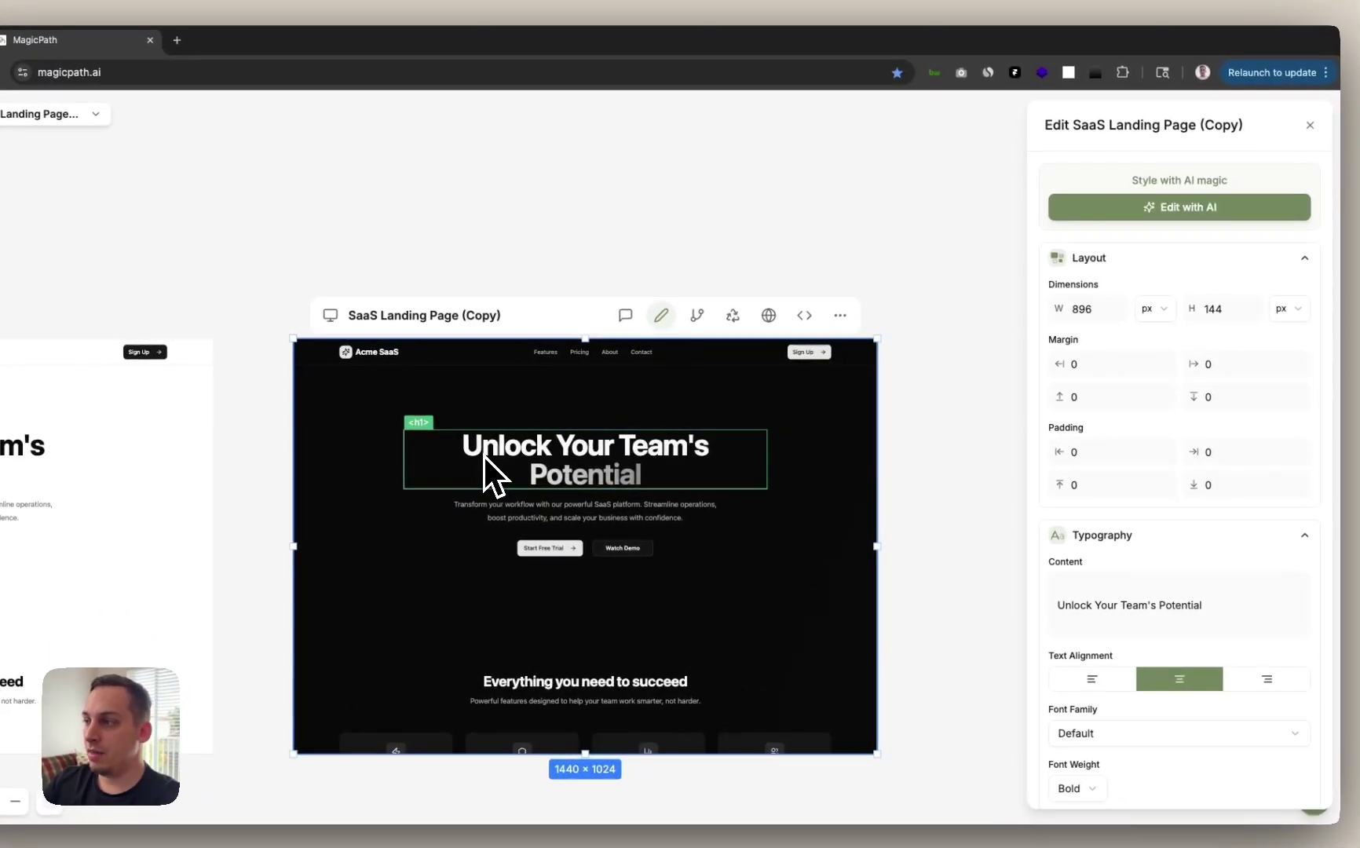
{"action": "scroll", "coordinate": [1135, 524], "scroll_direction": "down", "scroll_amount": 3}
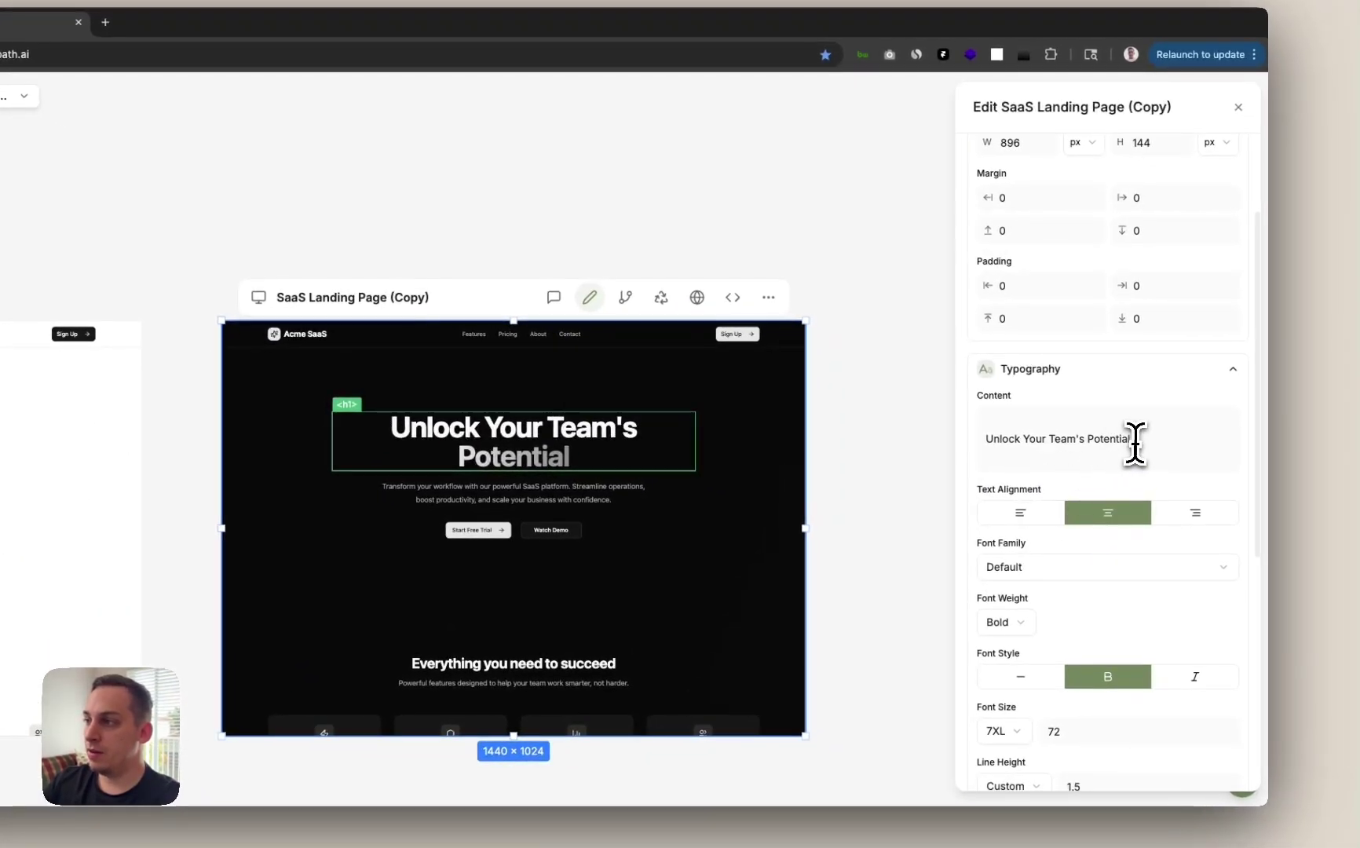
{"action": "left_click_drag", "start_coordinate": [1132, 442], "coordinate": [986, 438]}
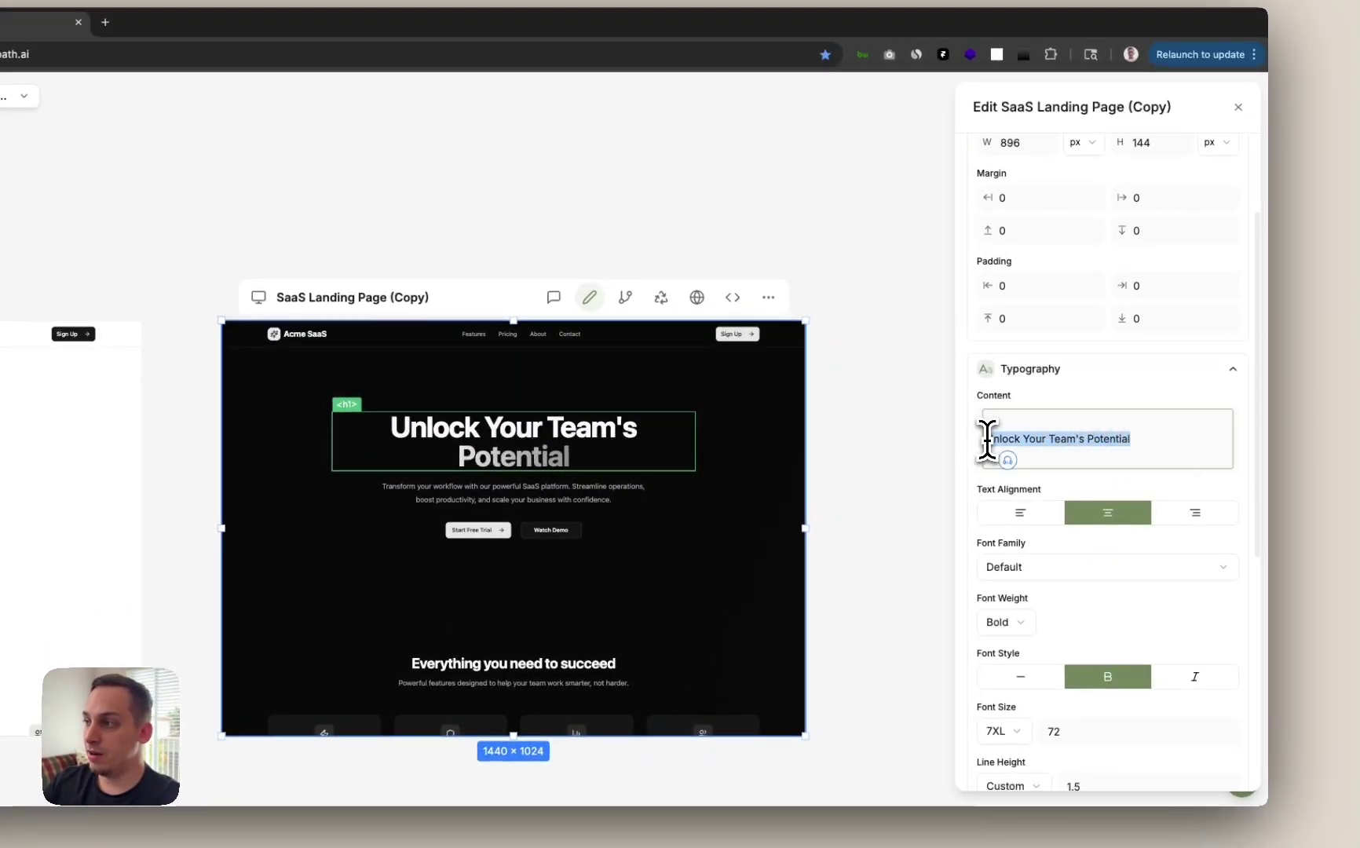
{"action": "left_click", "coordinate": [1091, 442]}
{"action": "key", "text": "BackSpace"}
{"action": "key", "text": "BackSpace"}
{"action": "key", "text": "BackSpace"}
{"action": "key", "text": "BackSpace"}
{"action": "key", "text": "BackSpace"}
{"action": "key", "text": "BackSpace"}
{"action": "type", "text": "SaaS"}
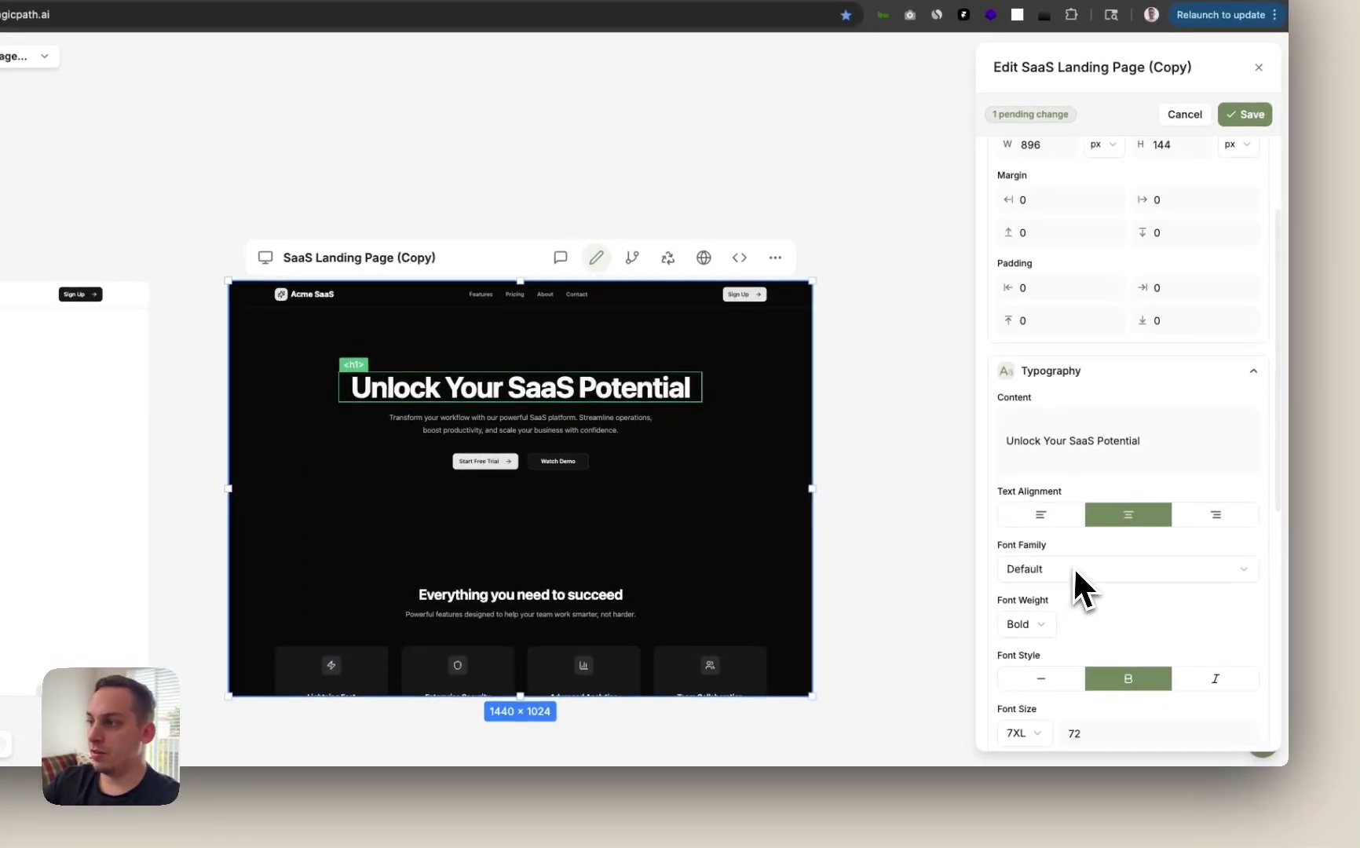
Set the headline font to Space Grotesk at size 4XL.
{"action": "scroll", "coordinate": [1076, 549], "scroll_direction": "down", "scroll_amount": 2}
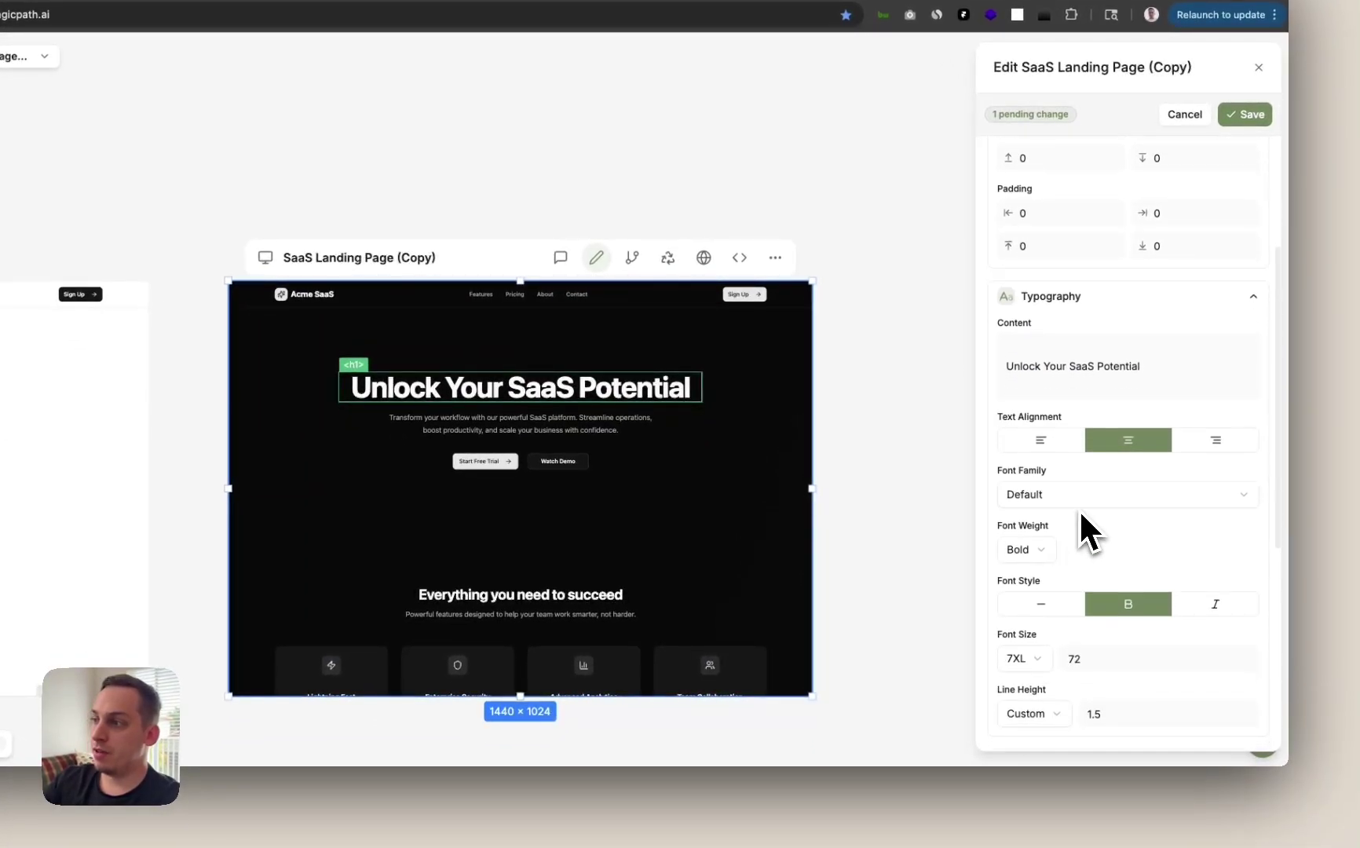
{"action": "left_click", "coordinate": [1078, 503]}
{"action": "scroll", "coordinate": [1065, 597], "scroll_direction": "down", "scroll_amount": 1}
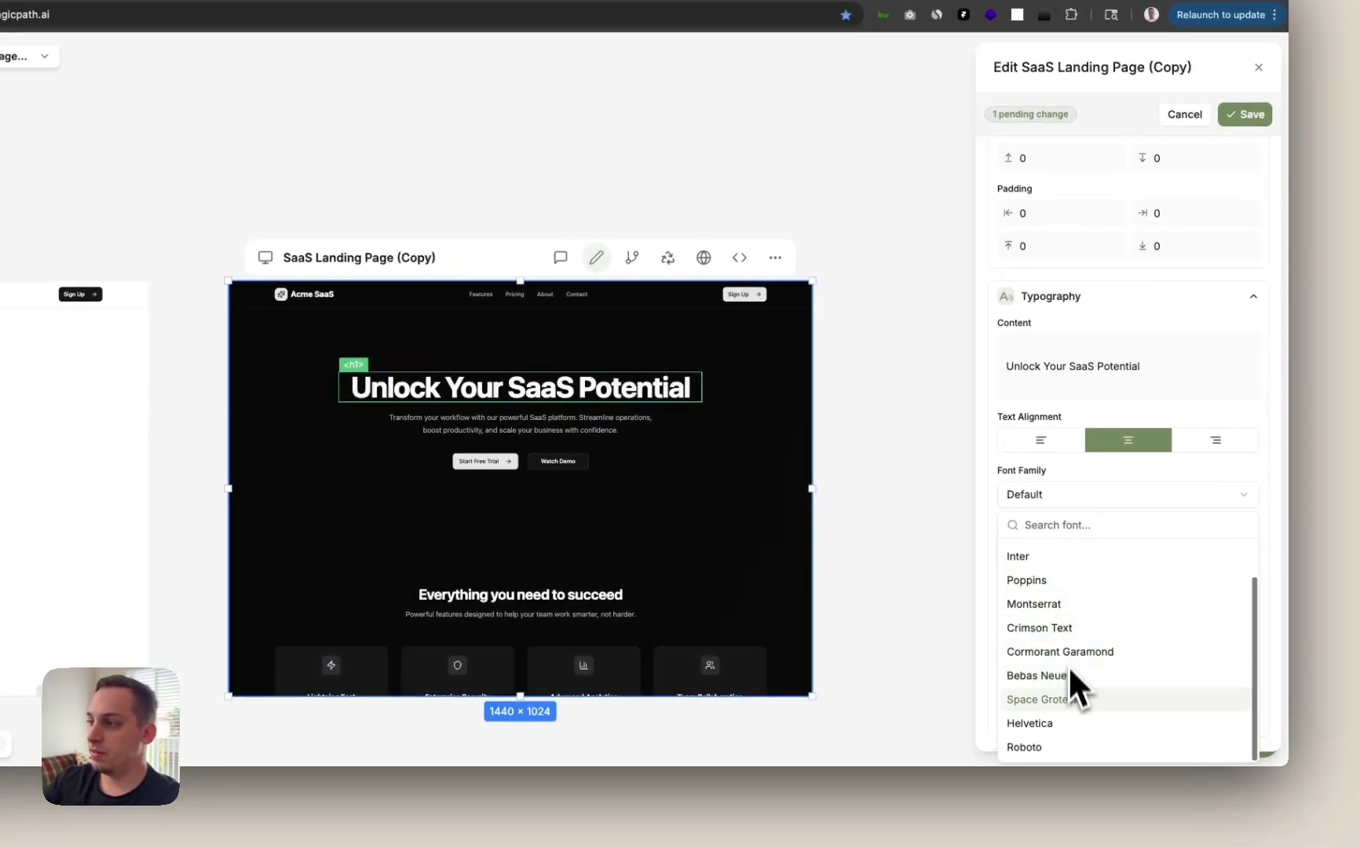
{"action": "left_click", "coordinate": [1068, 697]}
{"action": "scroll", "coordinate": [1060, 667], "scroll_direction": "down", "scroll_amount": 2}
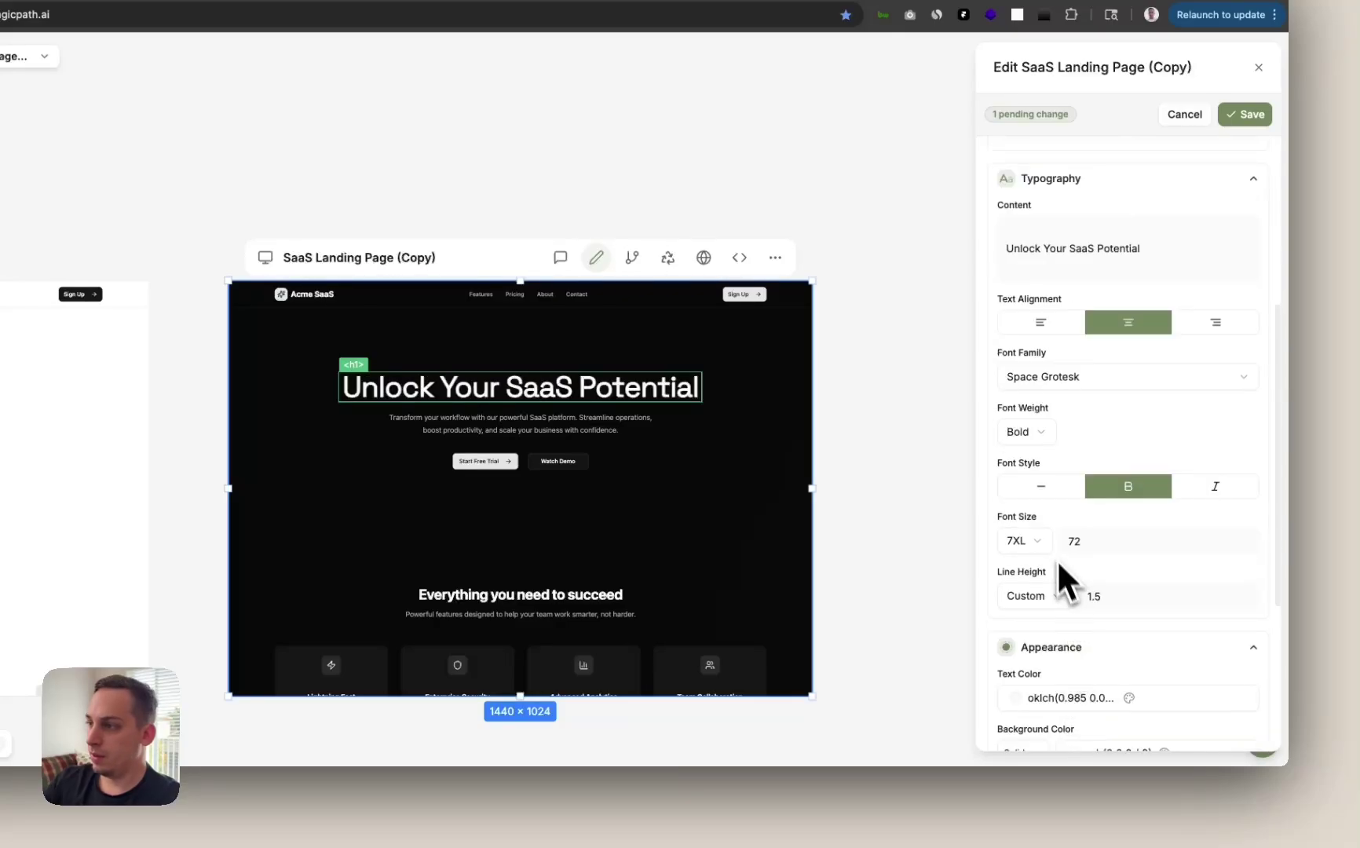
{"action": "left_click", "coordinate": [1039, 543]}
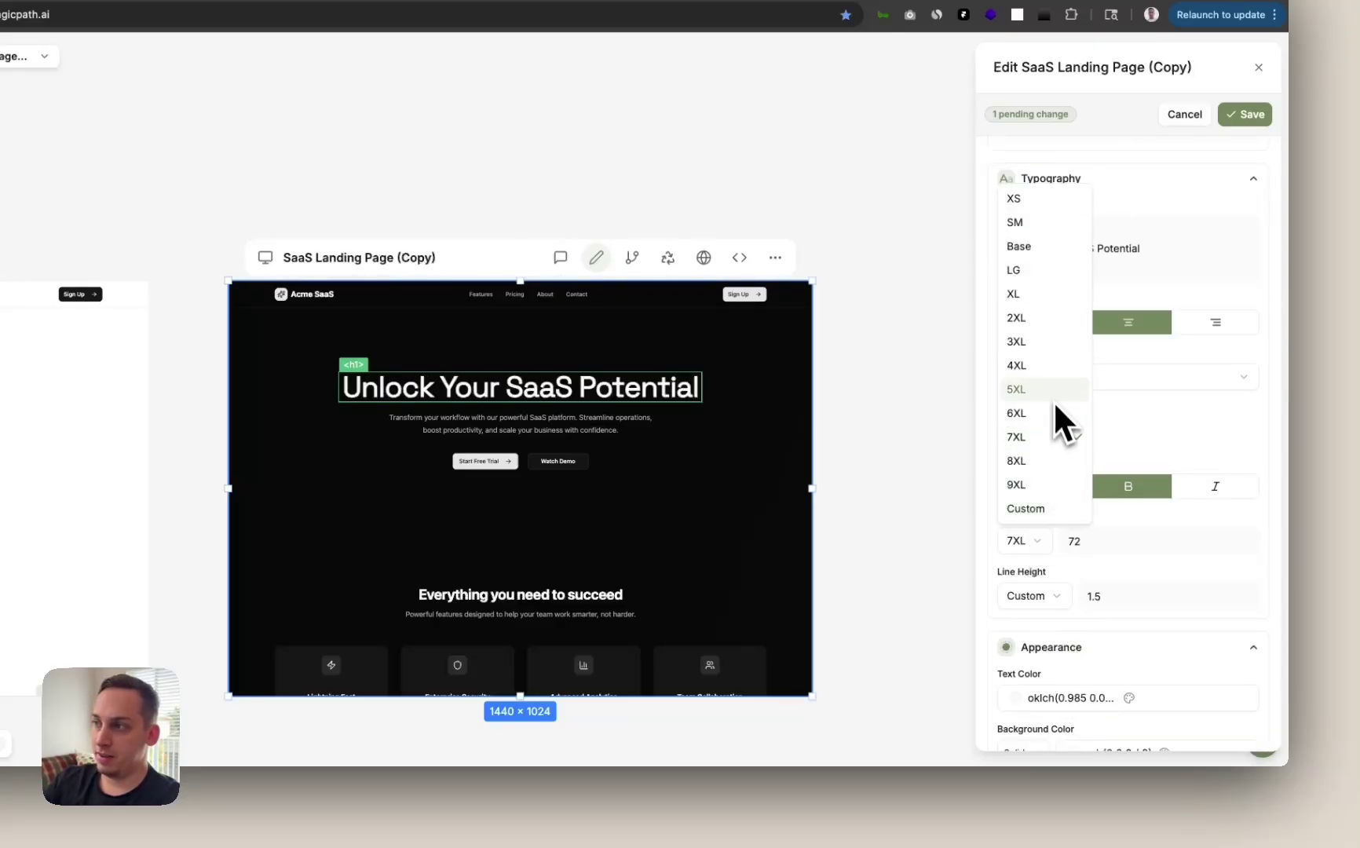
{"action": "left_click", "coordinate": [1044, 375]}
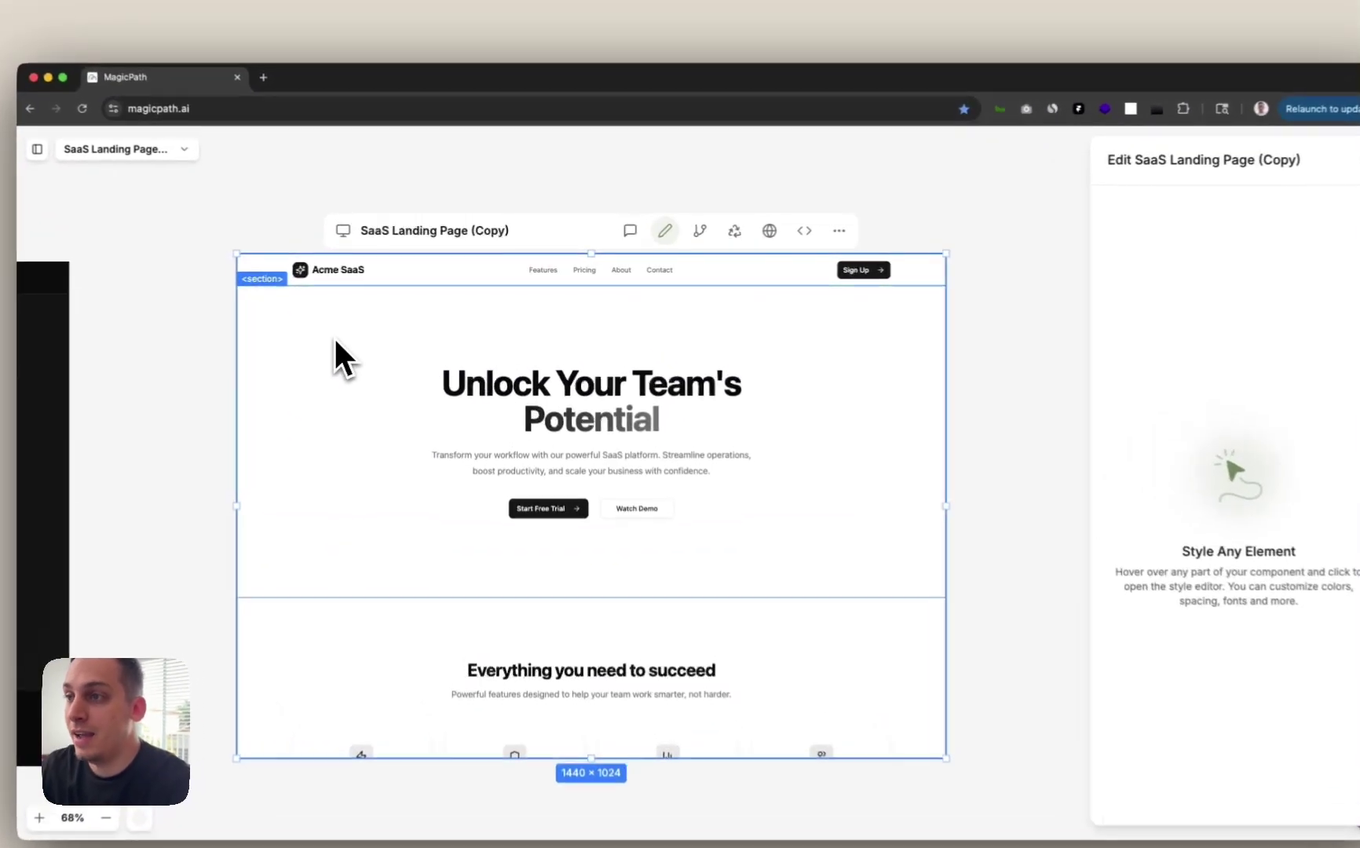
Have the AI 'add an image below the buttons' in the hero section, then exit editing.
{"action": "left_click", "coordinate": [354, 338]}
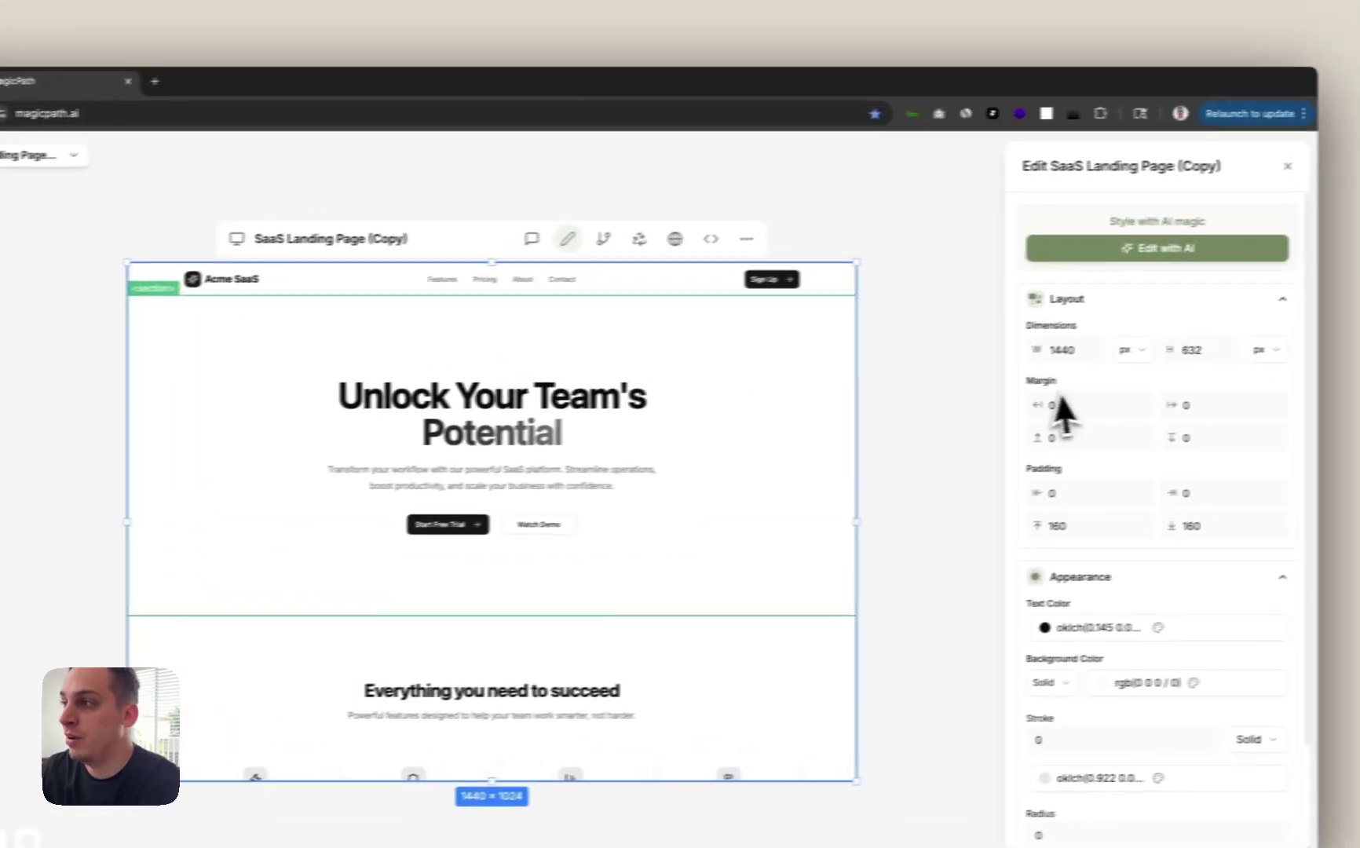
{"action": "left_click", "coordinate": [1081, 259]}
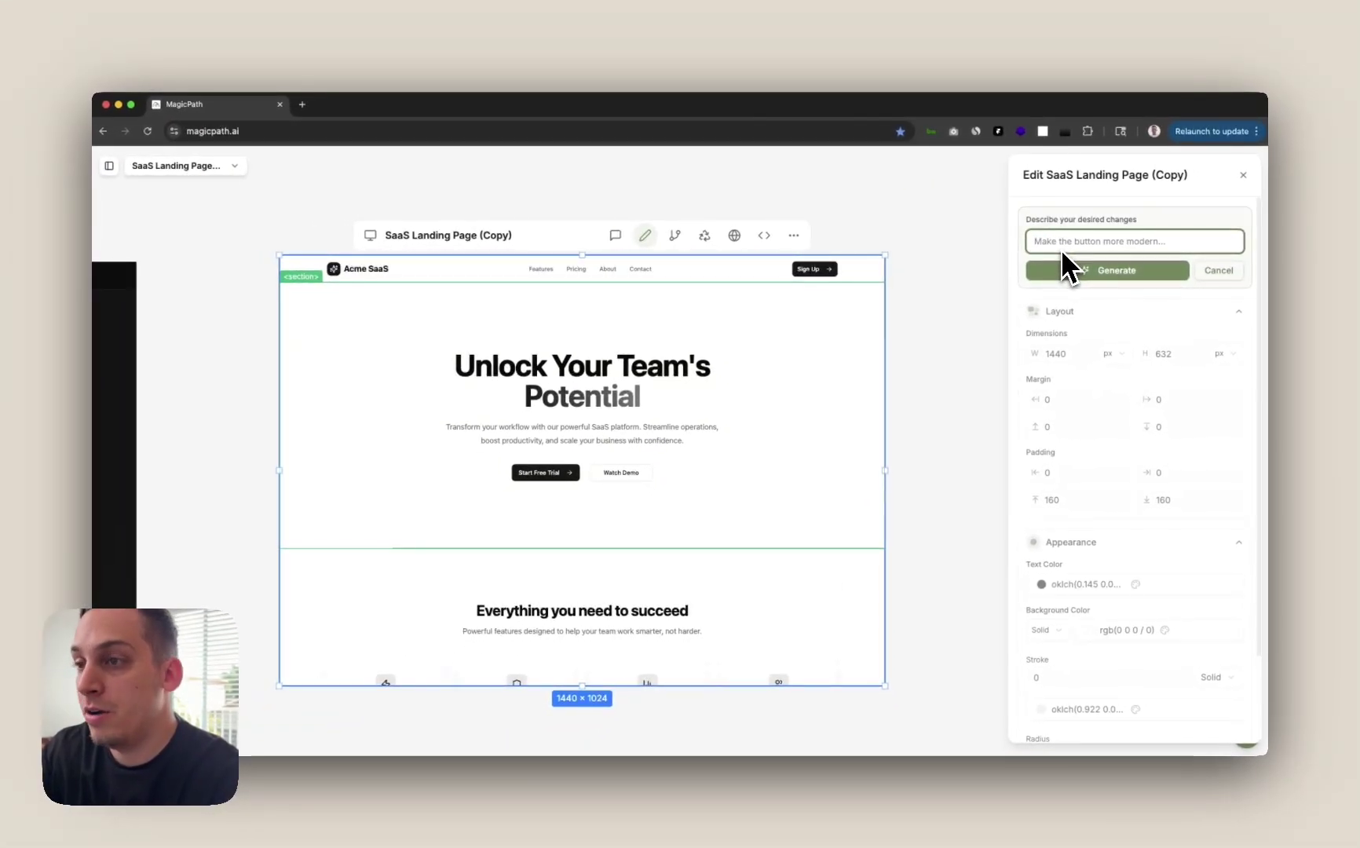
{"action": "type", "text": "Iets"}
{"action": "key", "text": "BackSpace"}
{"action": "key", "text": "BackSpace"}
{"action": "key", "text": "BackSpace"}
{"action": "key", "text": "BackSpace"}
{"action": "type", "text": "add"}
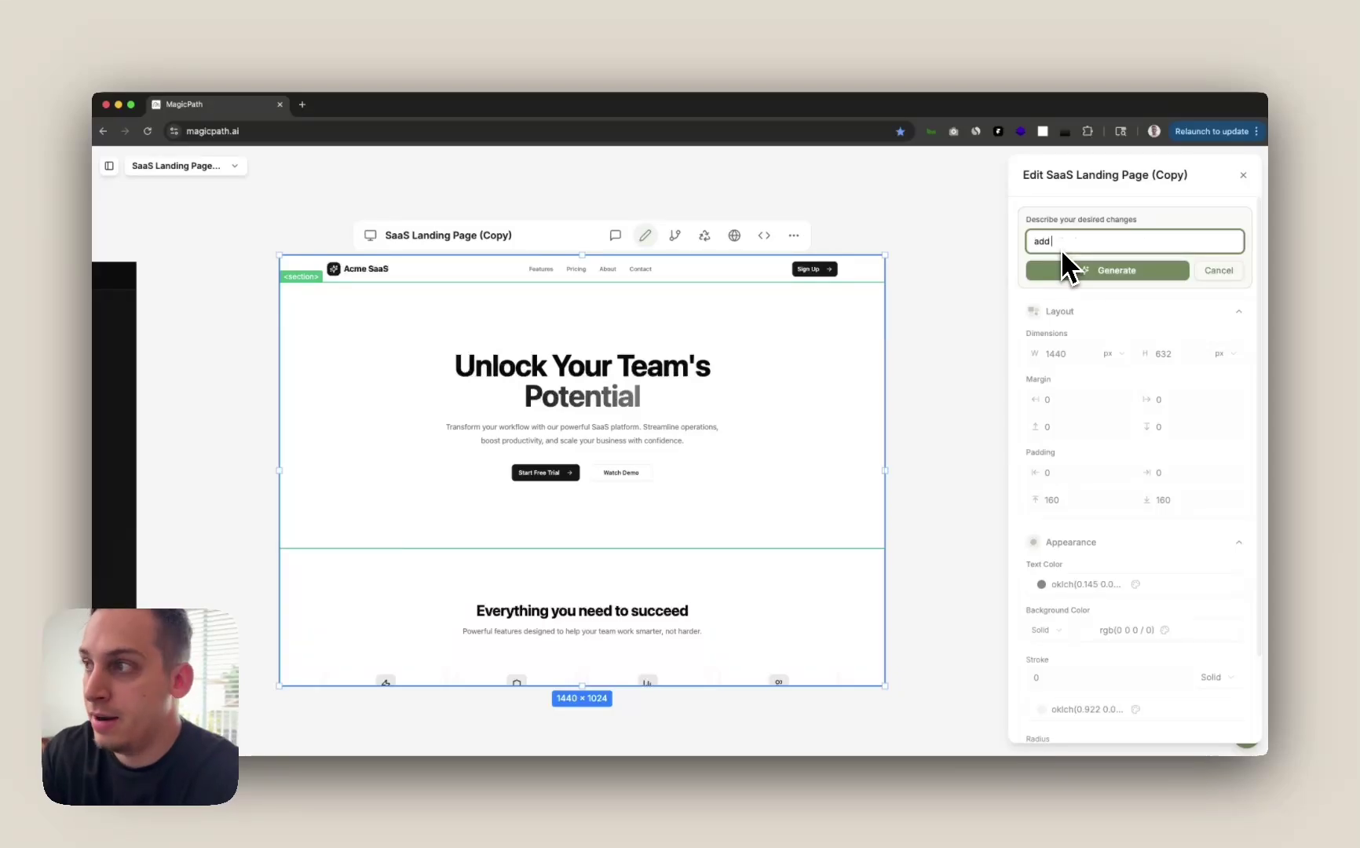
{"action": "type", "text": " an image bel"}
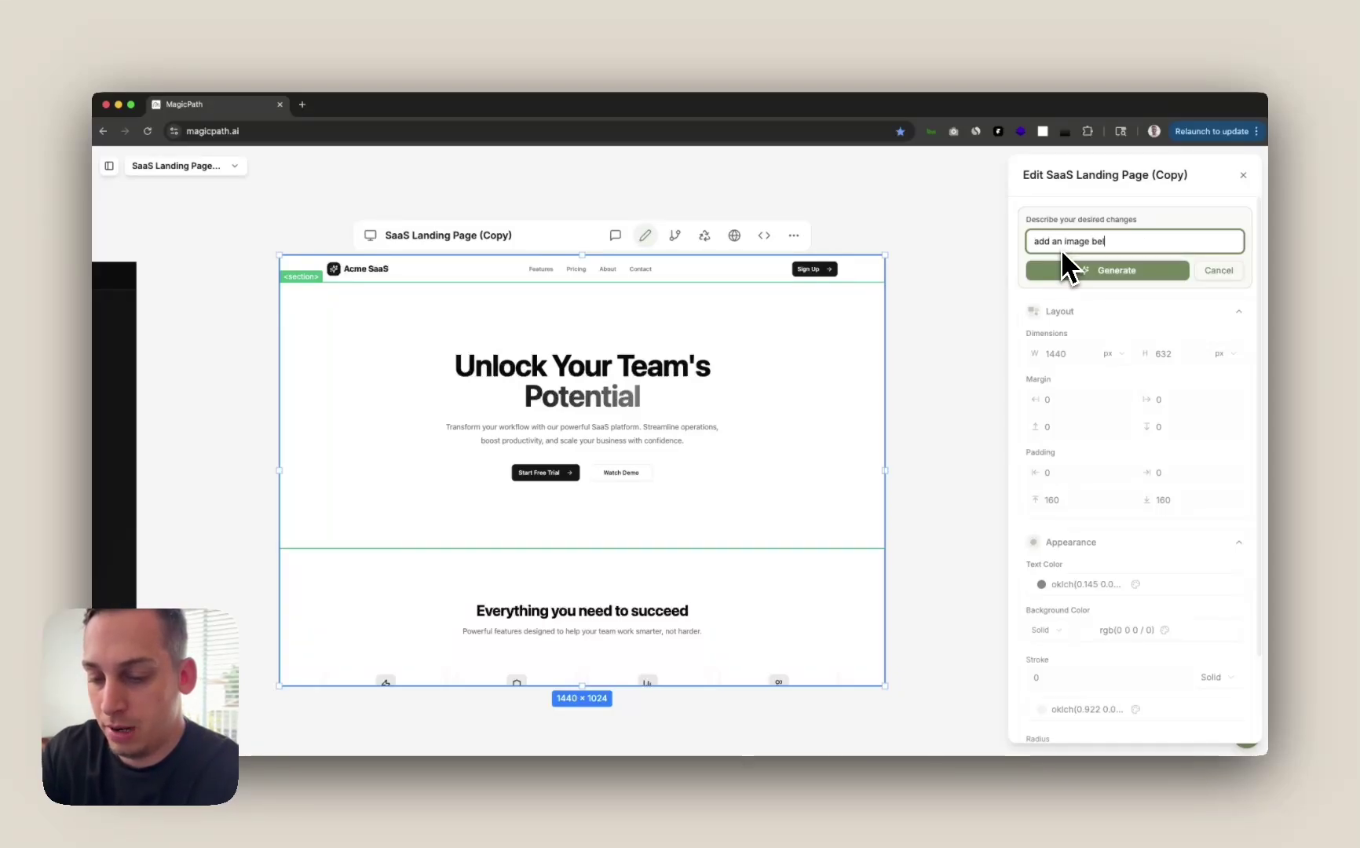
{"action": "type", "text": "ow the buttons"}
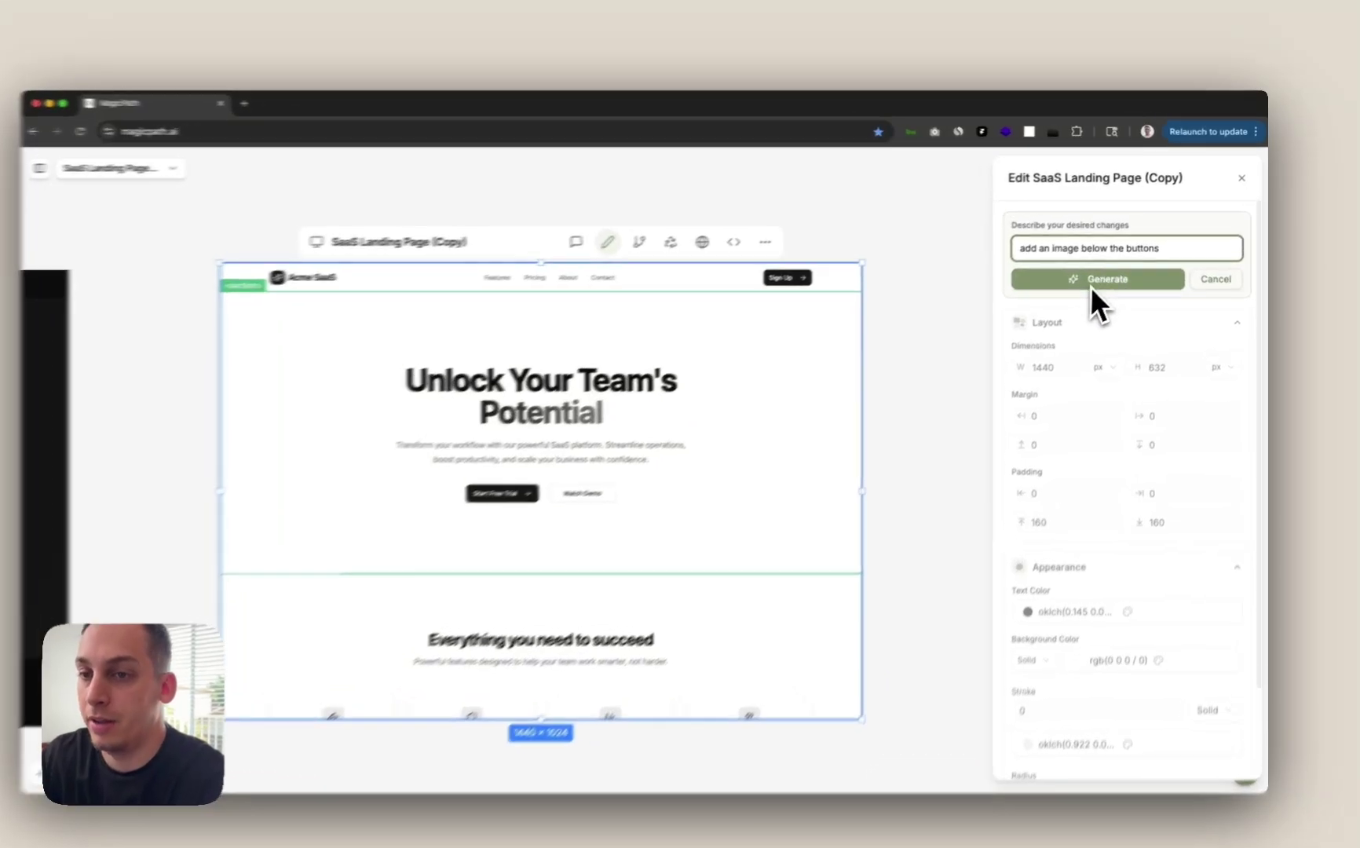
{"action": "left_click", "coordinate": [1089, 271]}
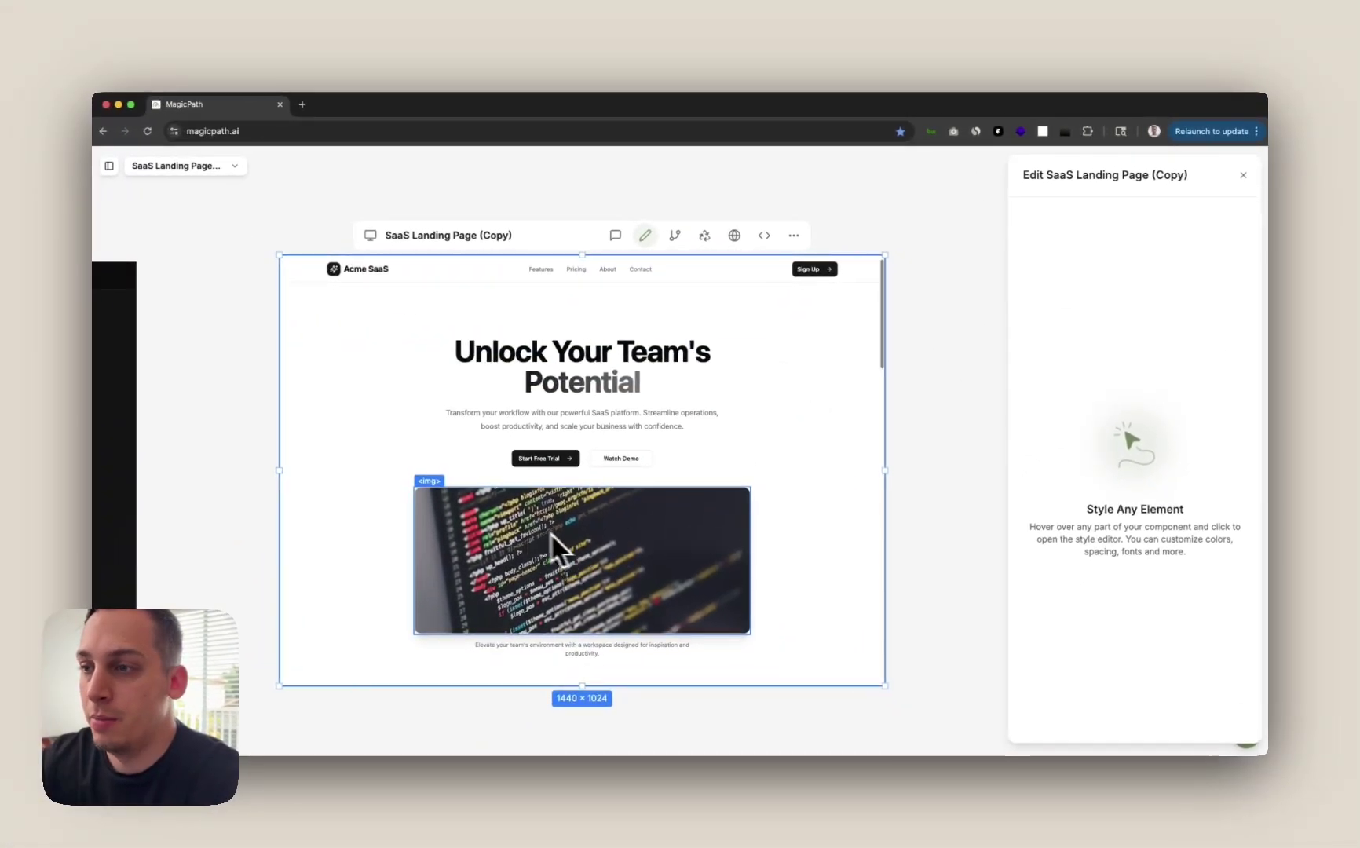
{"action": "scroll", "coordinate": [545, 531], "scroll_direction": "down", "scroll_amount": 1}
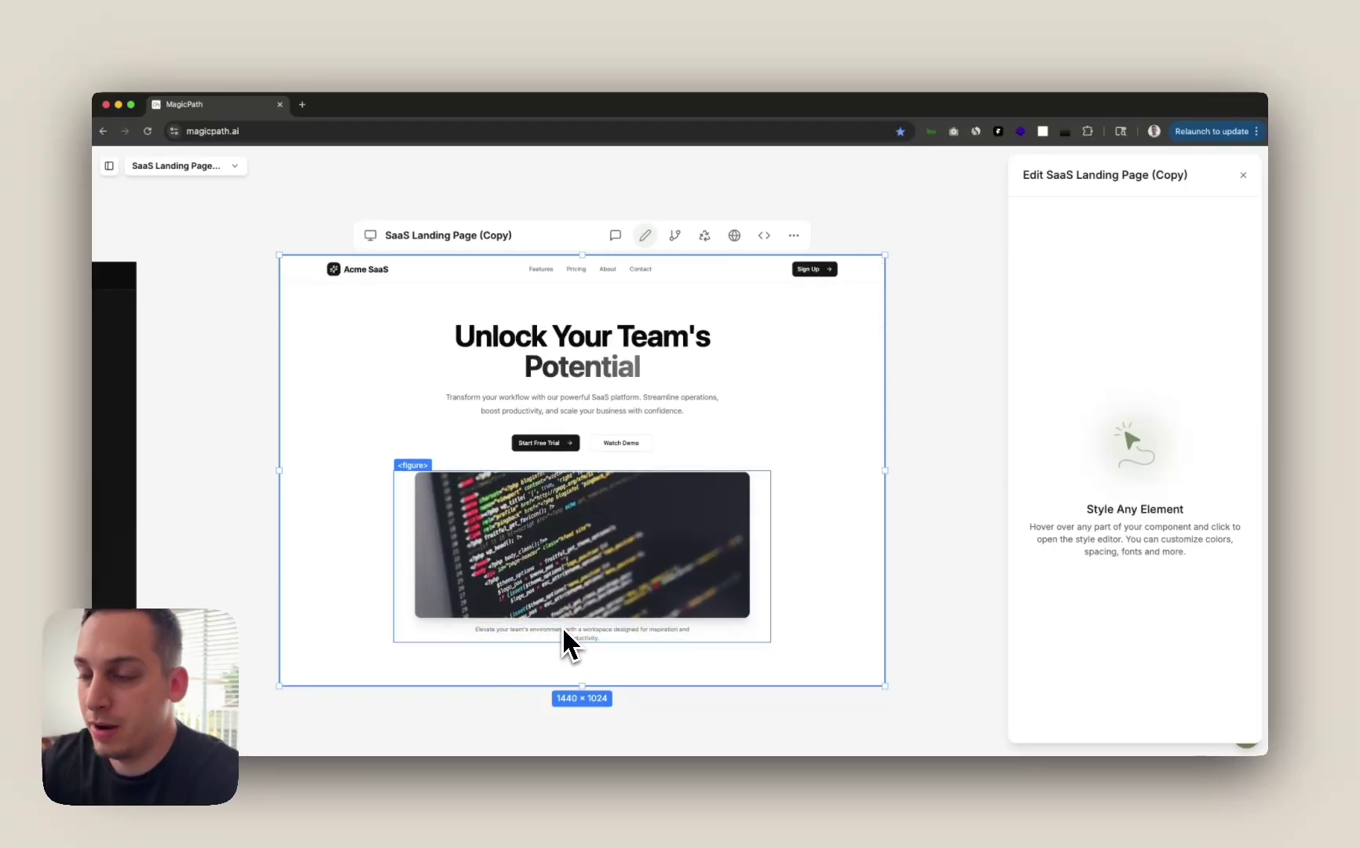
{"action": "key", "text": "Escape"}
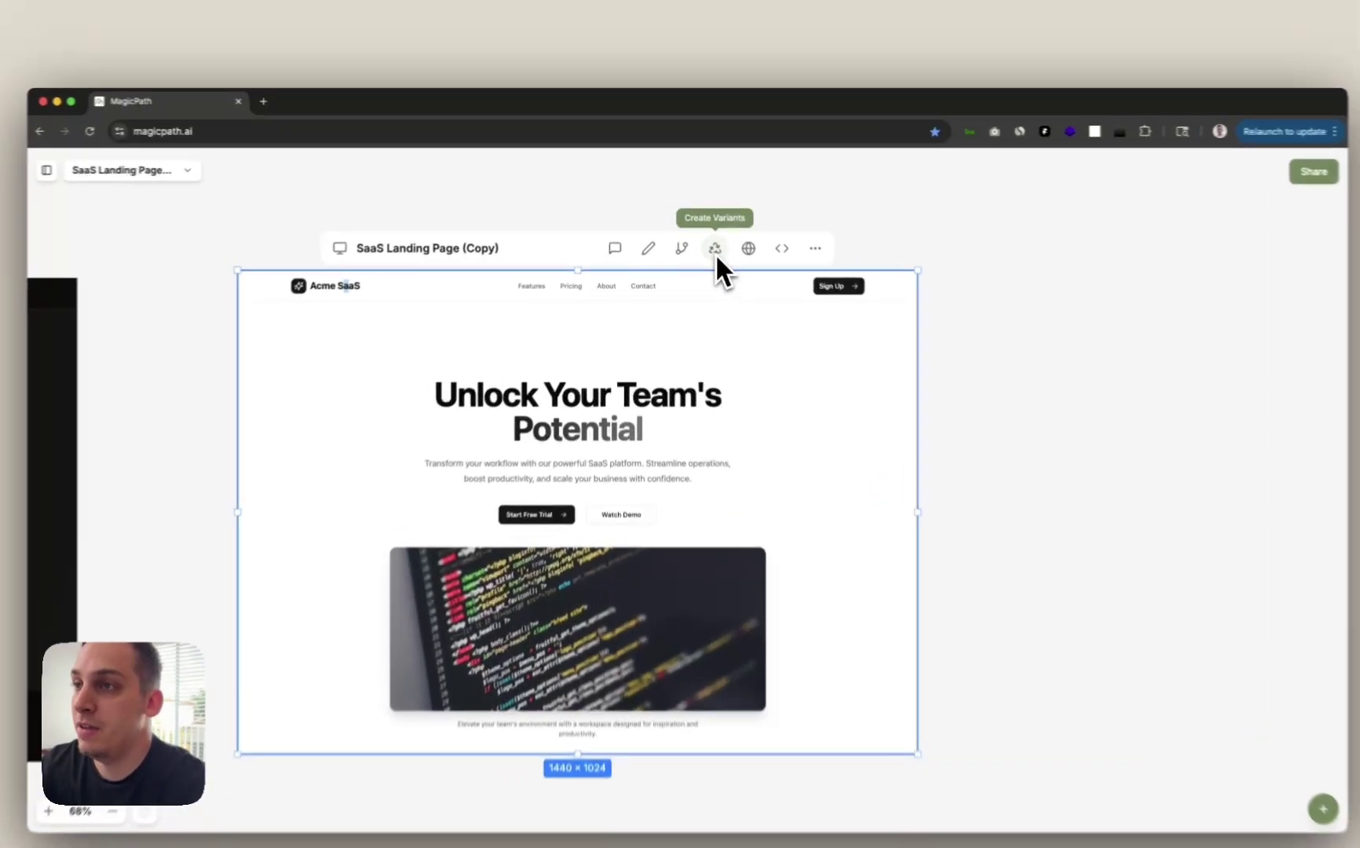
Create variants with the prompt 'modern design, dark mode, colorful buttons'.
{"action": "left_click", "coordinate": [705, 239]}
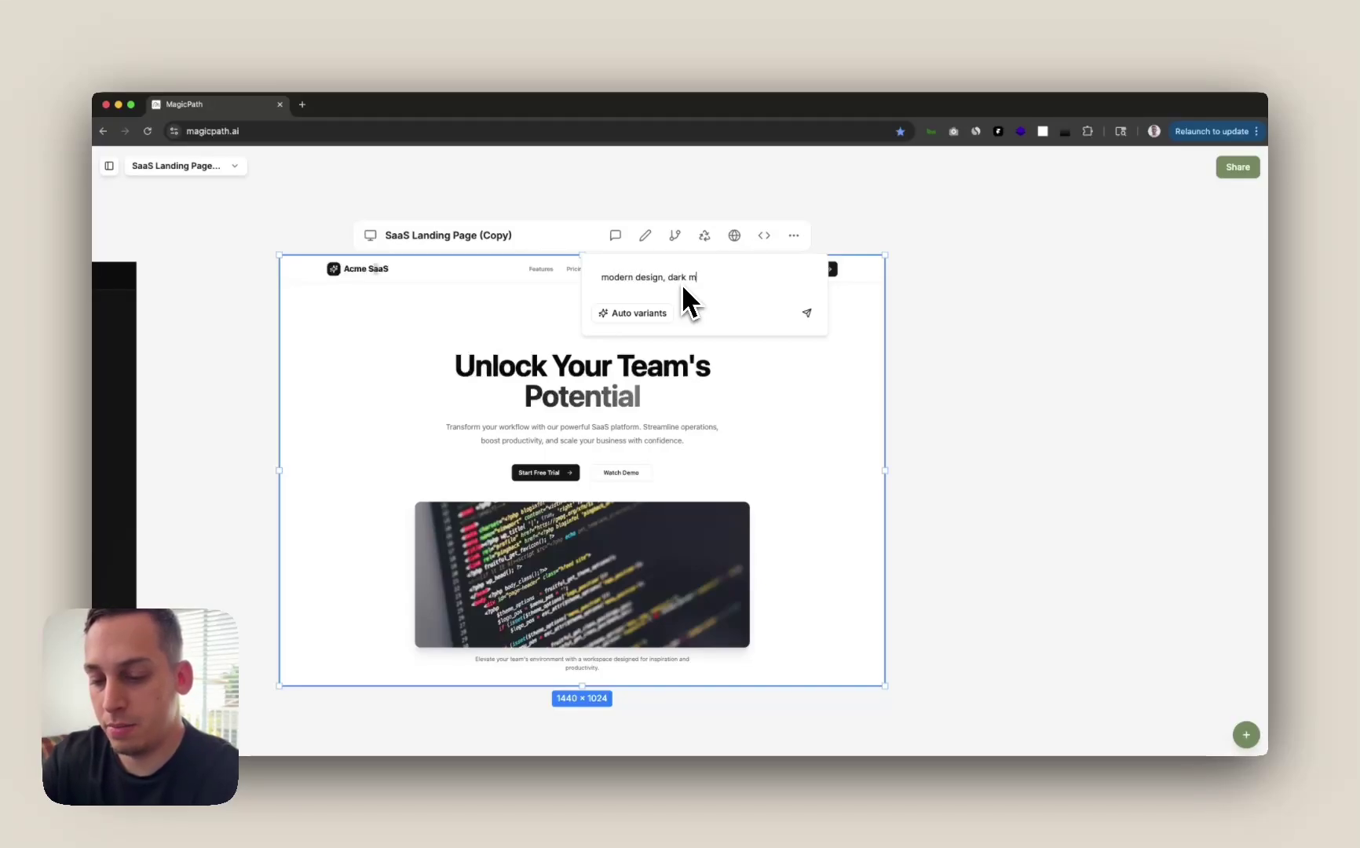
{"action": "type", "text": "colorful buttons"}
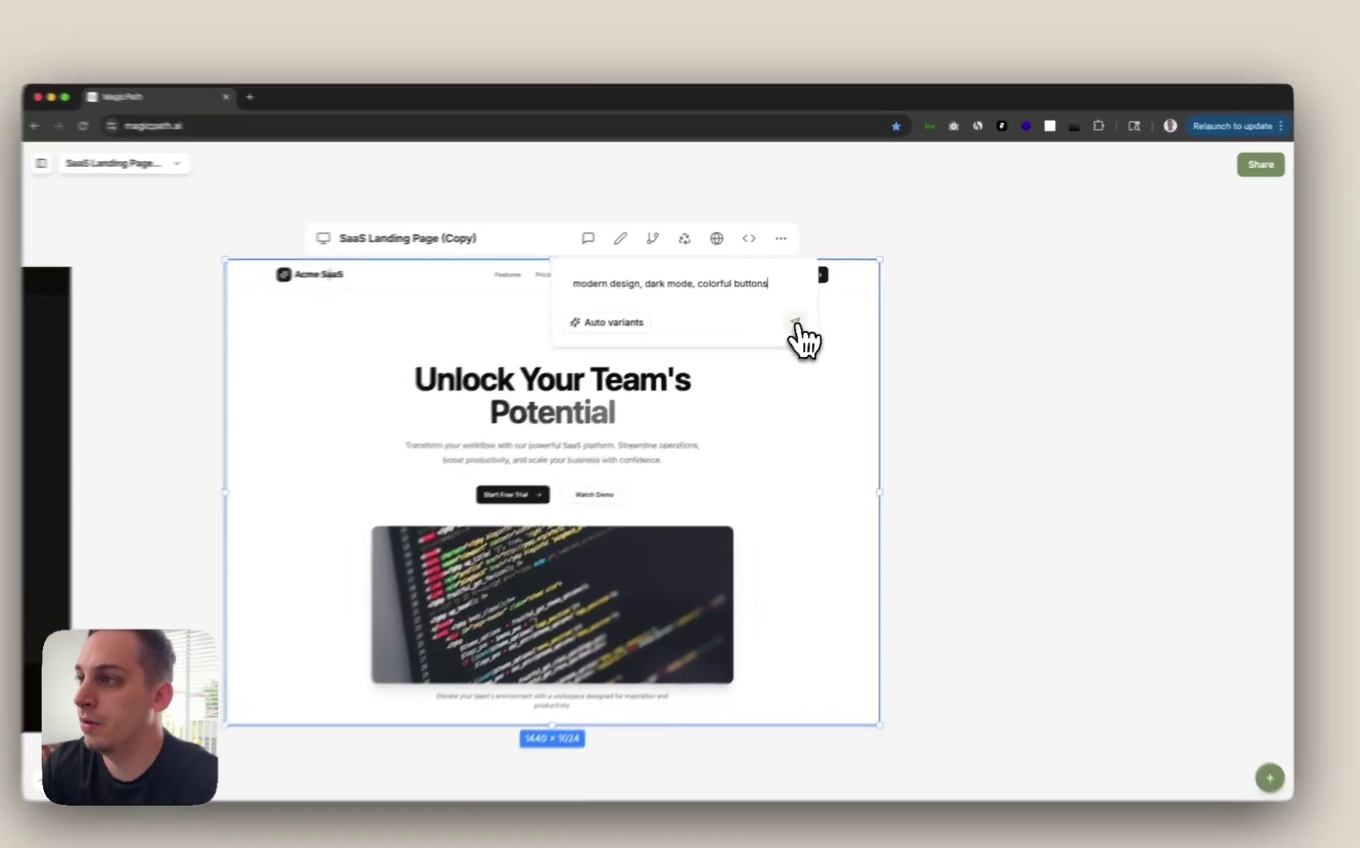
{"action": "left_click", "coordinate": [806, 312]}
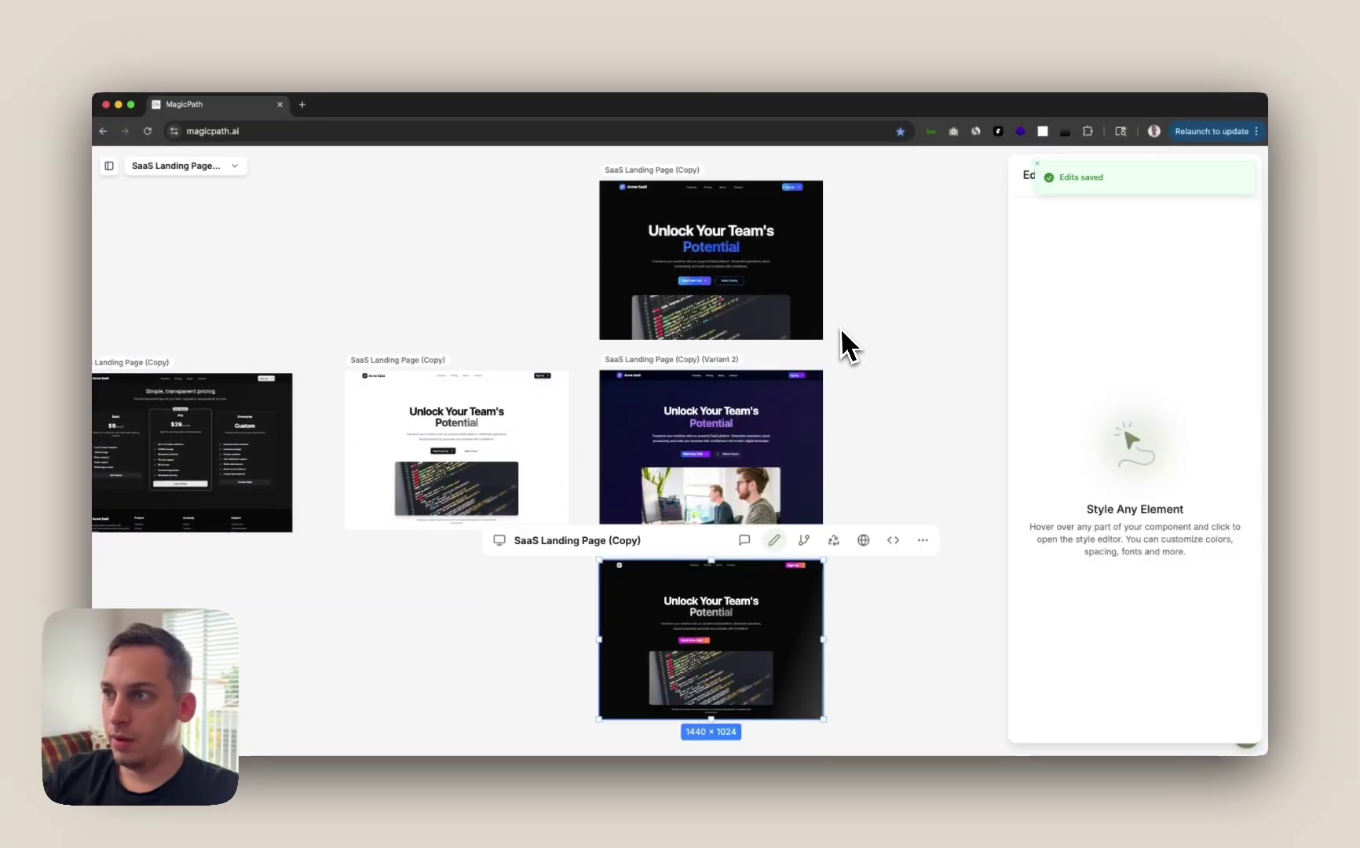
{"action": "scroll", "coordinate": [770, 226], "scroll_direction": "up", "scroll_amount": 5}
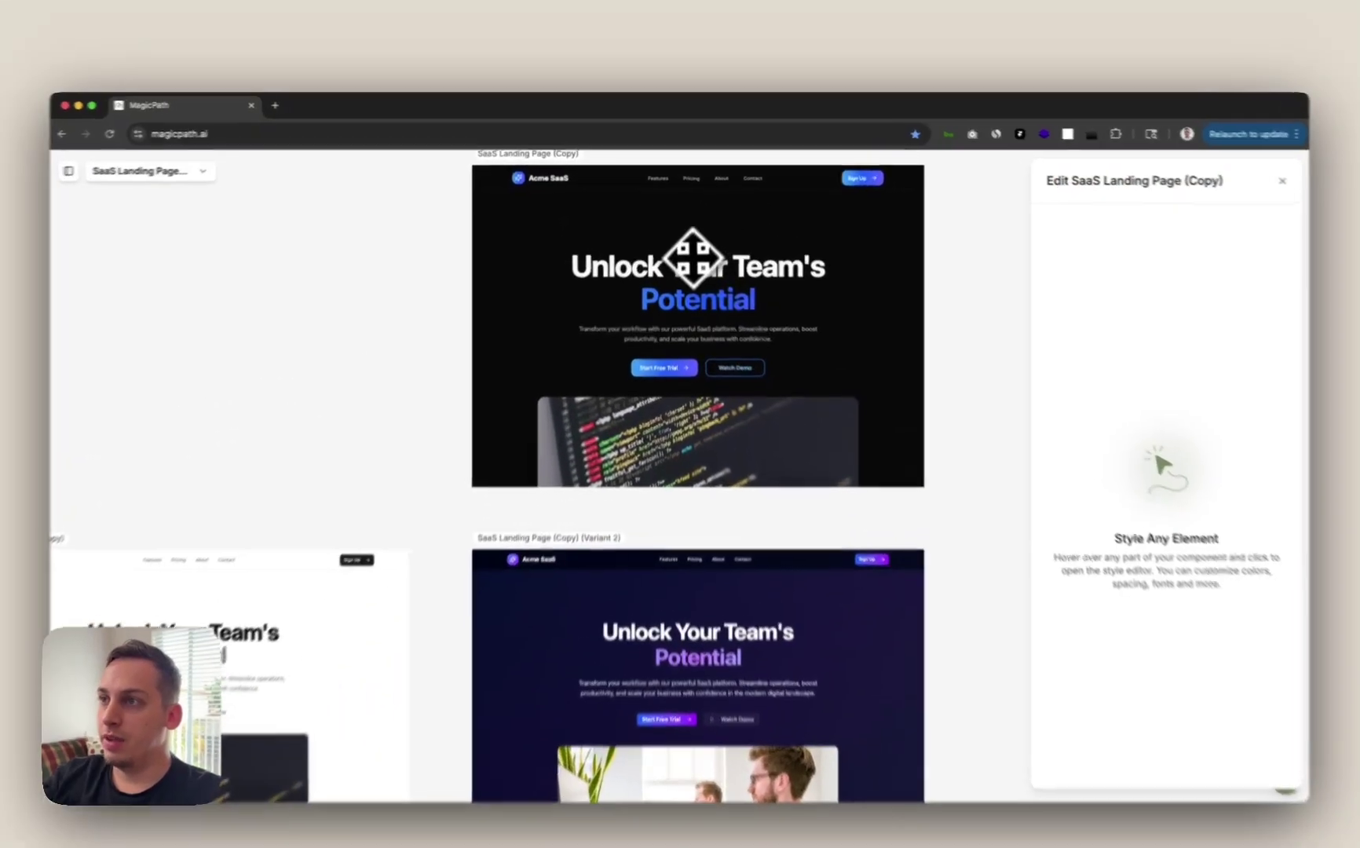
{"action": "left_click", "coordinate": [693, 259]}
{"action": "scroll", "coordinate": [668, 285], "scroll_direction": "down", "scroll_amount": 5}
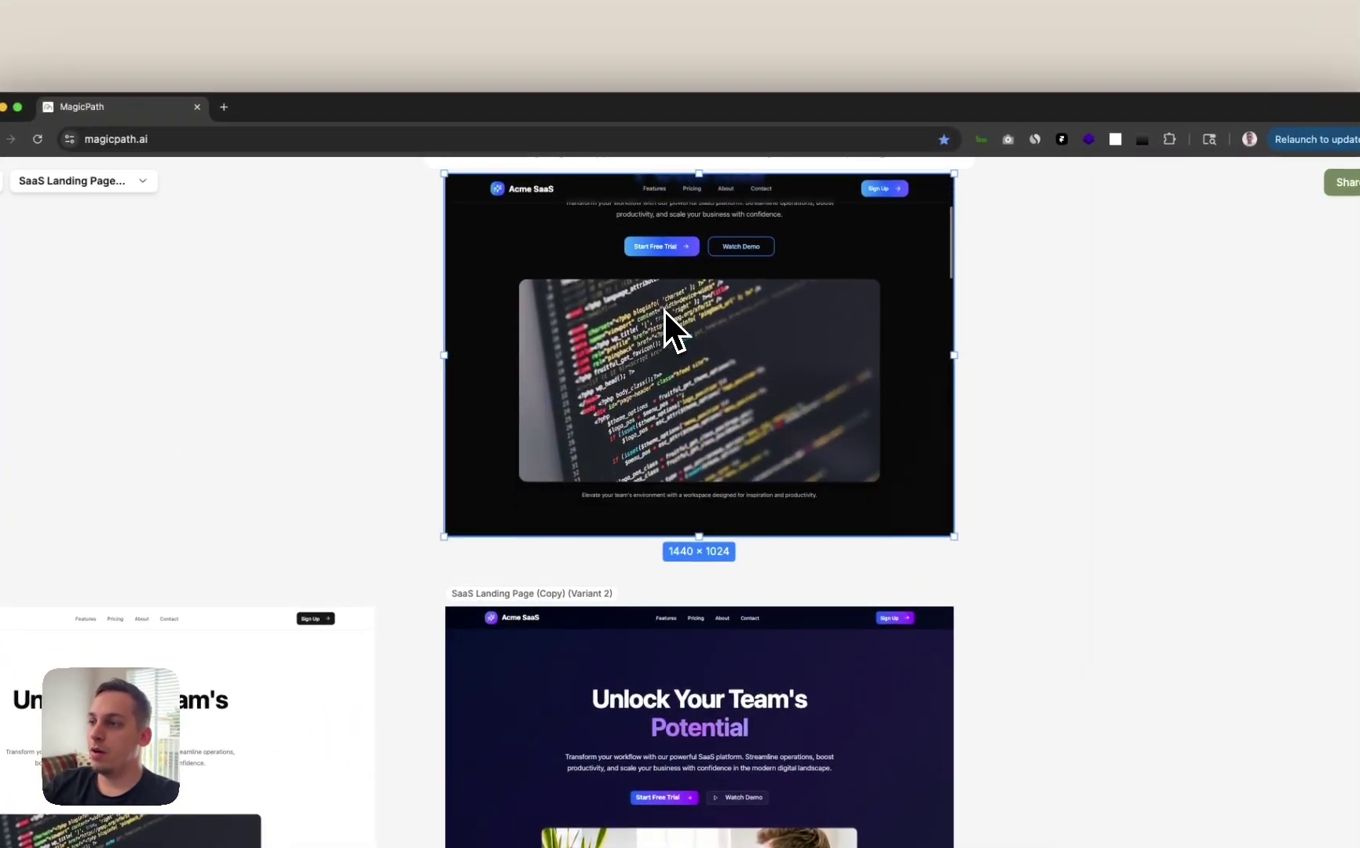
{"action": "scroll", "coordinate": [662, 308], "scroll_direction": "down", "scroll_amount": 10}
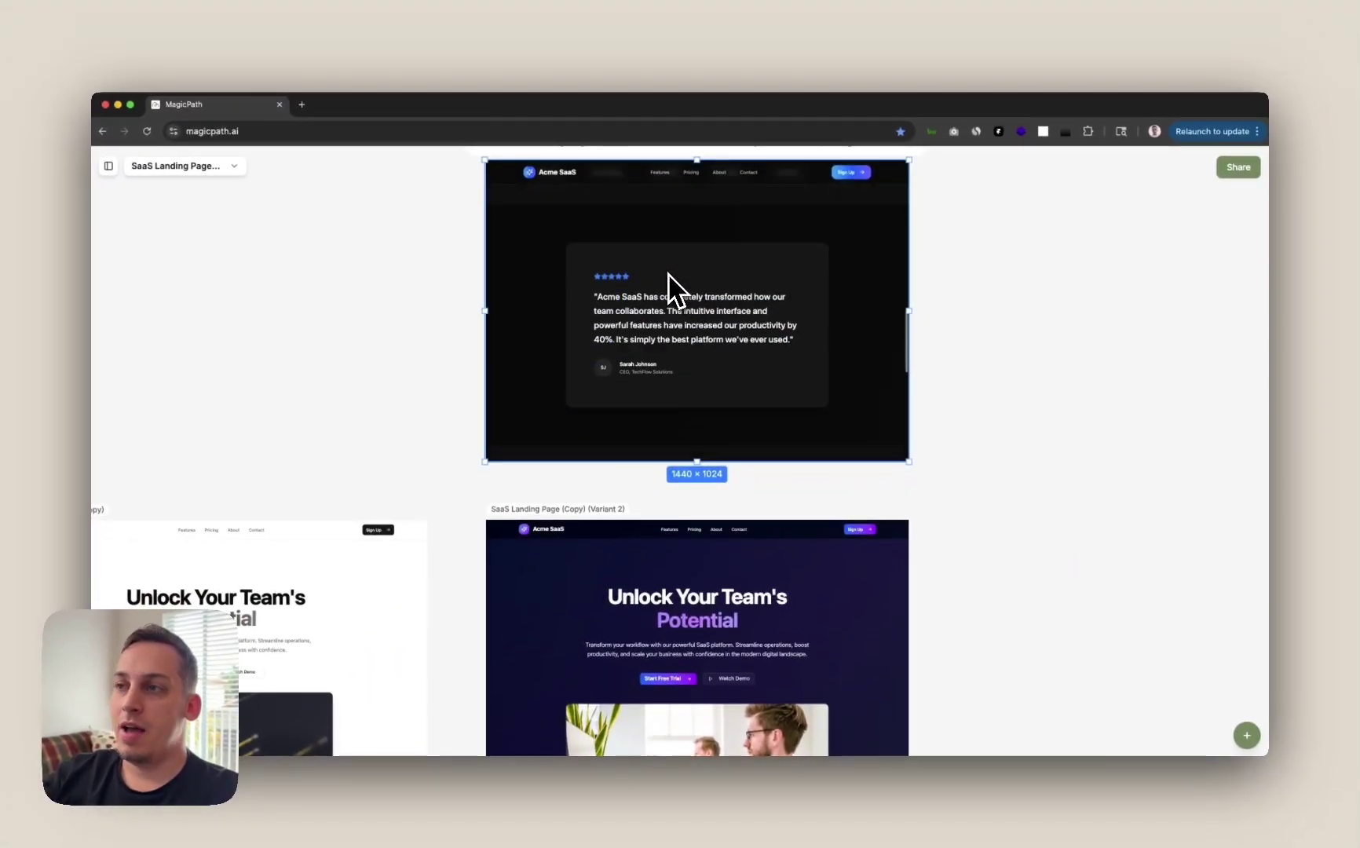
{"action": "scroll", "coordinate": [668, 291], "scroll_direction": "down", "scroll_amount": 6}
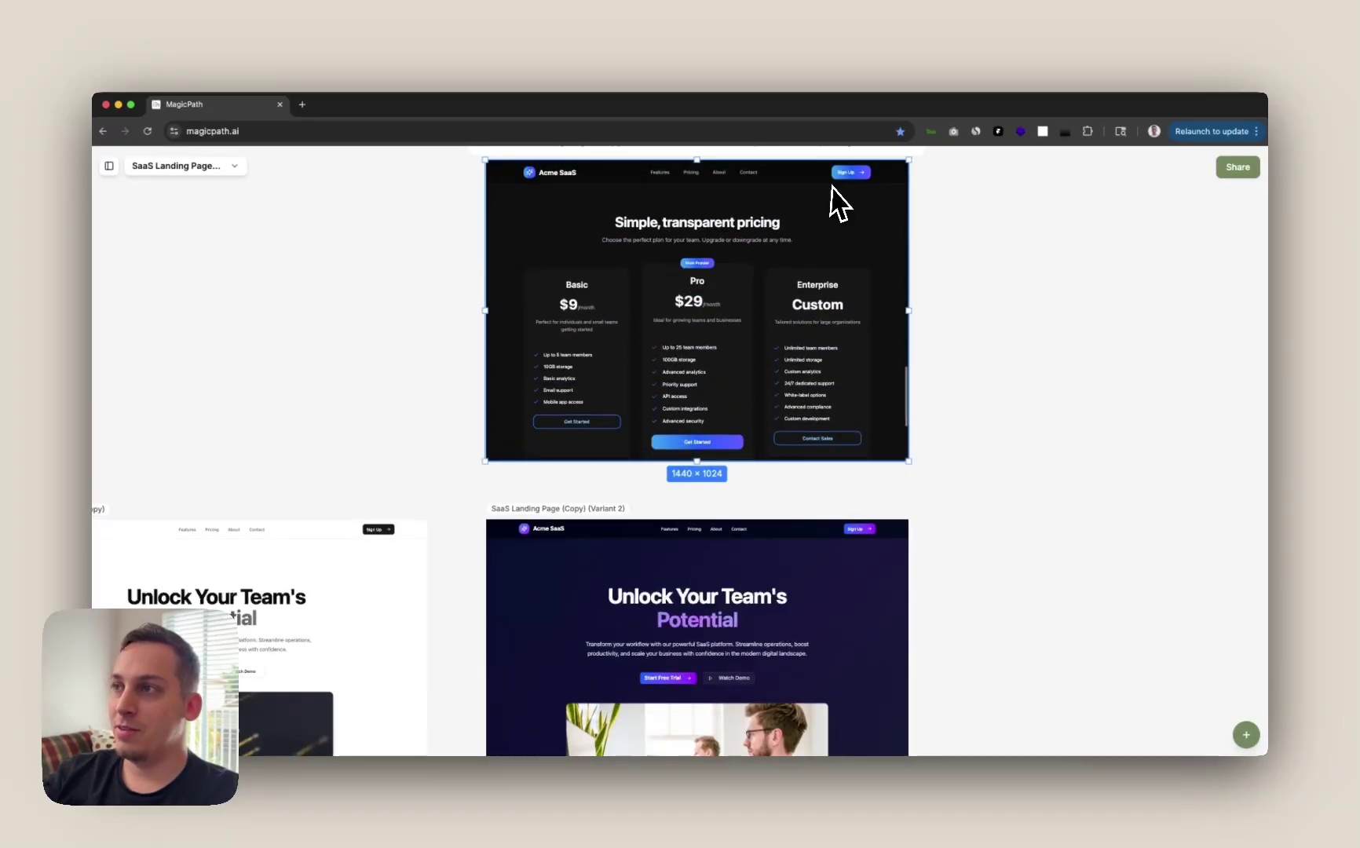
{"action": "scroll", "coordinate": [698, 435], "scroll_direction": "up", "scroll_amount": 3}
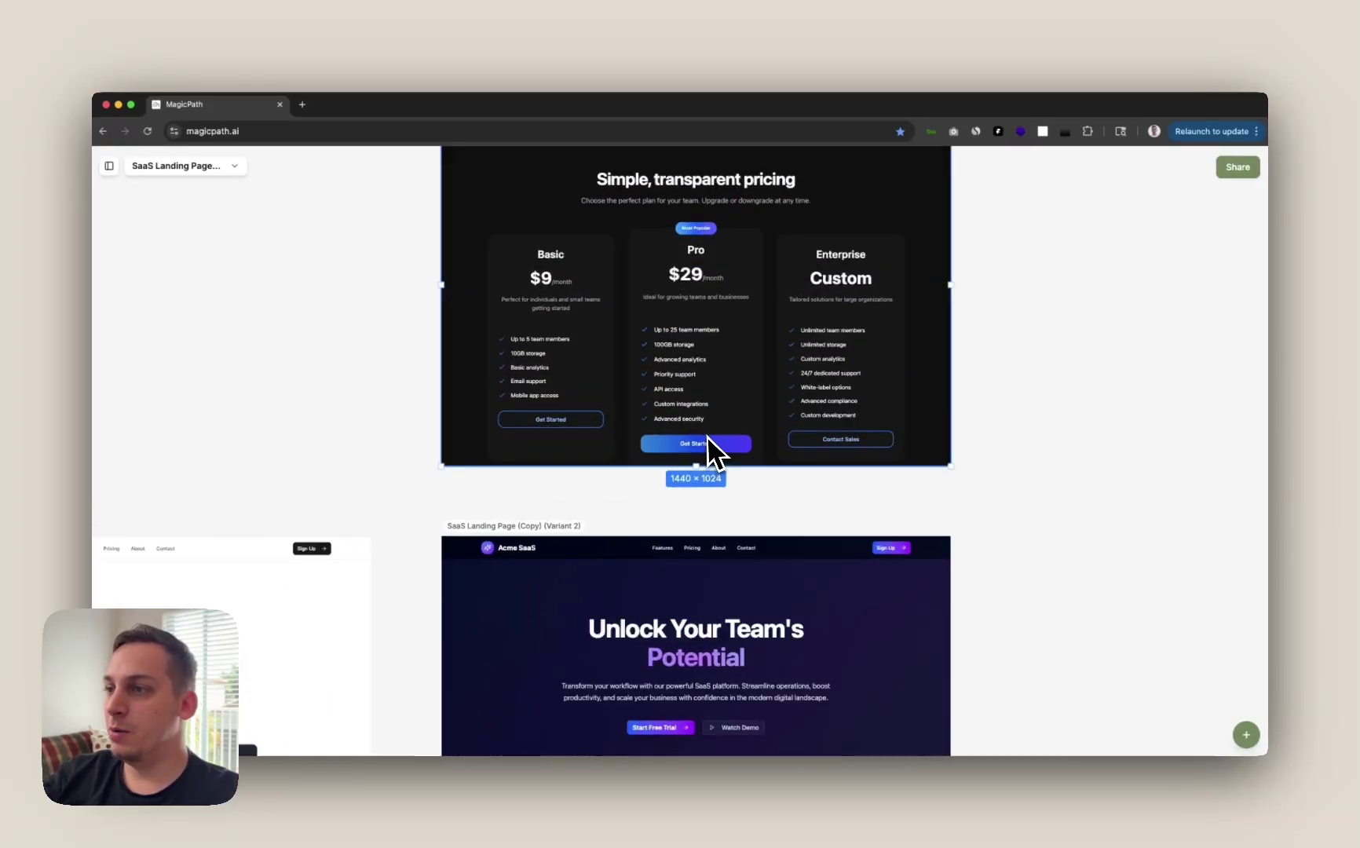
{"action": "scroll", "coordinate": [698, 435], "scroll_direction": "down", "scroll_amount": 8}
{"action": "scroll", "coordinate": [697, 434], "scroll_direction": "up", "scroll_amount": 3}
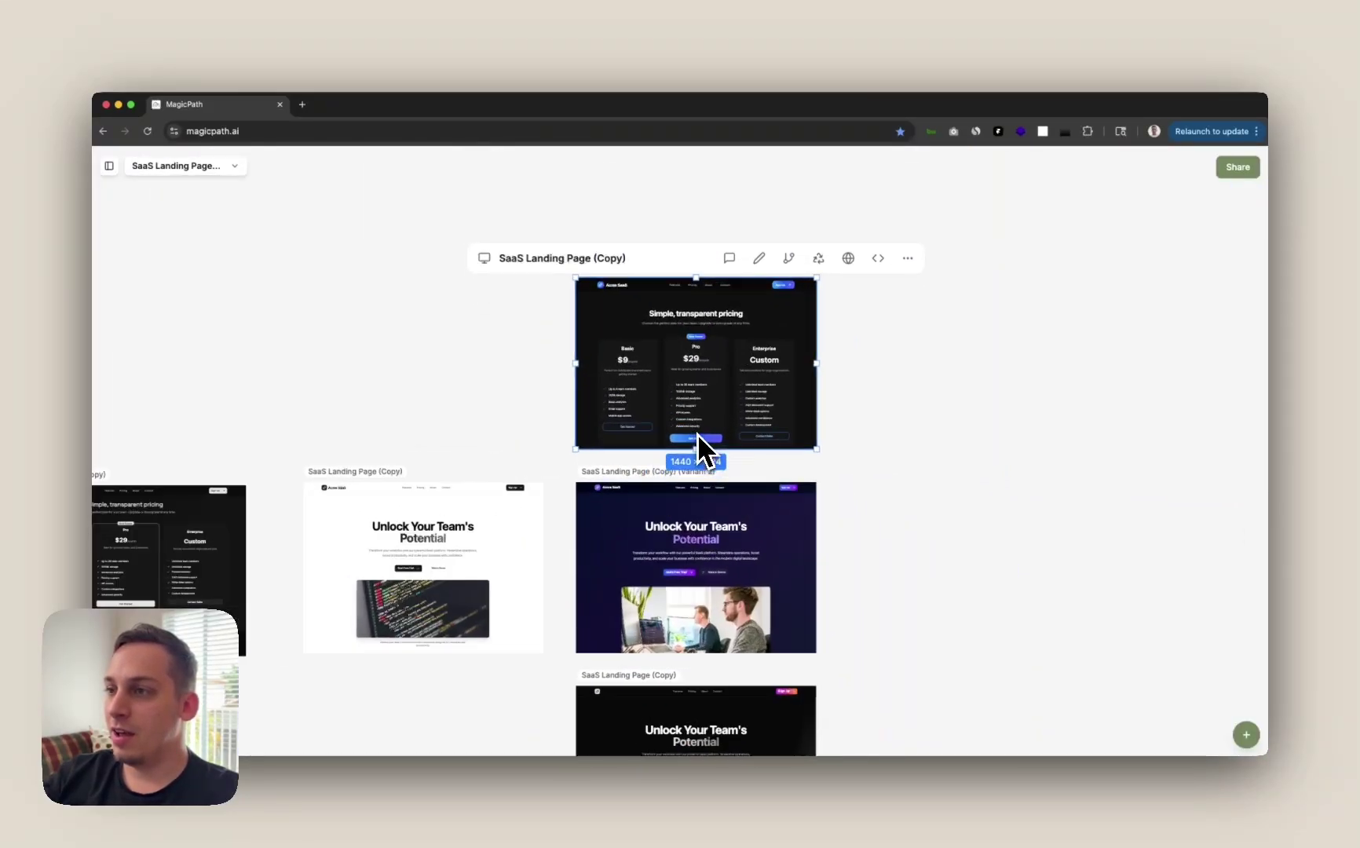
{"action": "scroll", "coordinate": [911, 486], "scroll_direction": "down", "scroll_amount": 3}
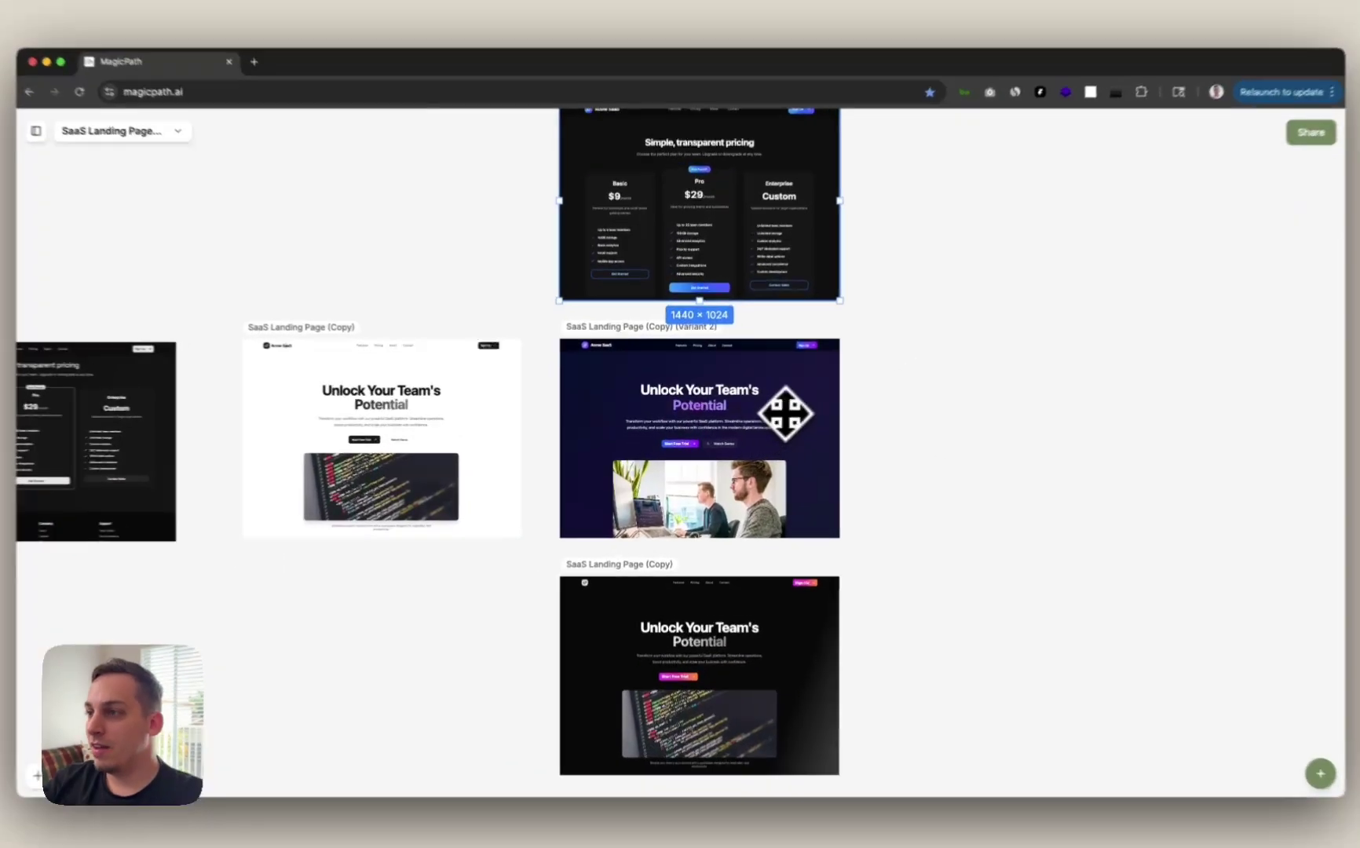
{"action": "left_click", "coordinate": [723, 452]}
{"action": "scroll", "coordinate": [724, 451], "scroll_direction": "up", "scroll_amount": 4}
{"action": "scroll", "coordinate": [731, 409], "scroll_direction": "down", "scroll_amount": 5}
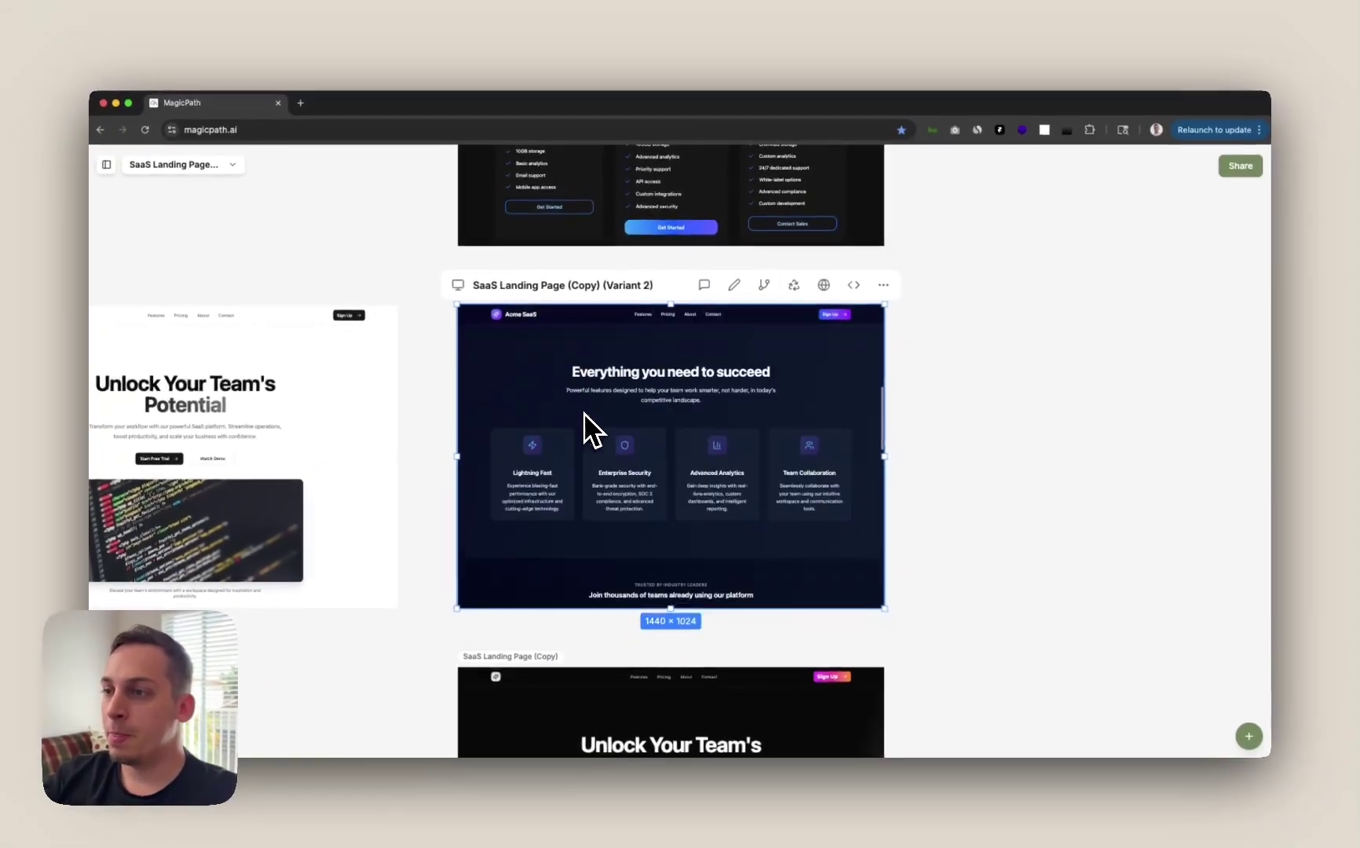
{"action": "scroll", "coordinate": [584, 412], "scroll_direction": "up", "scroll_amount": 5}
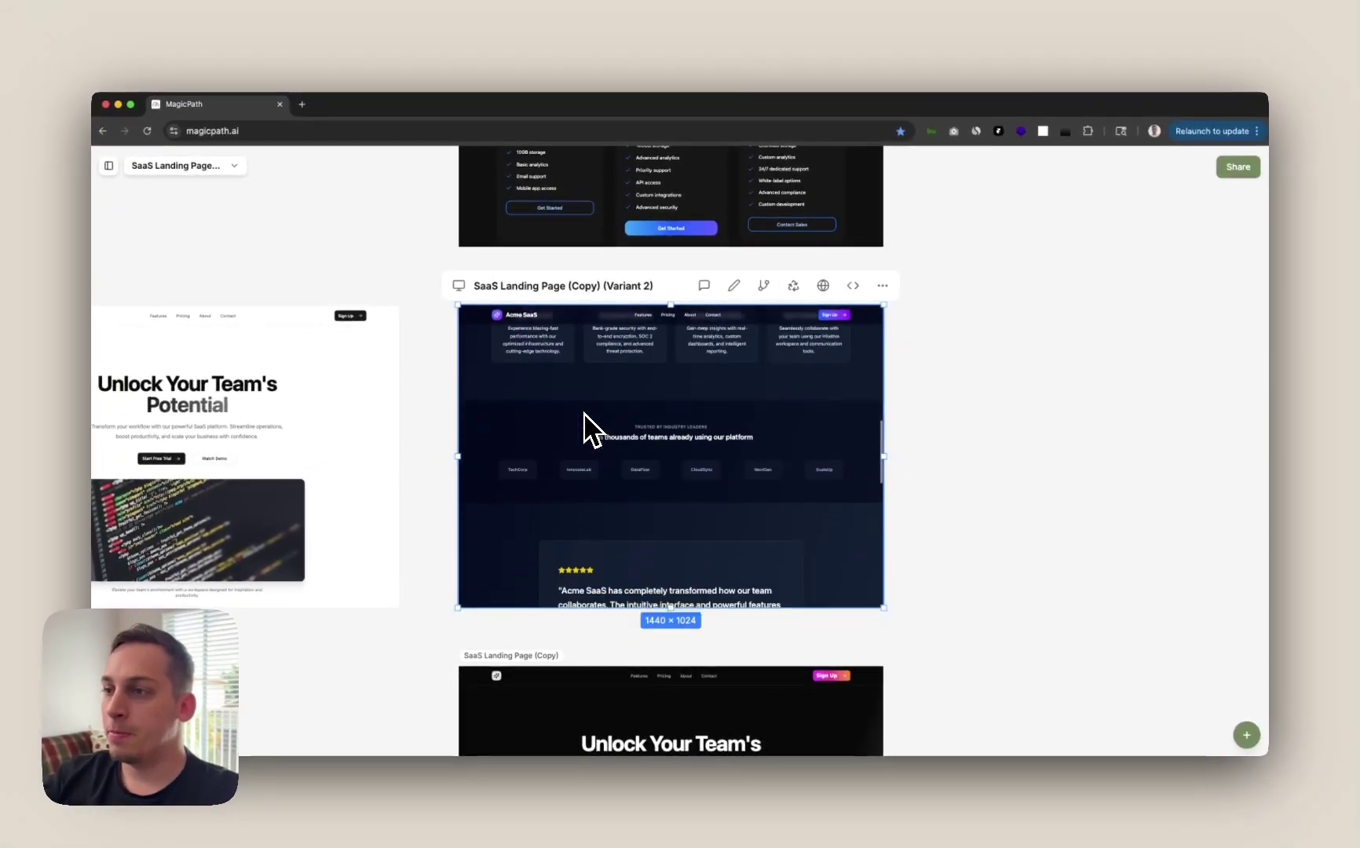
{"action": "scroll", "coordinate": [942, 477], "scroll_direction": "down", "scroll_amount": 2}
{"action": "scroll", "coordinate": [942, 476], "scroll_direction": "down", "scroll_amount": 3}
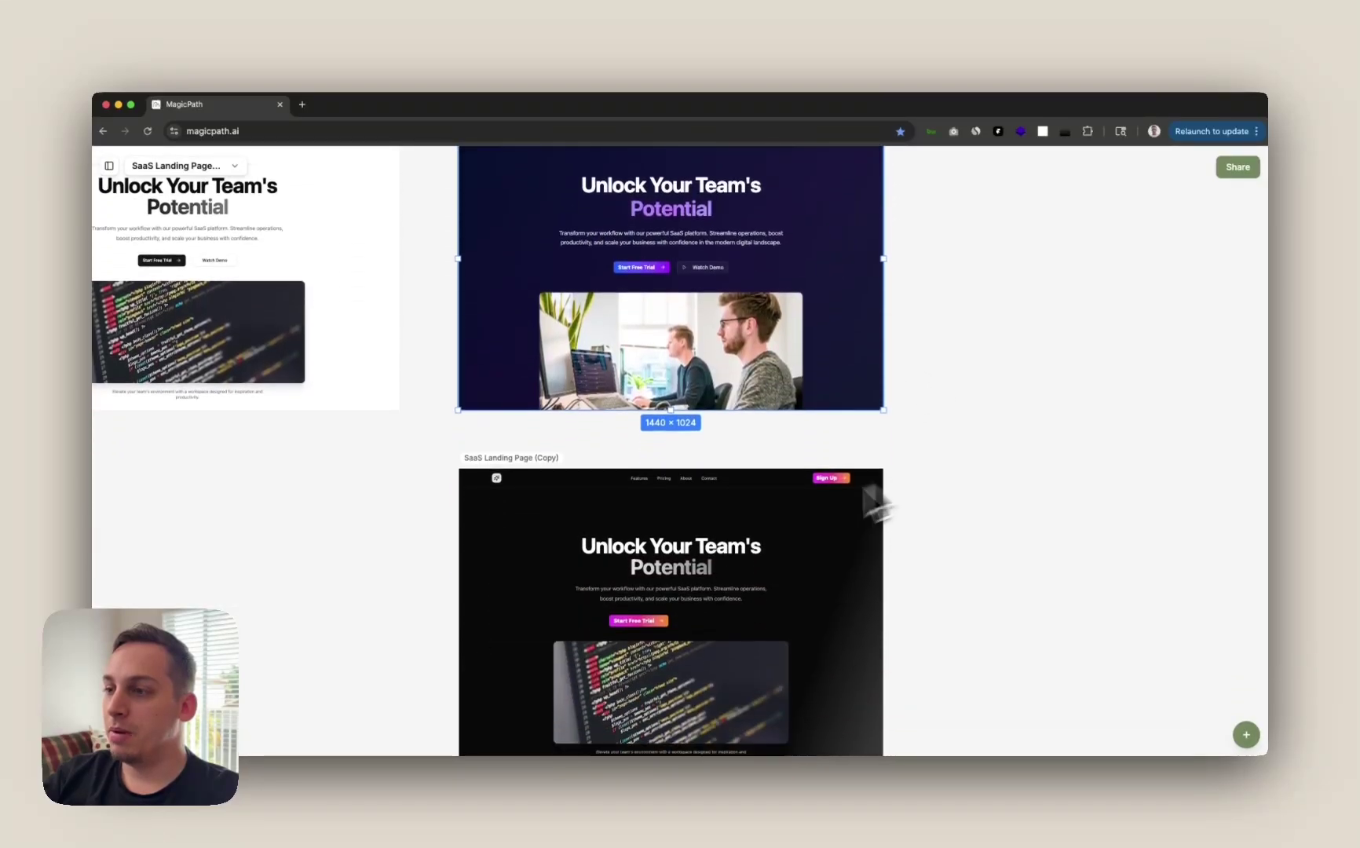
{"action": "left_click", "coordinate": [766, 652]}
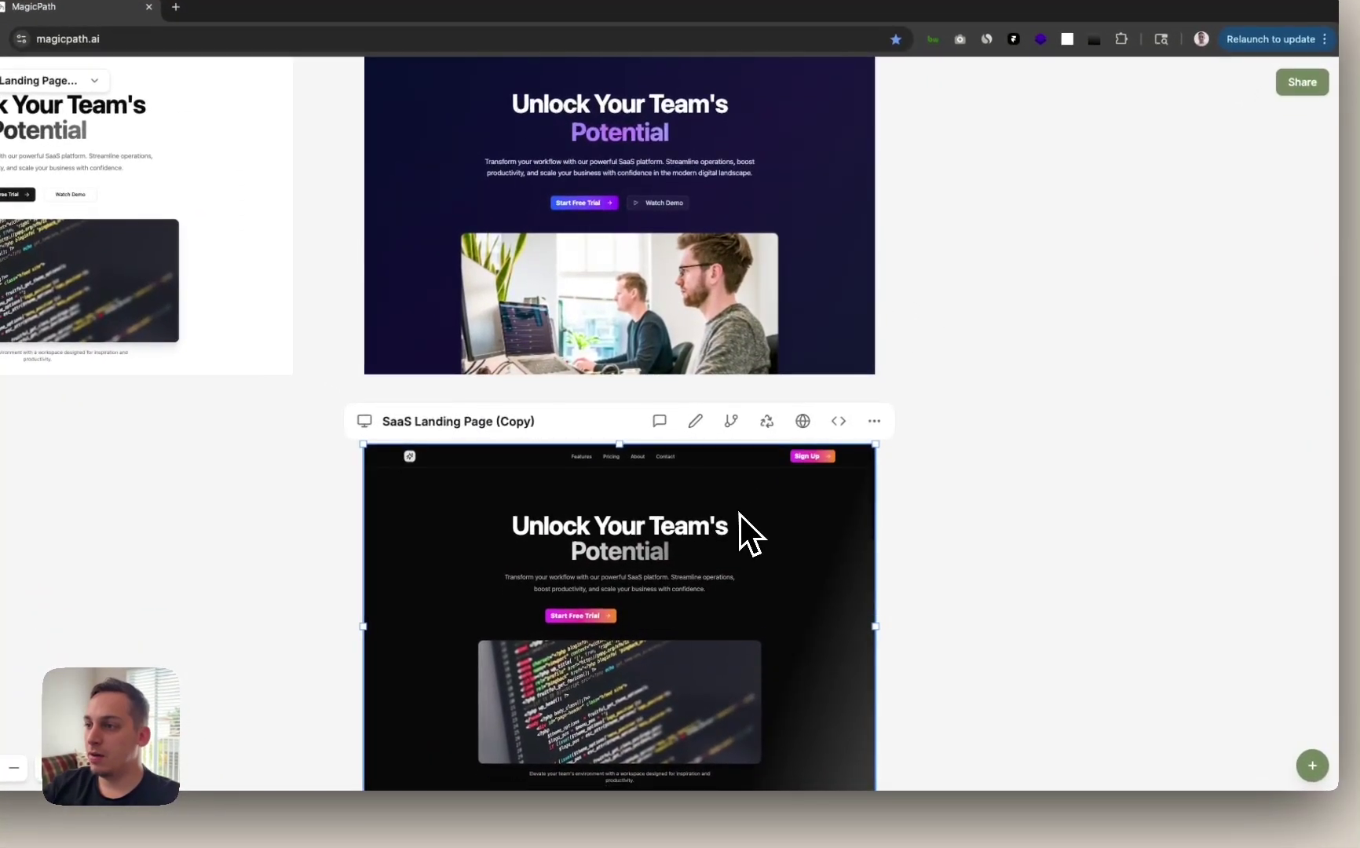
{"action": "scroll", "coordinate": [739, 514], "scroll_direction": "down", "scroll_amount": 5}
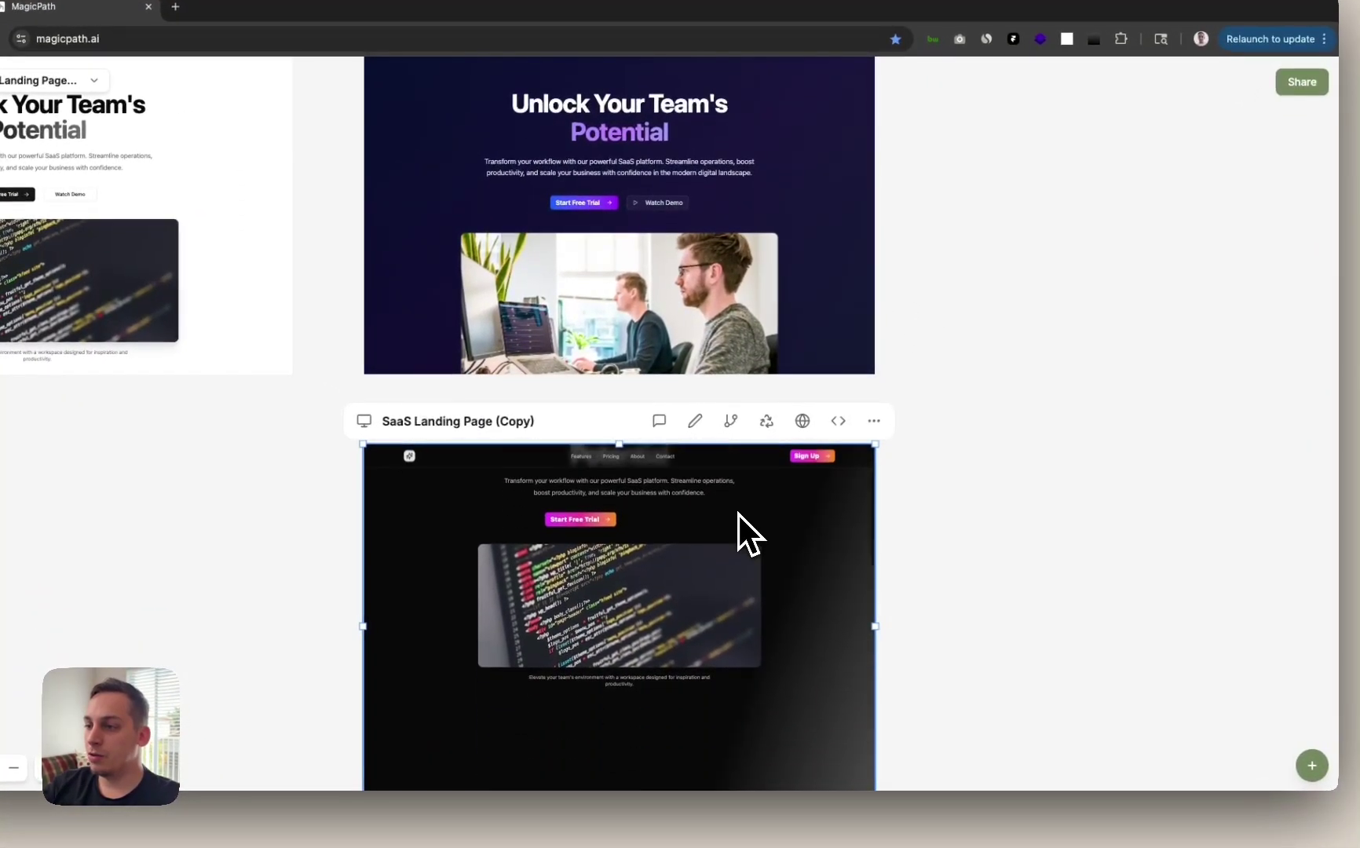
{"action": "key", "text": "shift+1"}
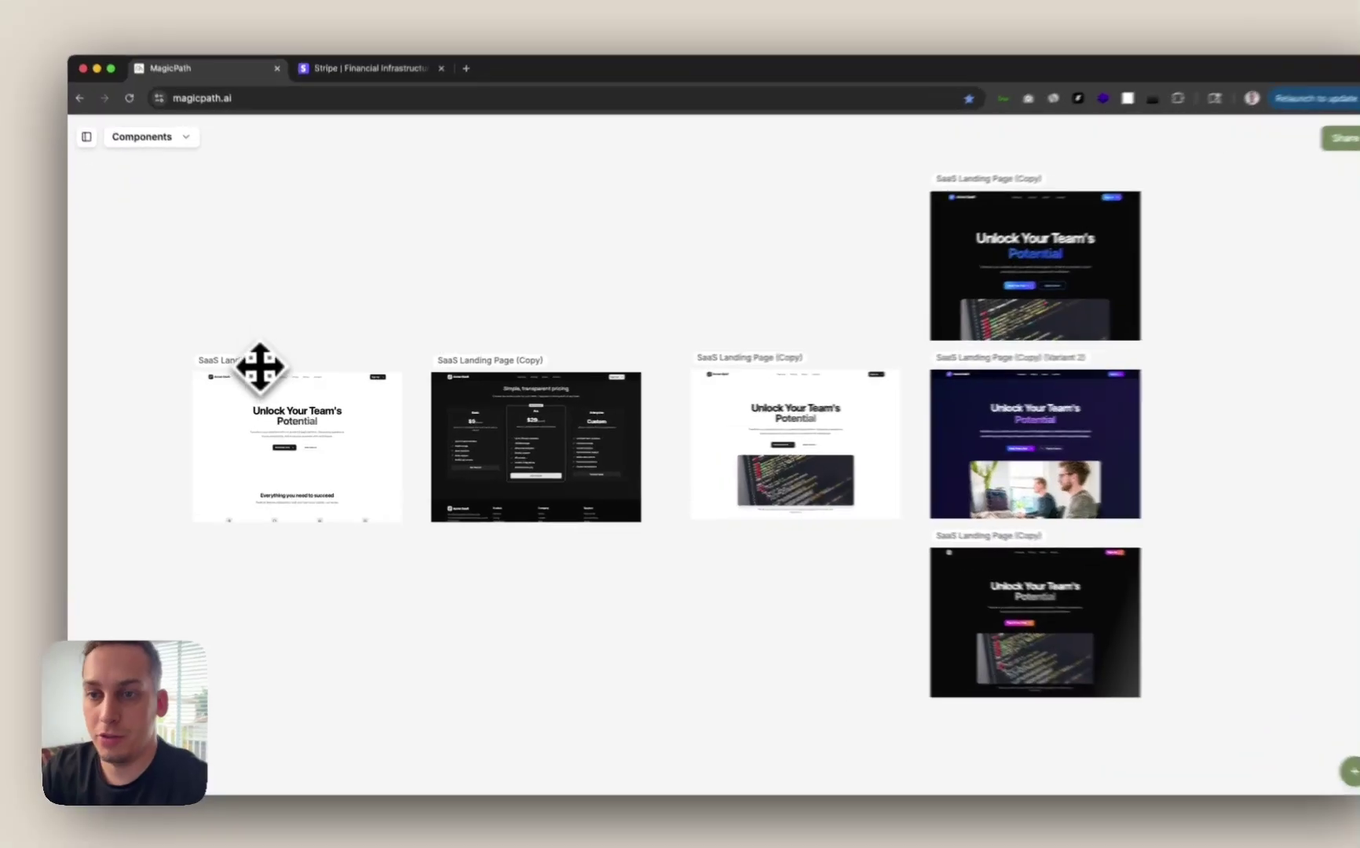
Add an empty 800×600 Component 7 below the landing pages and screenshot the Stripe homepage.
{"action": "left_click", "coordinate": [254, 372]}
{"action": "left_click", "coordinate": [353, 300]}
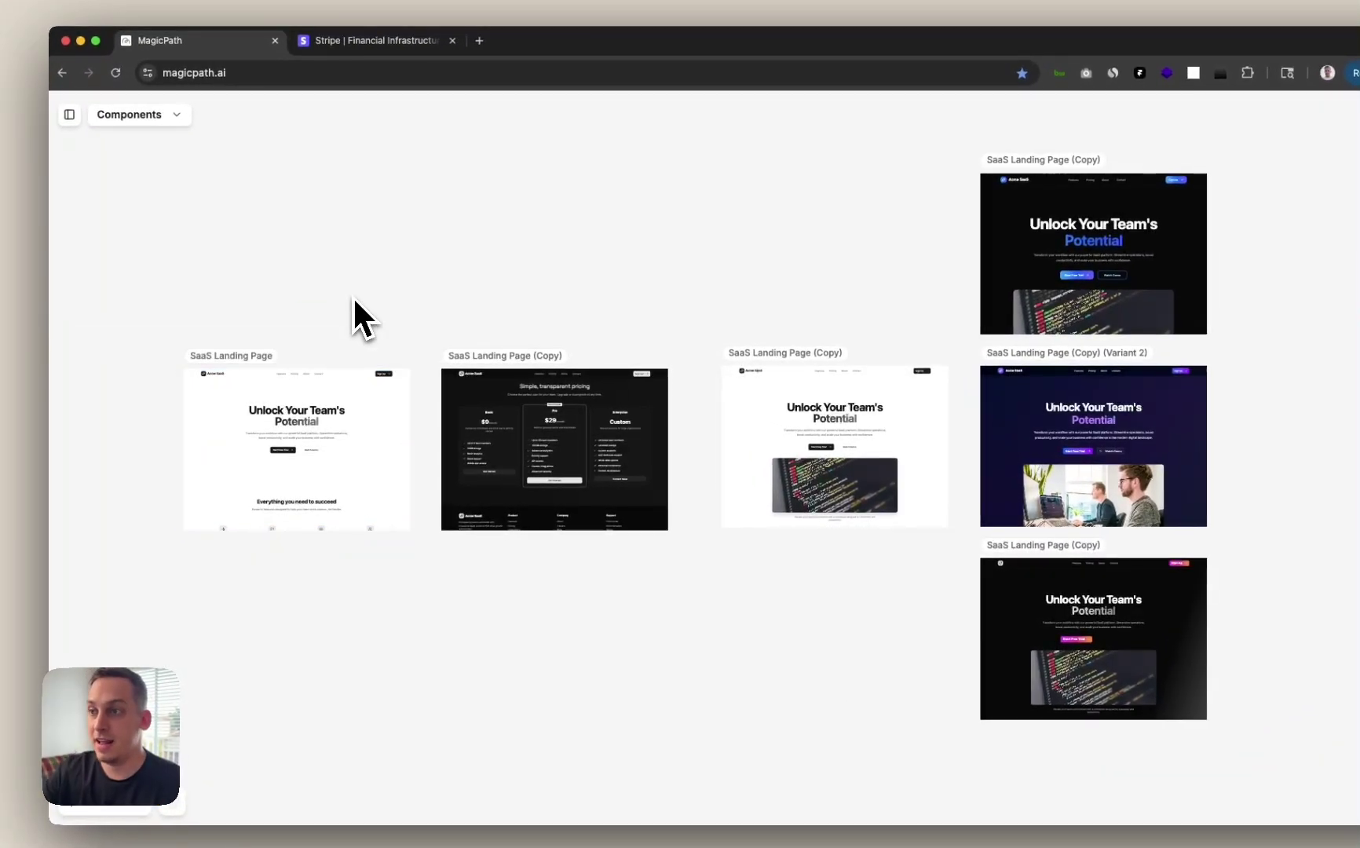
{"action": "scroll", "coordinate": [408, 323], "scroll_direction": "left", "scroll_amount": 3}
{"action": "scroll", "coordinate": [409, 322], "scroll_direction": "down", "scroll_amount": 2}
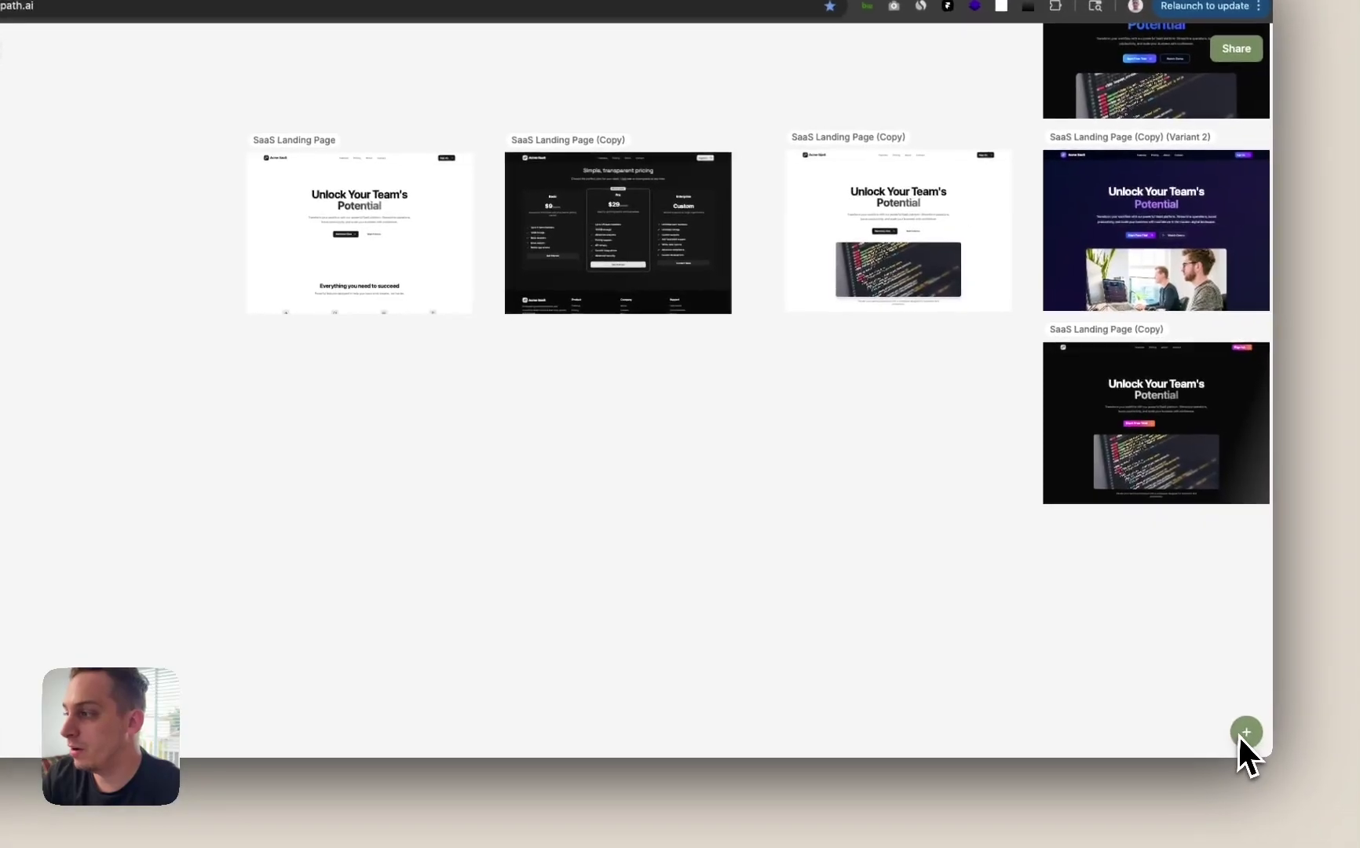
{"action": "left_click", "coordinate": [1239, 738]}
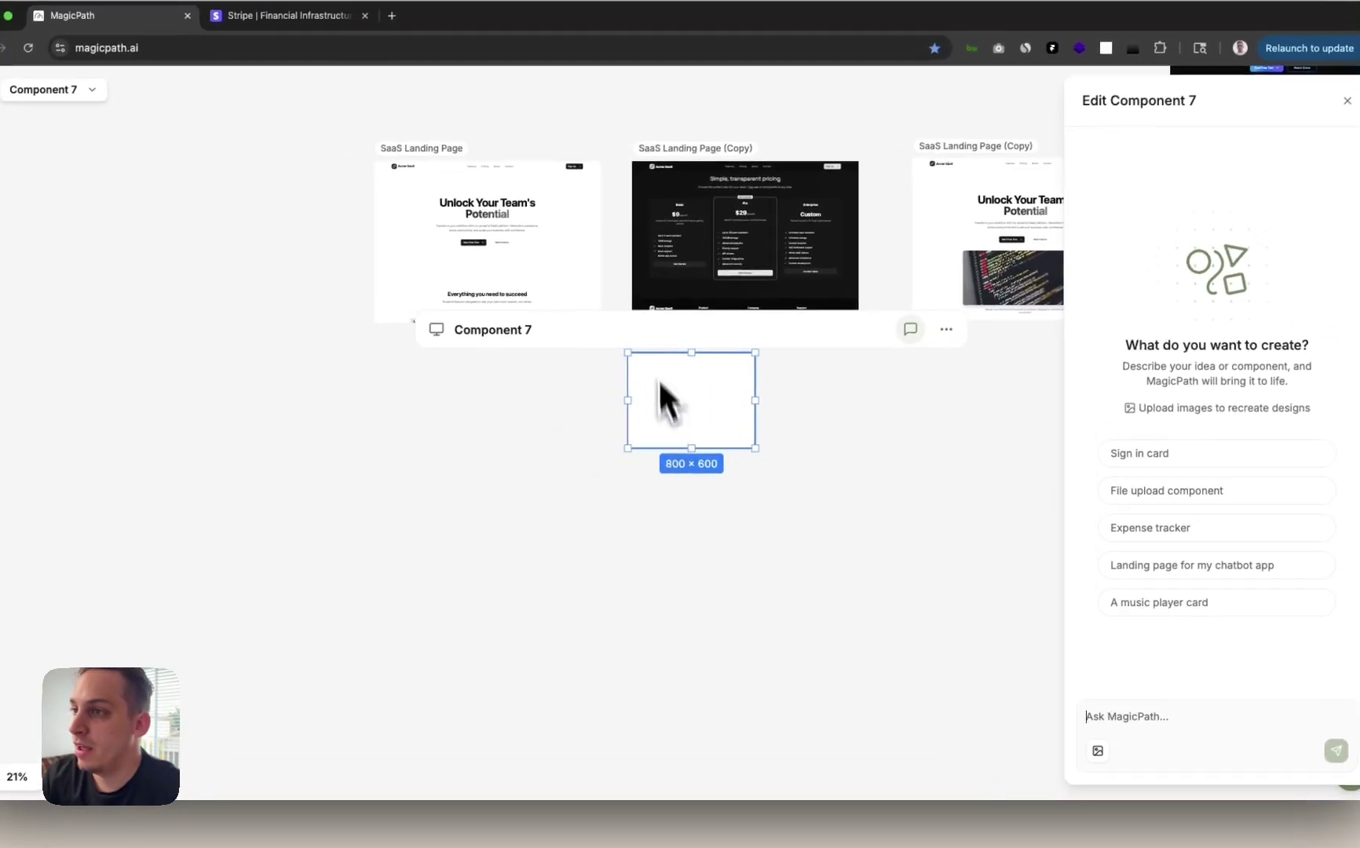
{"action": "left_click_drag", "start_coordinate": [587, 385], "coordinate": [366, 435]}
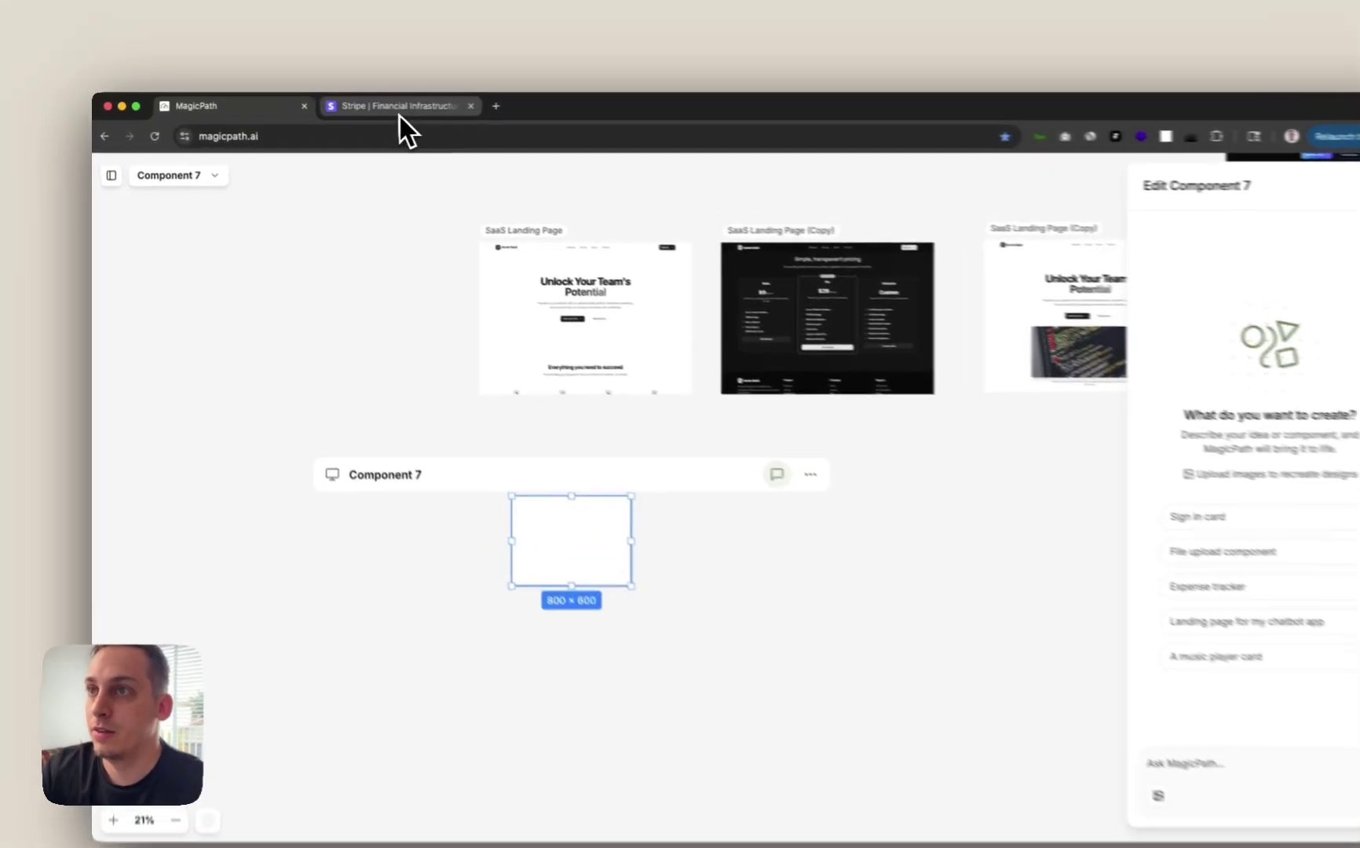
{"action": "left_click", "coordinate": [360, 105]}
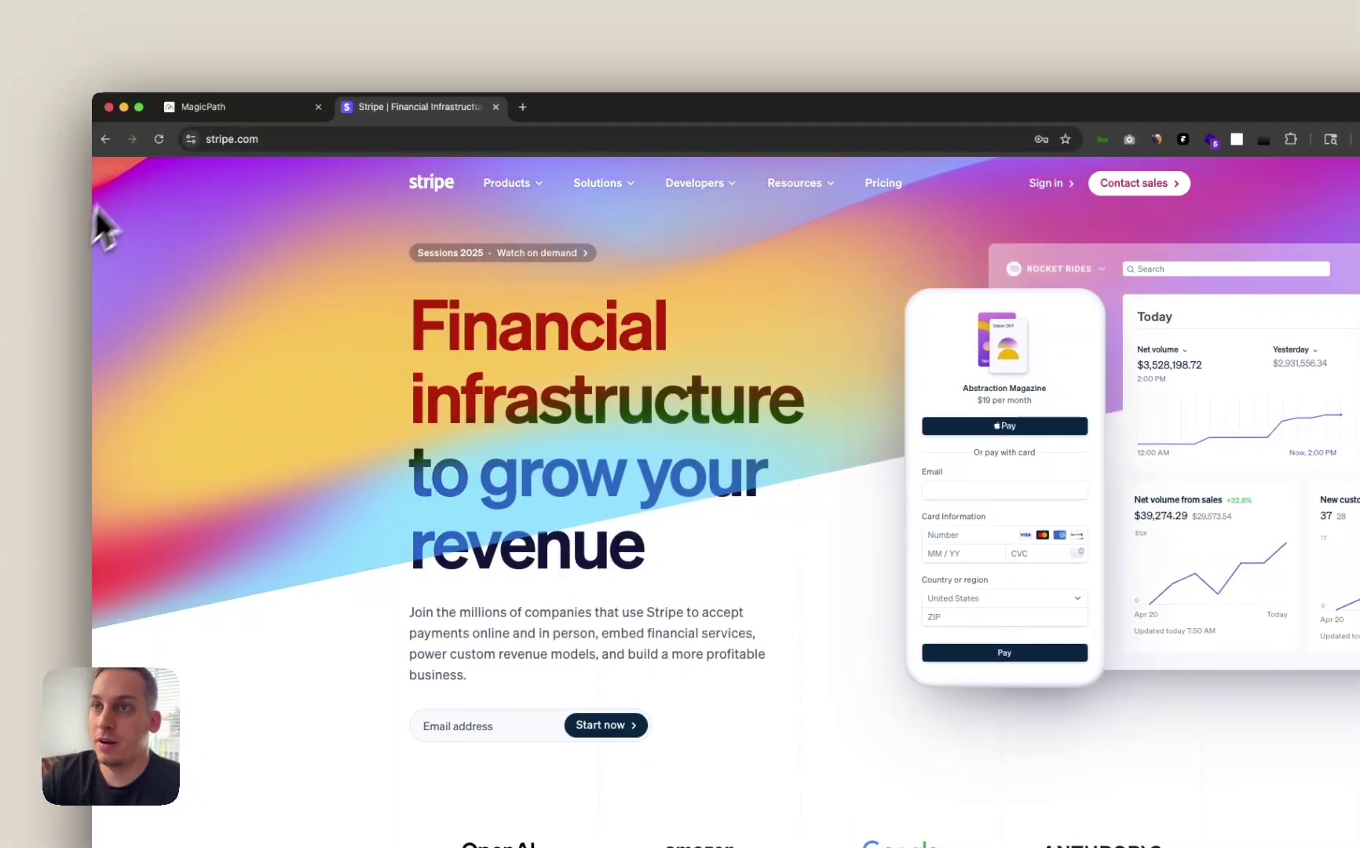
{"action": "key", "text": "super+shift+4"}
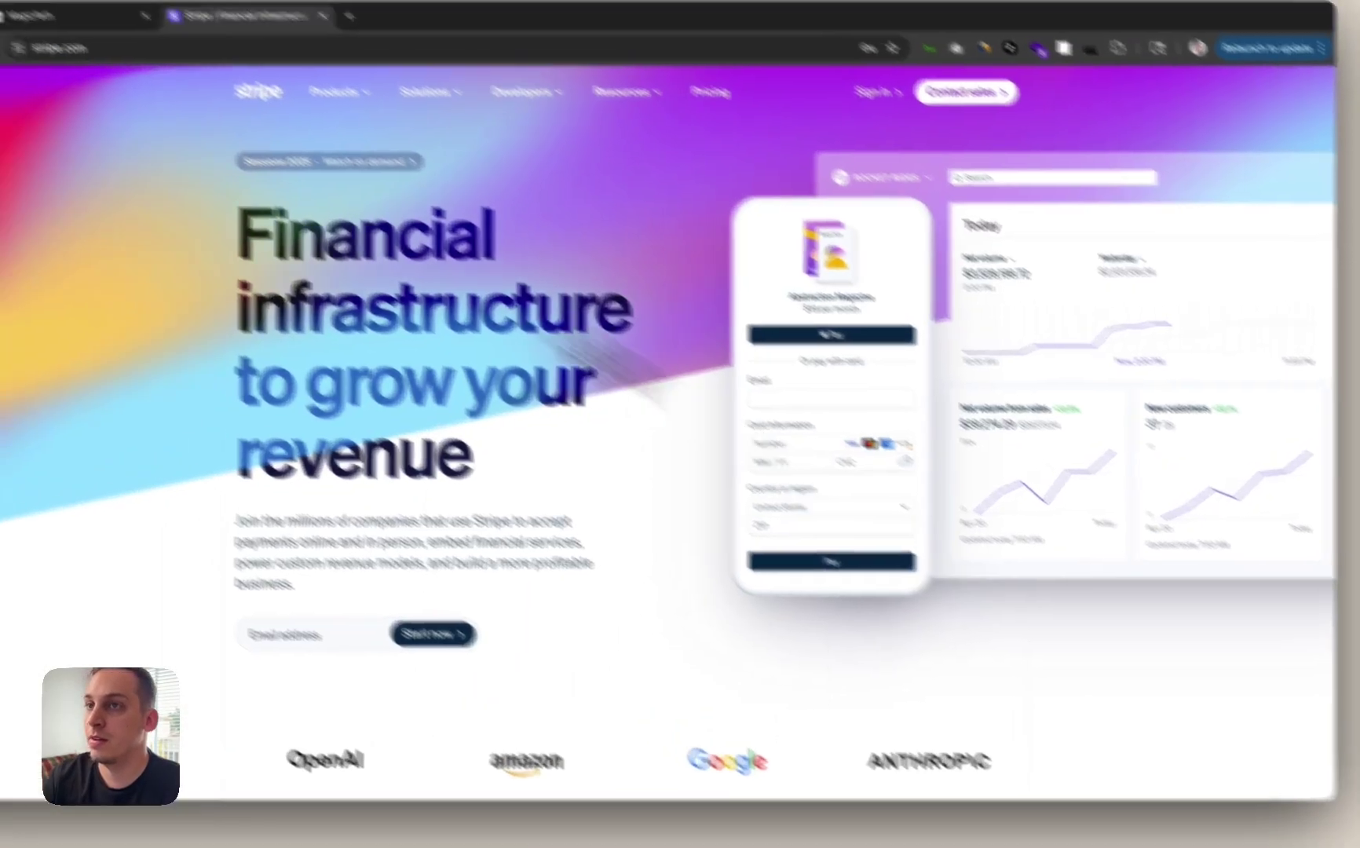
Paste the Stripe screenshot into Component 7's prompt and send the multi-section landing page request.
{"action": "left_click", "coordinate": [70, 22]}
{"action": "left_click", "coordinate": [1090, 715]}
{"action": "key", "text": "super+v"}
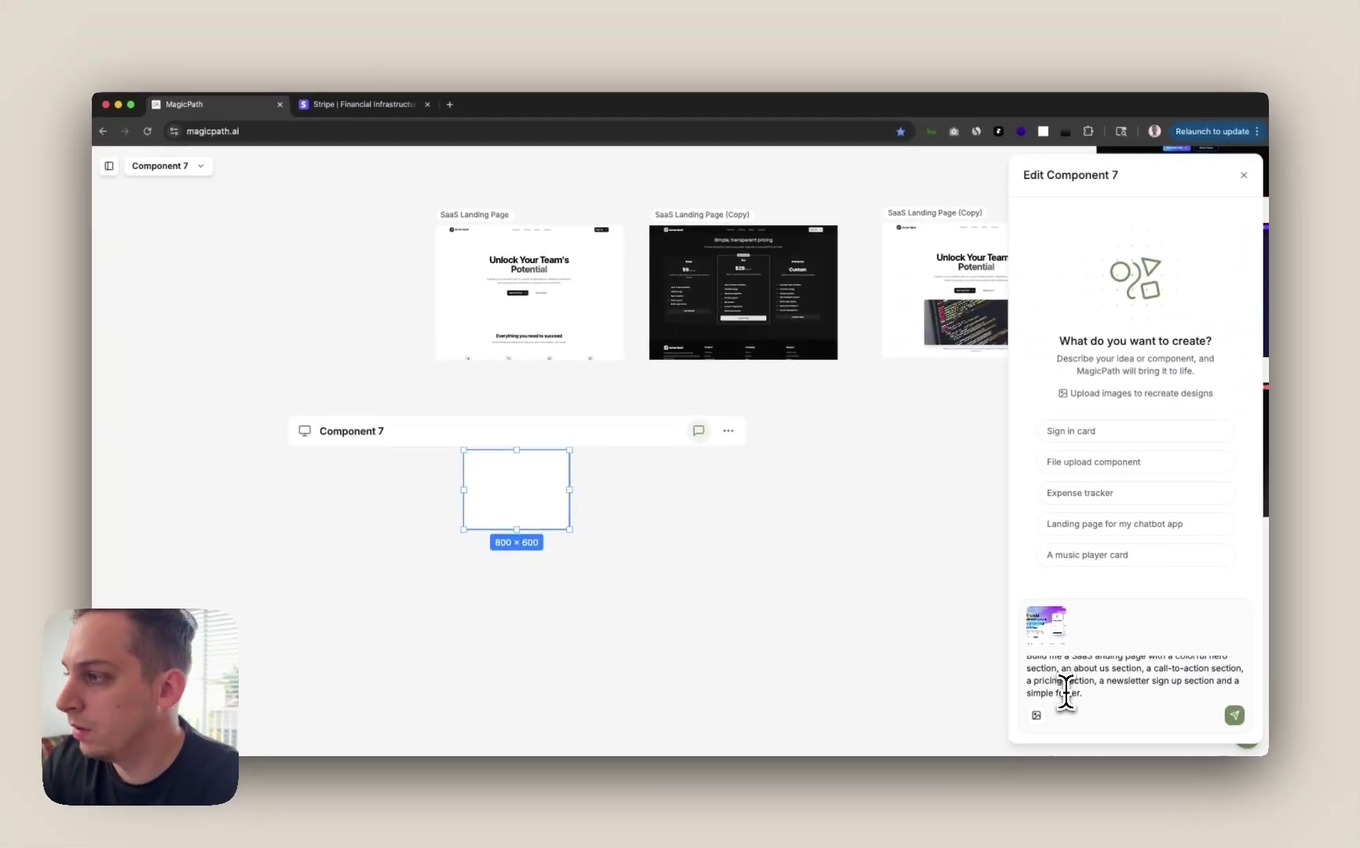
{"action": "scroll", "coordinate": [1073, 693], "scroll_direction": "up", "scroll_amount": 1}
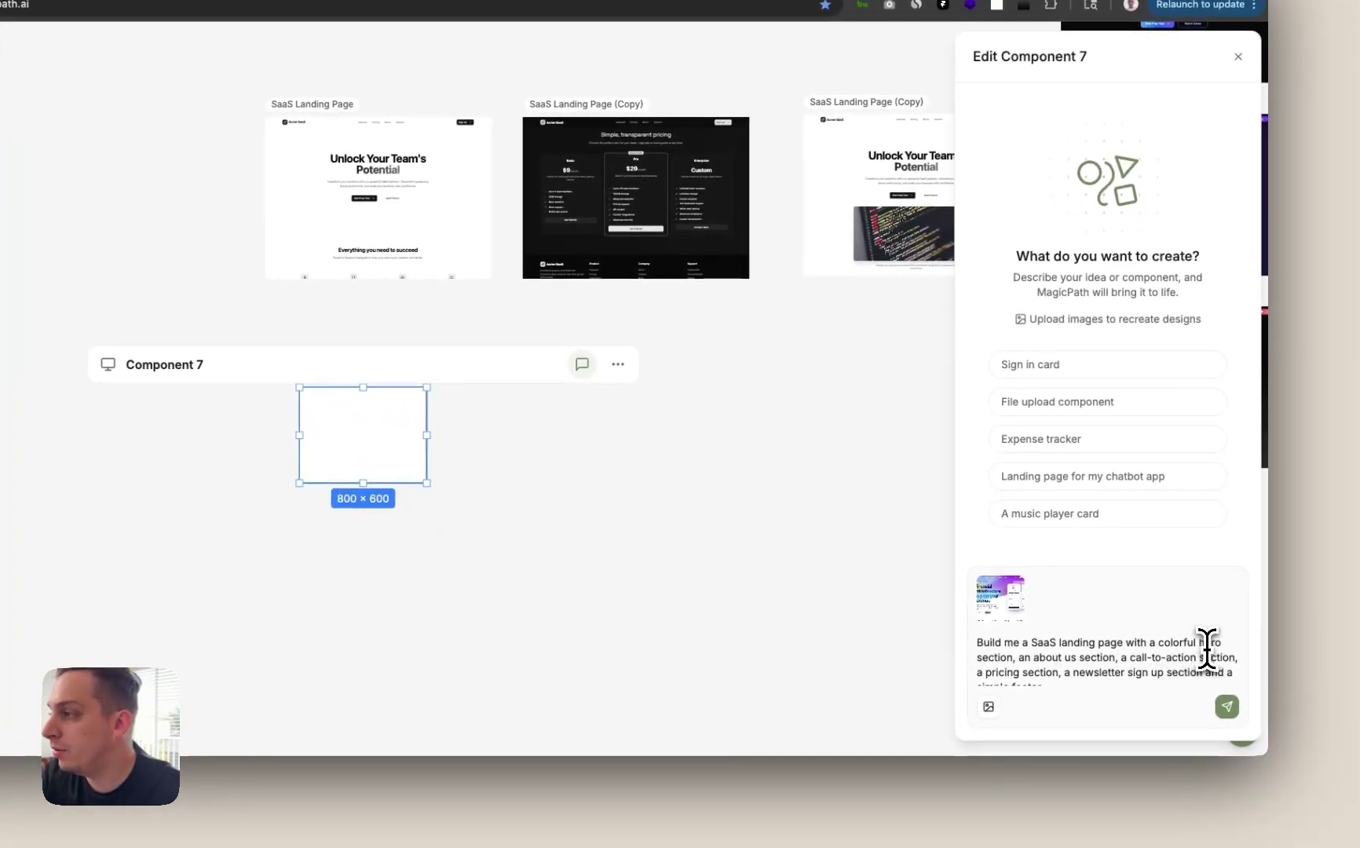
{"action": "scroll", "coordinate": [1206, 650], "scroll_direction": "down", "scroll_amount": 1}
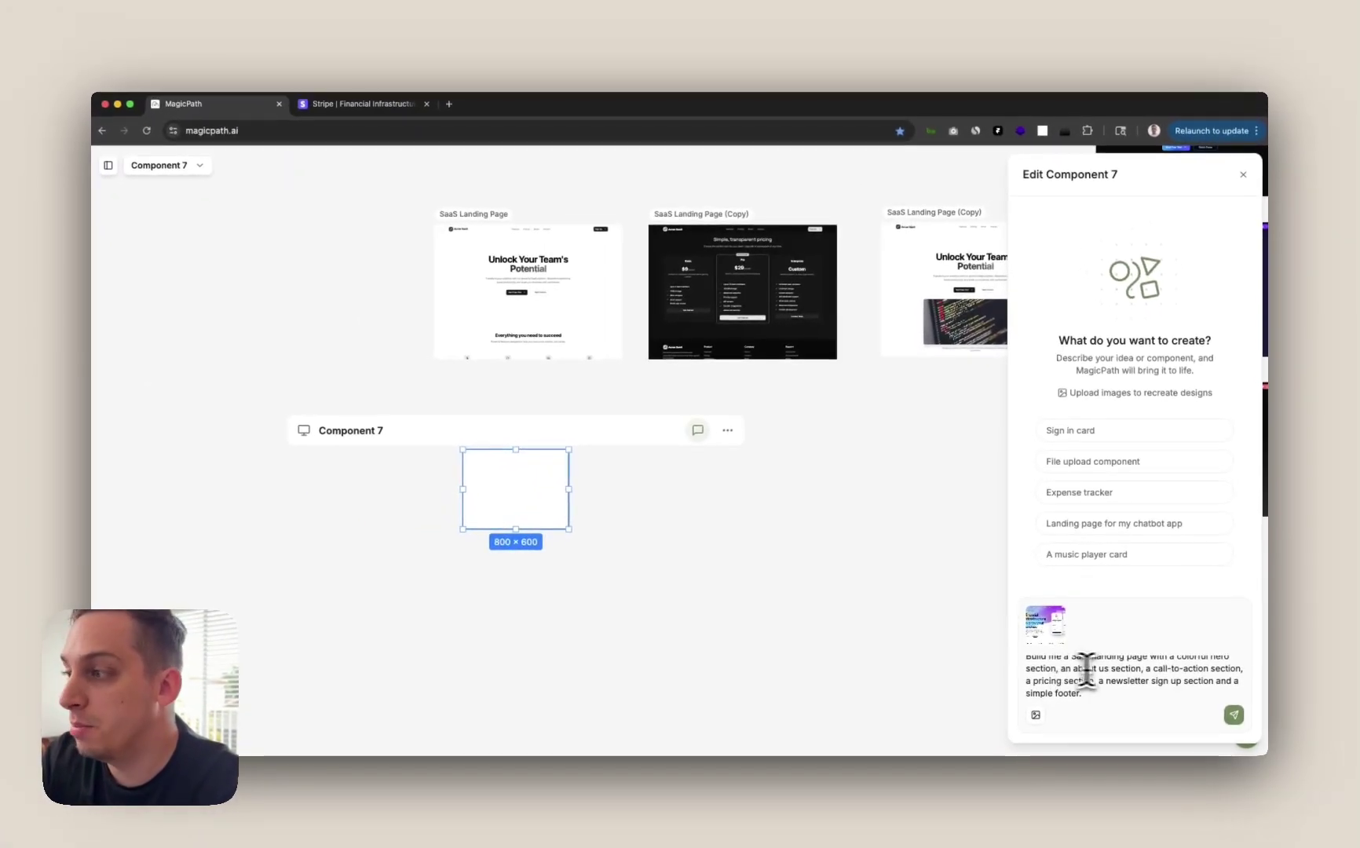
{"action": "scroll", "coordinate": [1149, 671], "scroll_direction": "down", "scroll_amount": 1}
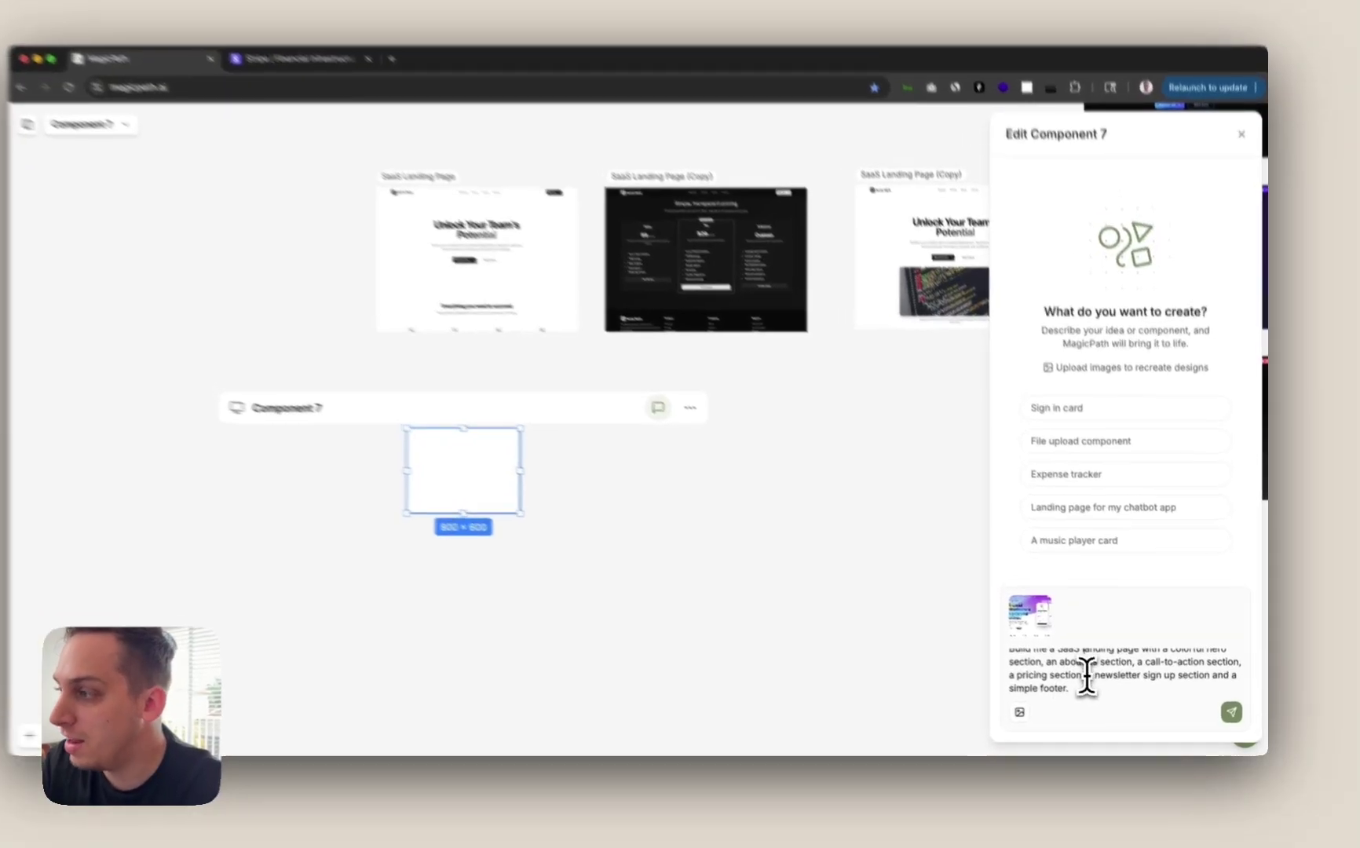
{"action": "left_click_drag", "start_coordinate": [1101, 681], "coordinate": [1213, 680]}
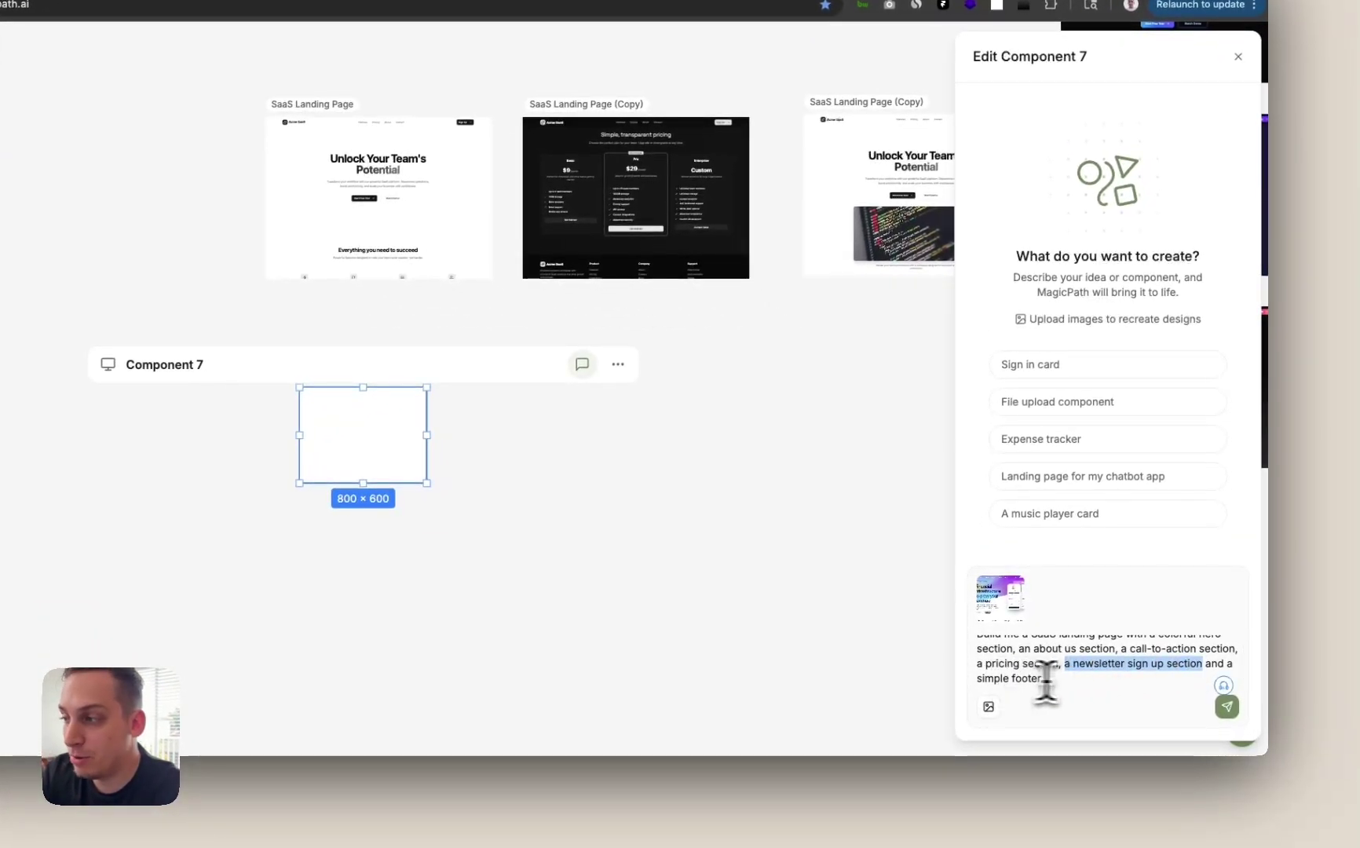
{"action": "left_click", "coordinate": [1225, 708]}
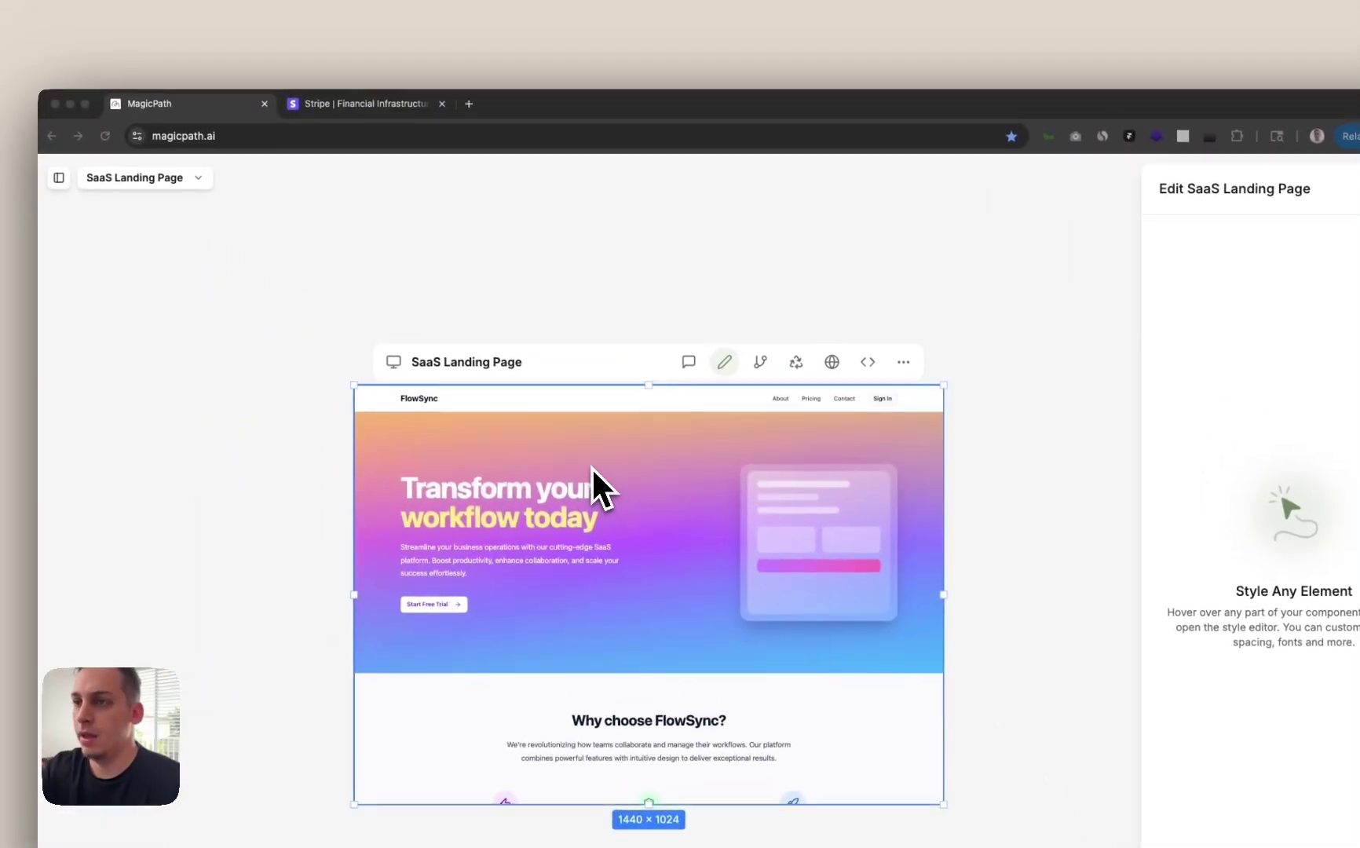
Scroll the new SaaS Landing Page preview from the gradient hero down to the footer.
{"action": "scroll", "coordinate": [612, 448], "scroll_direction": "down", "scroll_amount": 3}
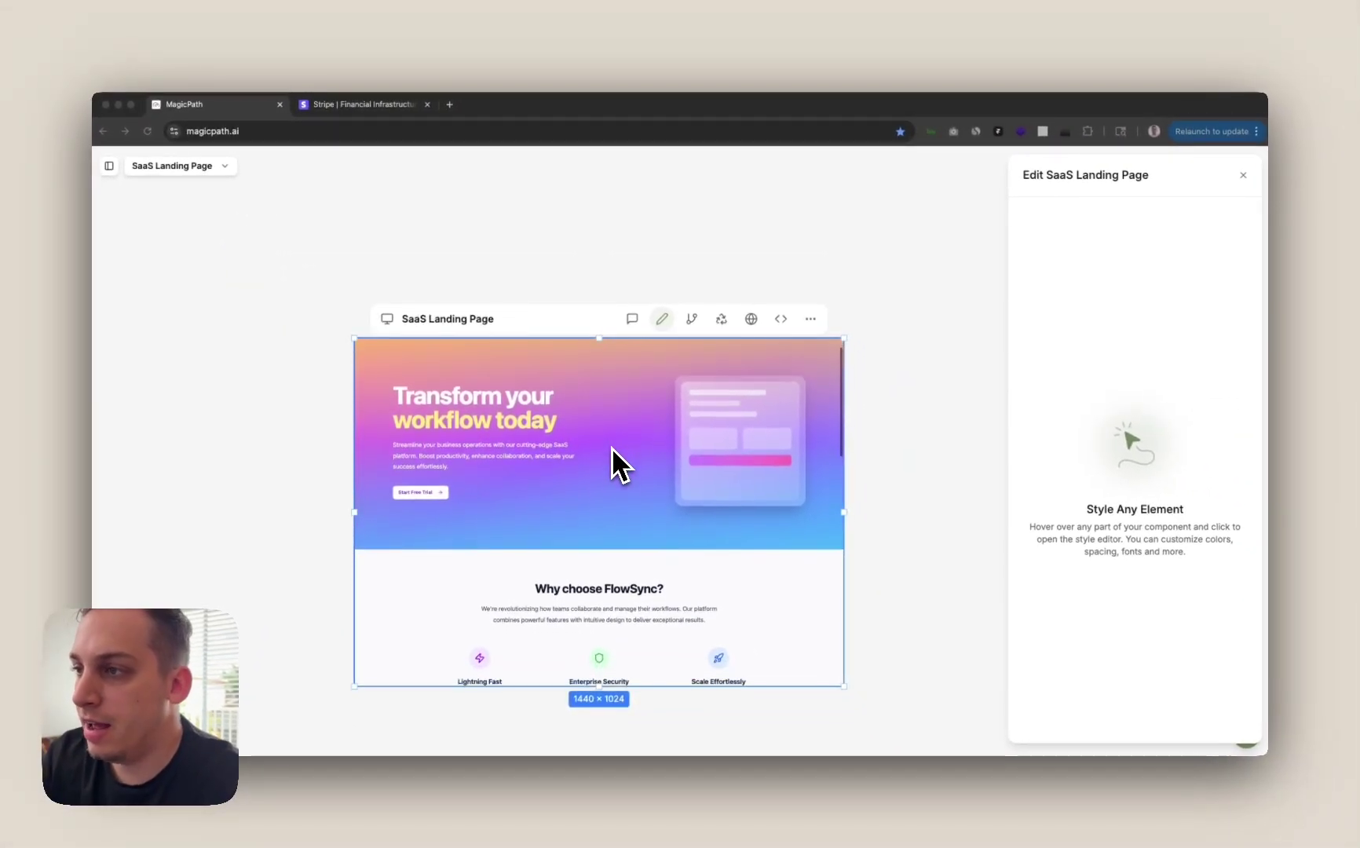
{"action": "scroll", "coordinate": [612, 449], "scroll_direction": "down", "scroll_amount": 5}
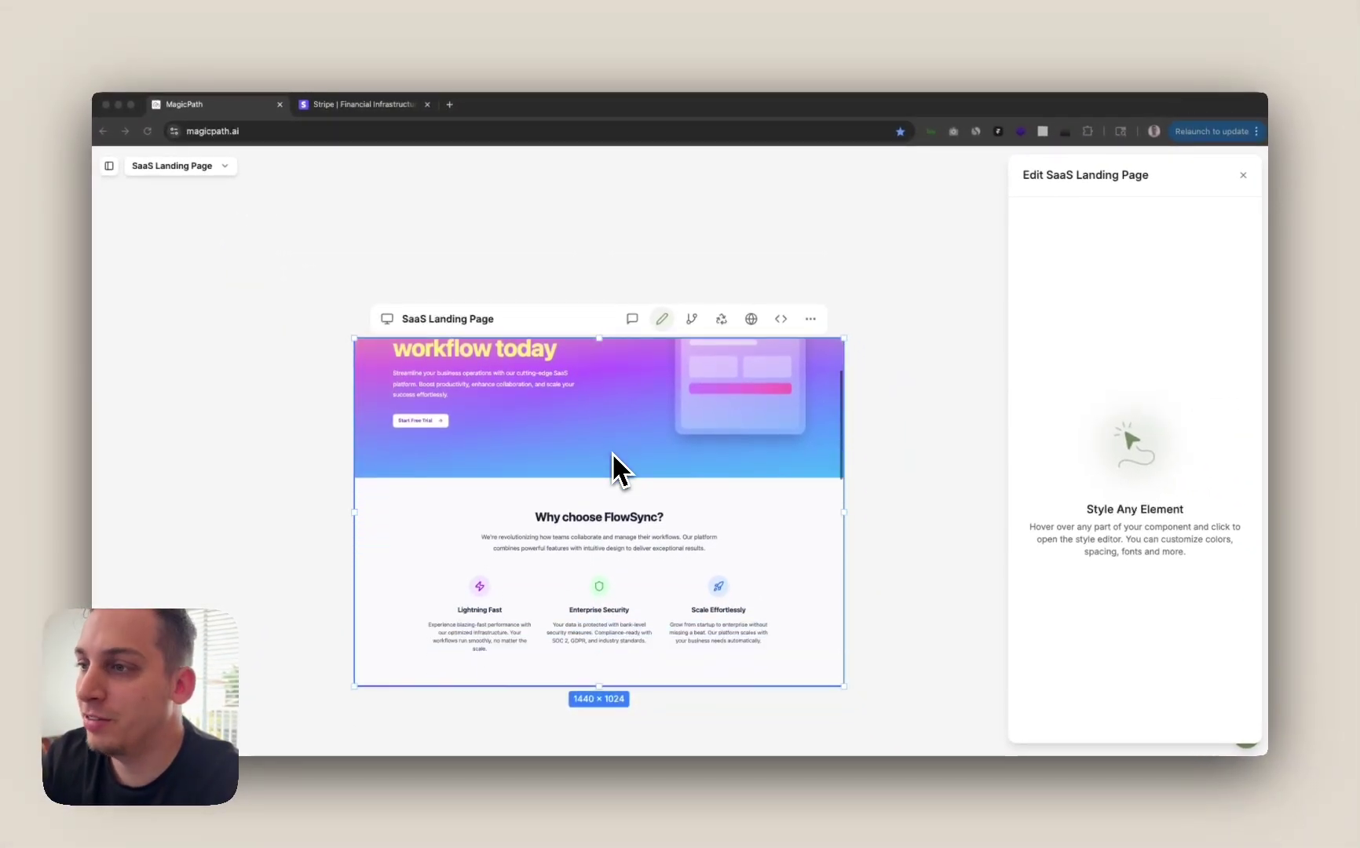
{"action": "scroll", "coordinate": [528, 538], "scroll_direction": "down", "scroll_amount": 5}
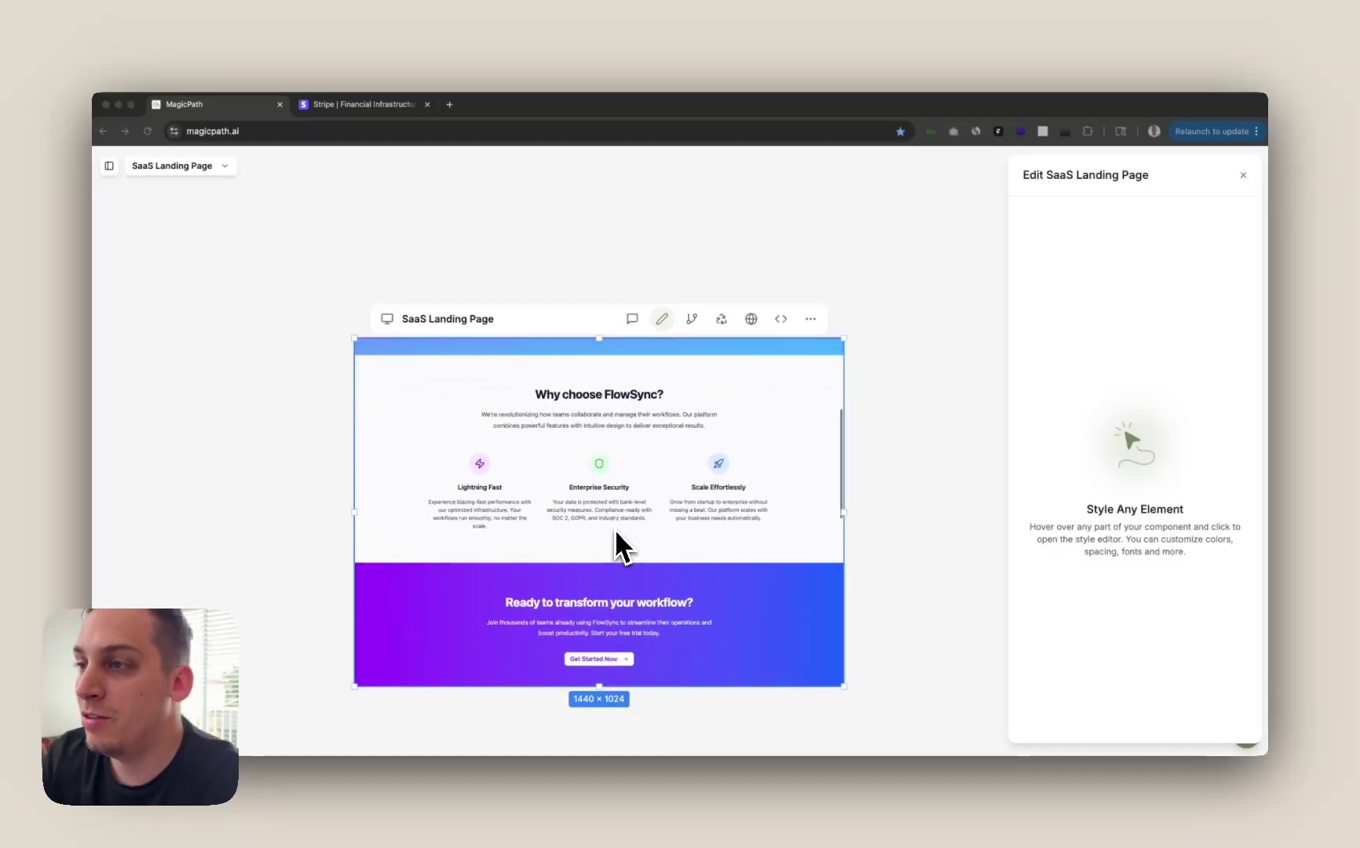
{"action": "scroll", "coordinate": [662, 532], "scroll_direction": "down", "scroll_amount": 8}
{"action": "scroll", "coordinate": [683, 530], "scroll_direction": "down", "scroll_amount": 1}
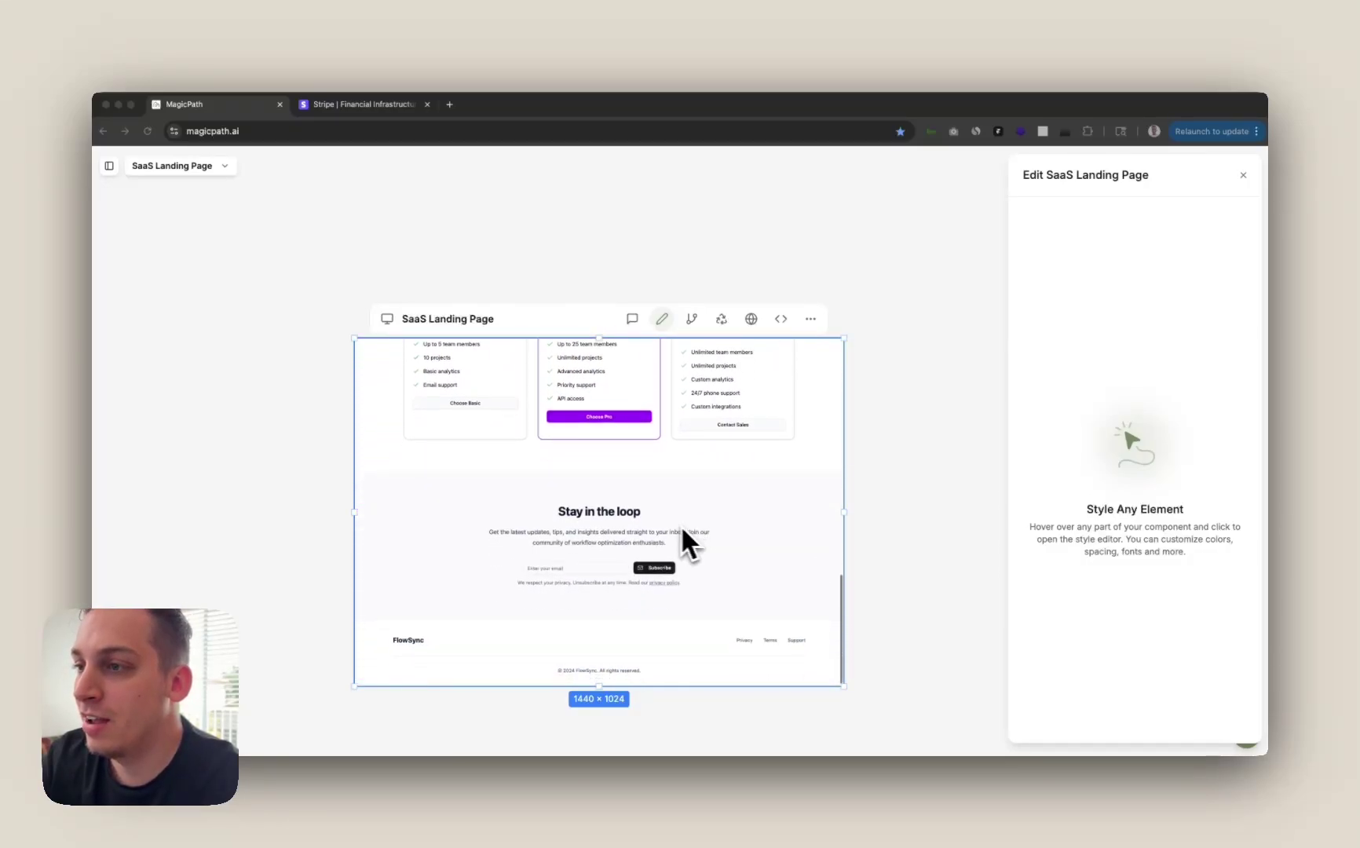
{"action": "scroll", "coordinate": [628, 557], "scroll_direction": "down", "scroll_amount": 1}
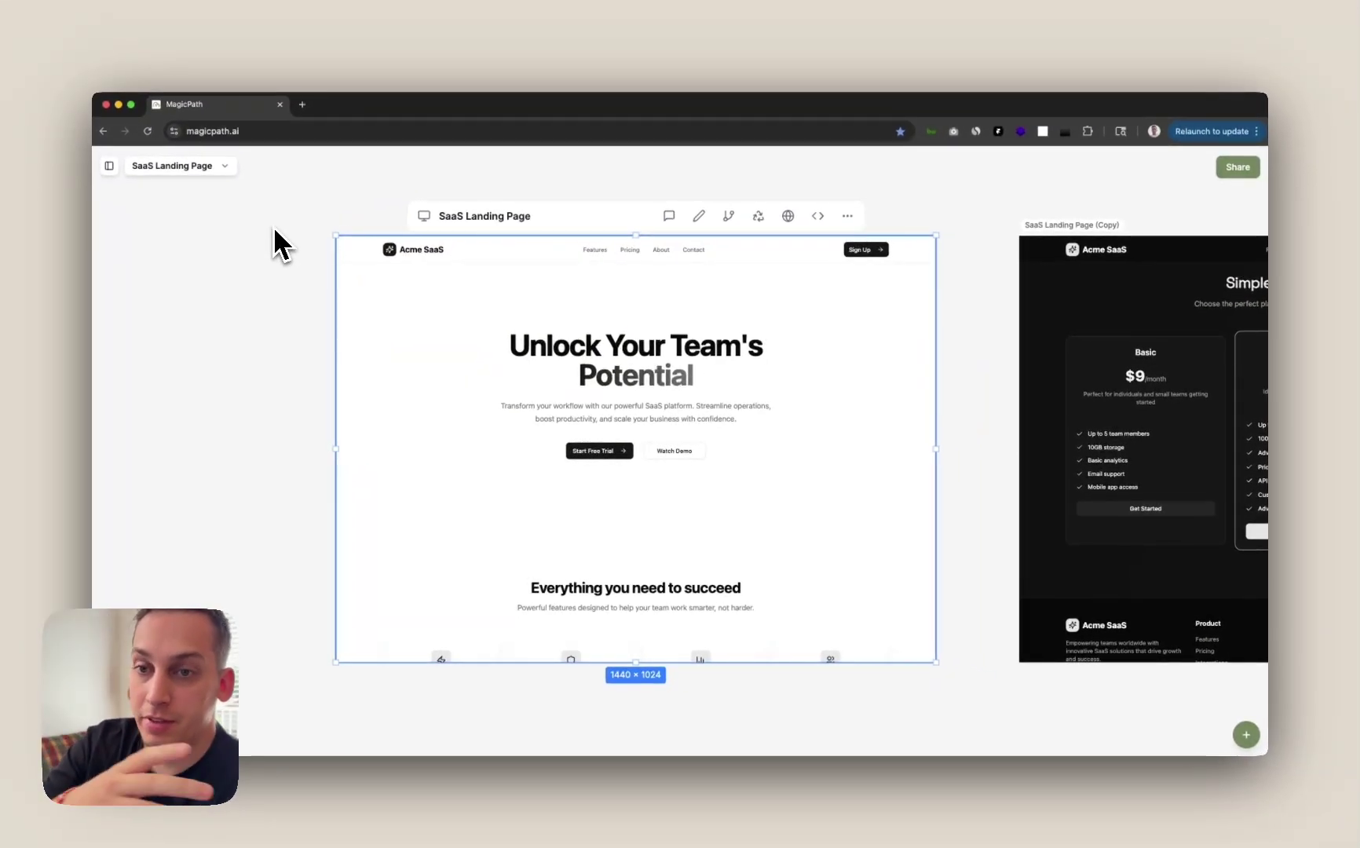
View the Acme SaaS landing page live in a new browser tab, then go back to MagicPath.
{"action": "left_click", "coordinate": [786, 218]}
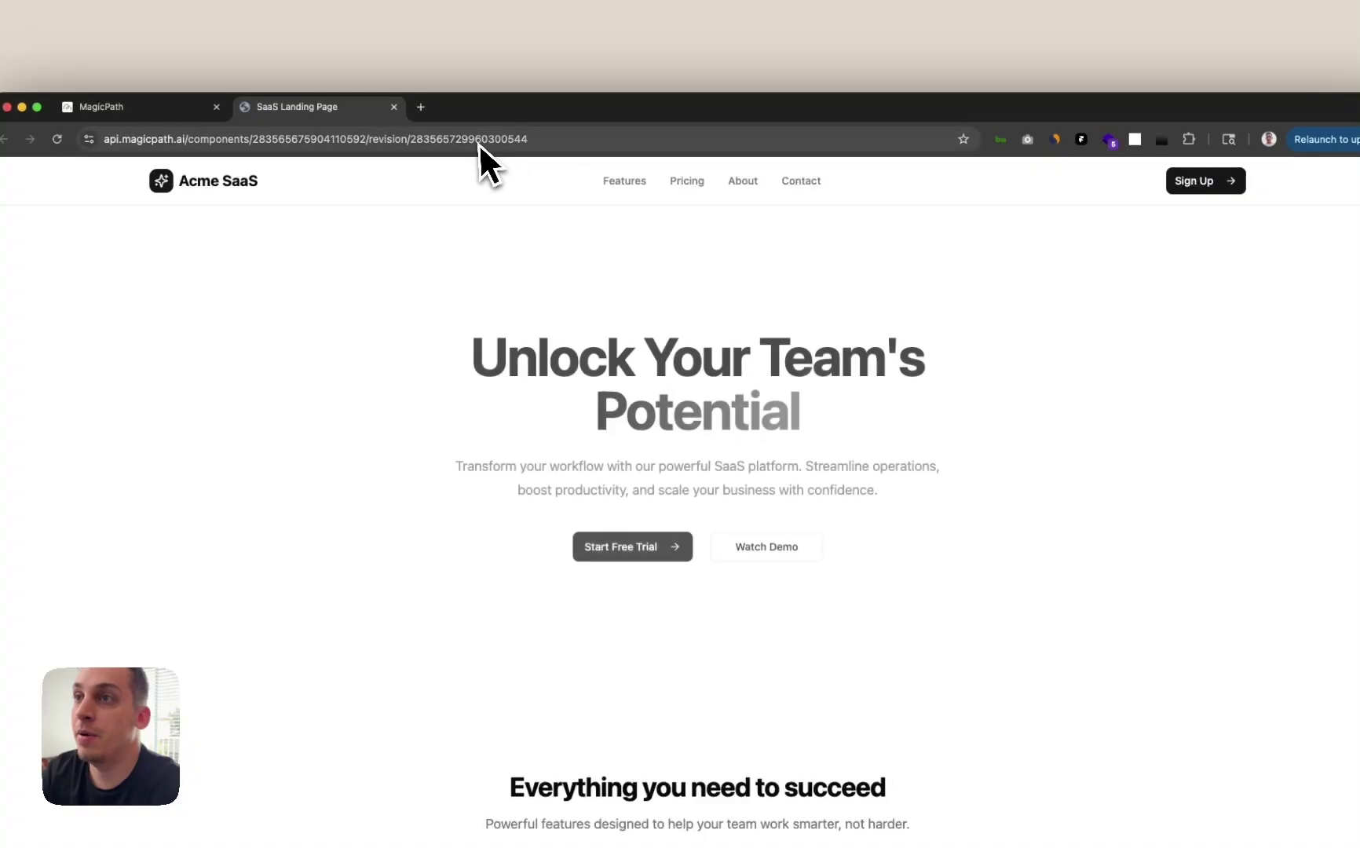
{"action": "scroll", "coordinate": [495, 251], "scroll_direction": "down", "scroll_amount": 10}
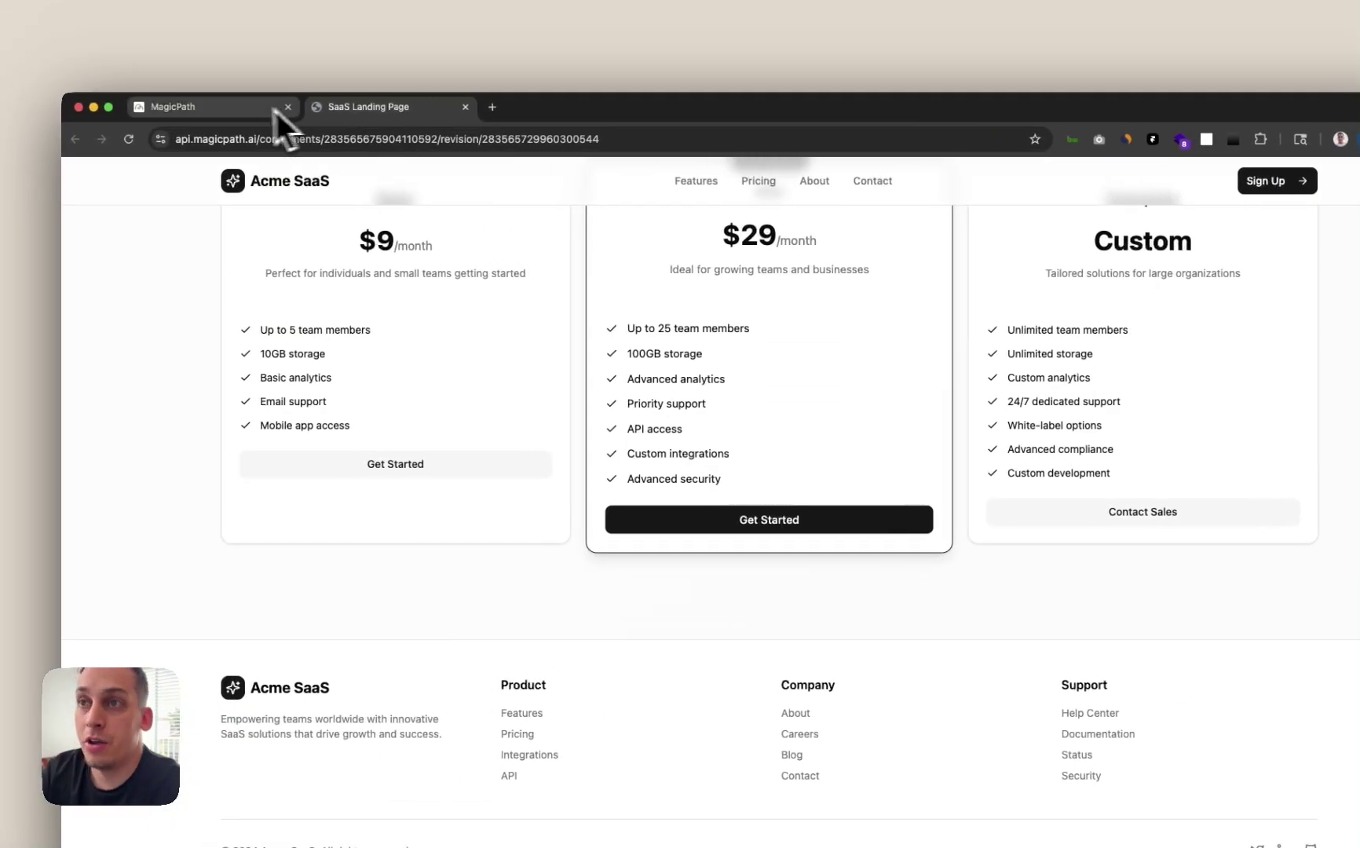
{"action": "left_click", "coordinate": [248, 110]}
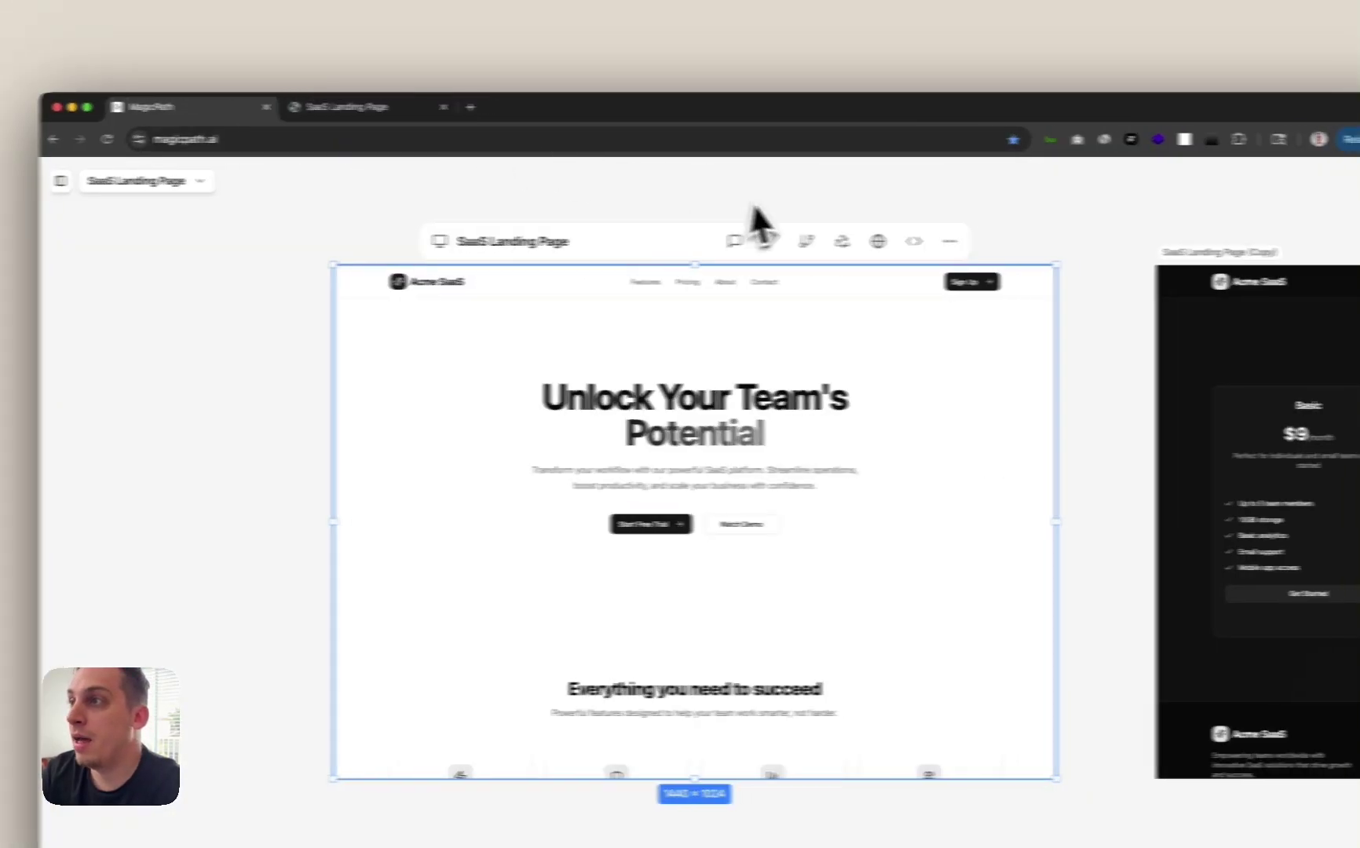
{"action": "left_click", "coordinate": [771, 245]}
{"action": "left_click", "coordinate": [776, 268]}
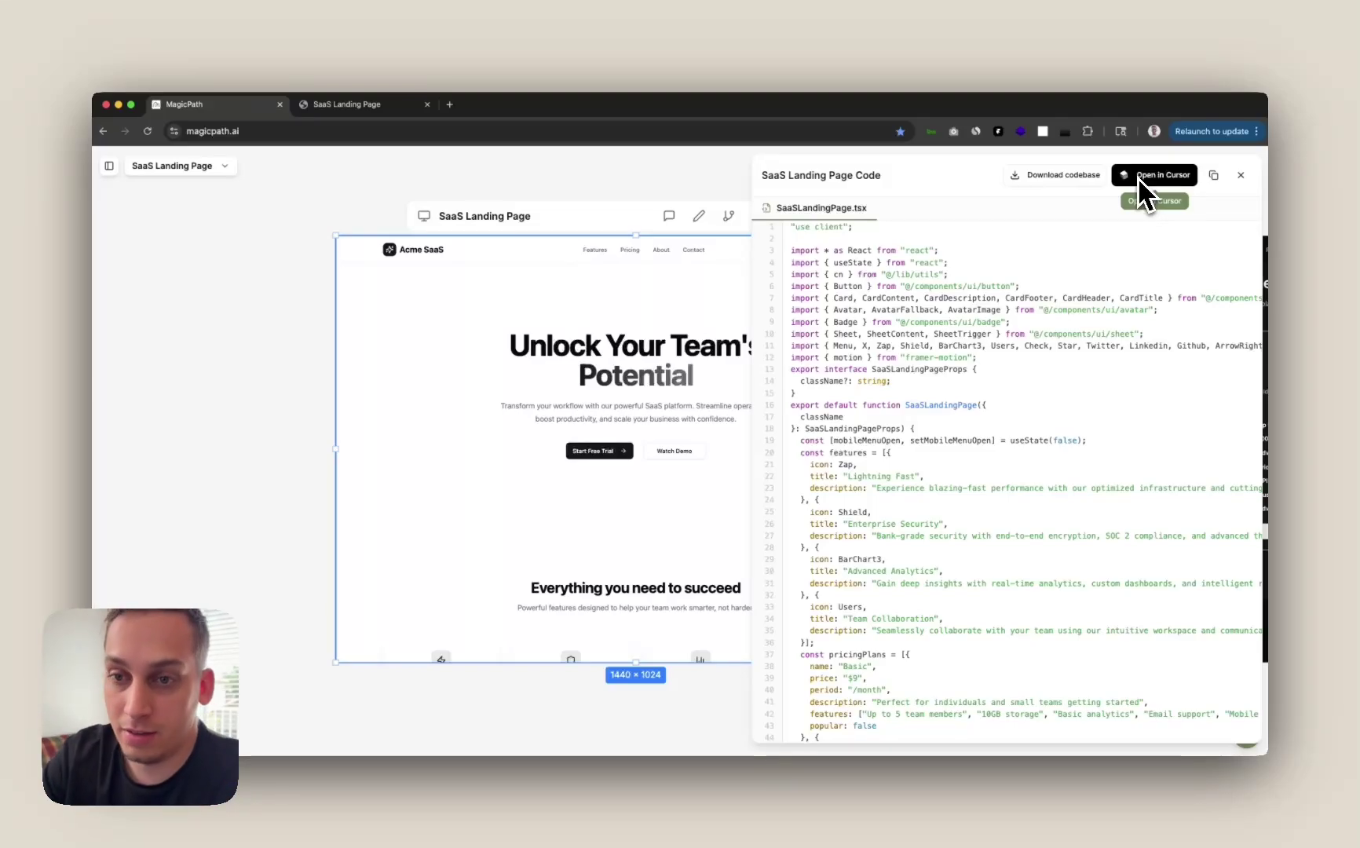
{"action": "left_click", "coordinate": [1138, 177]}
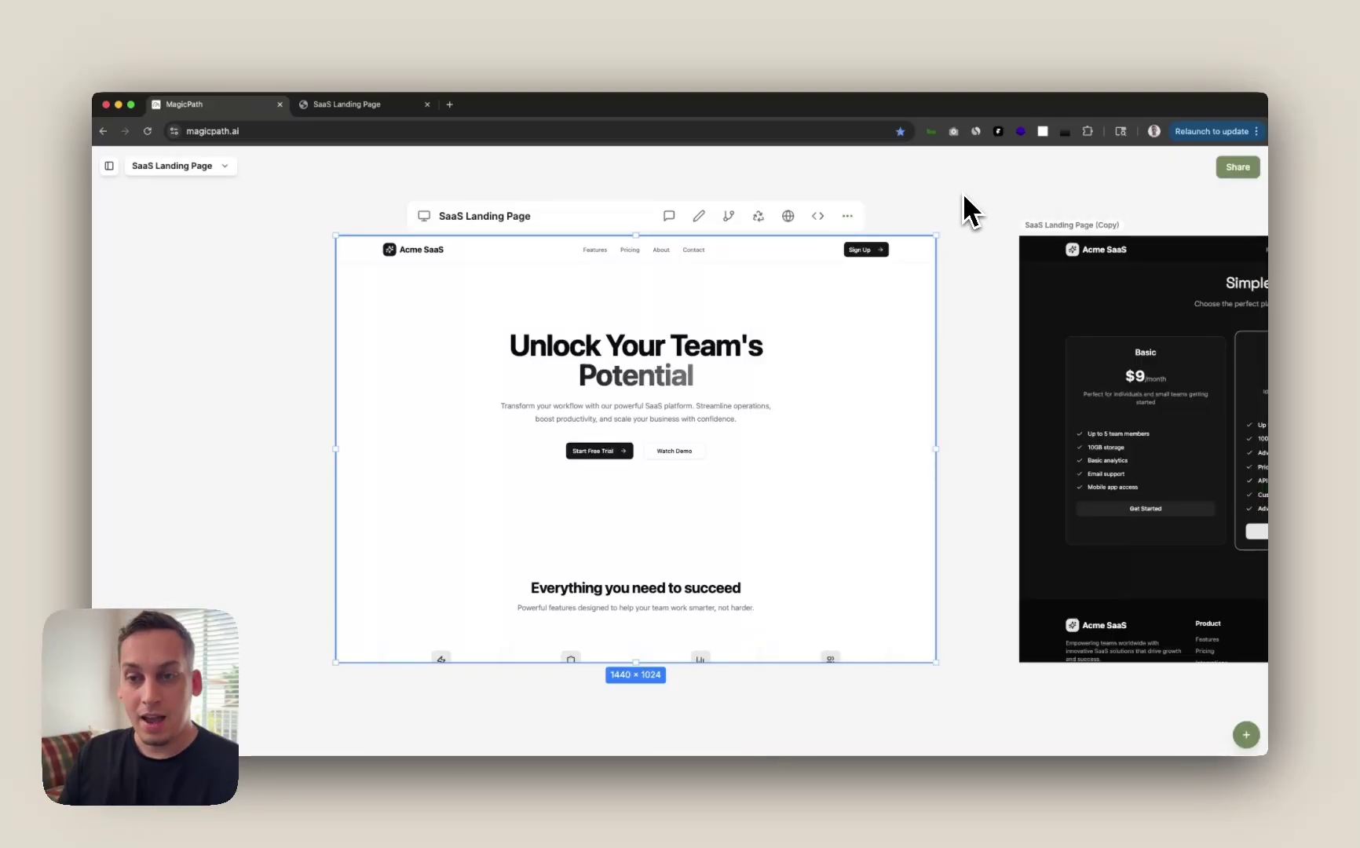